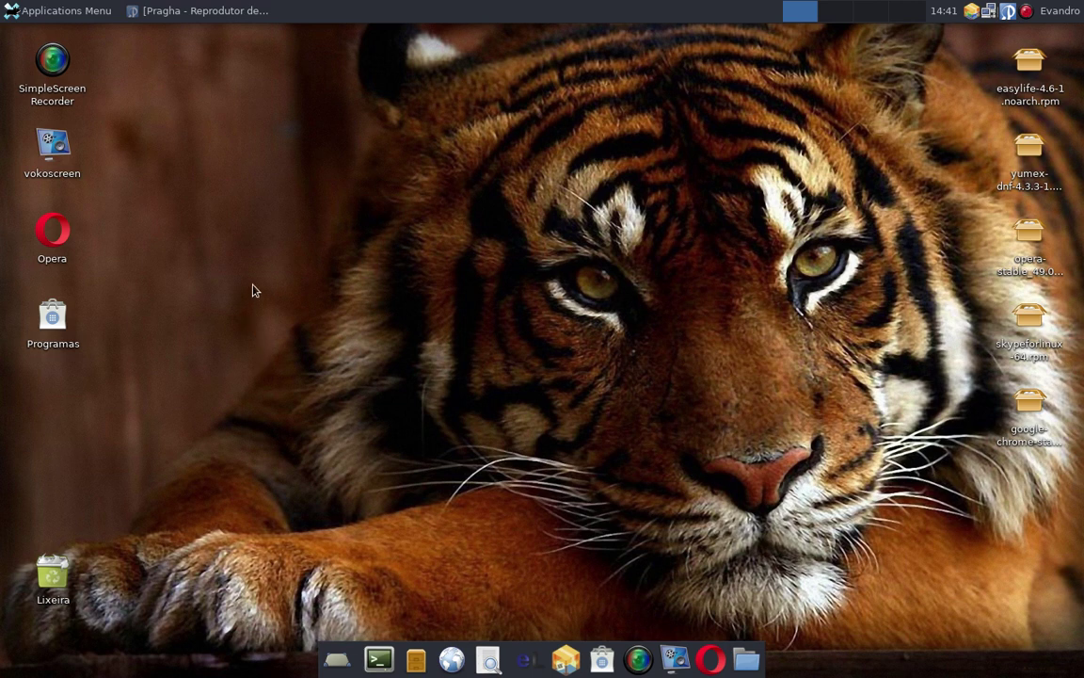
left_click(41, 10)
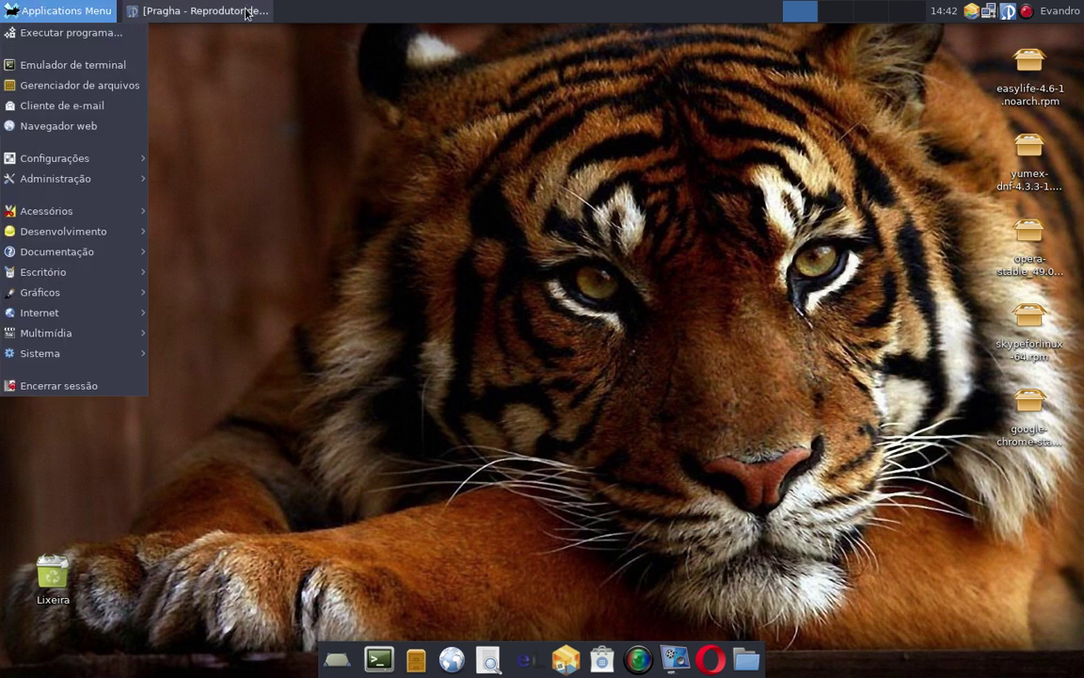
left_click(58, 11)
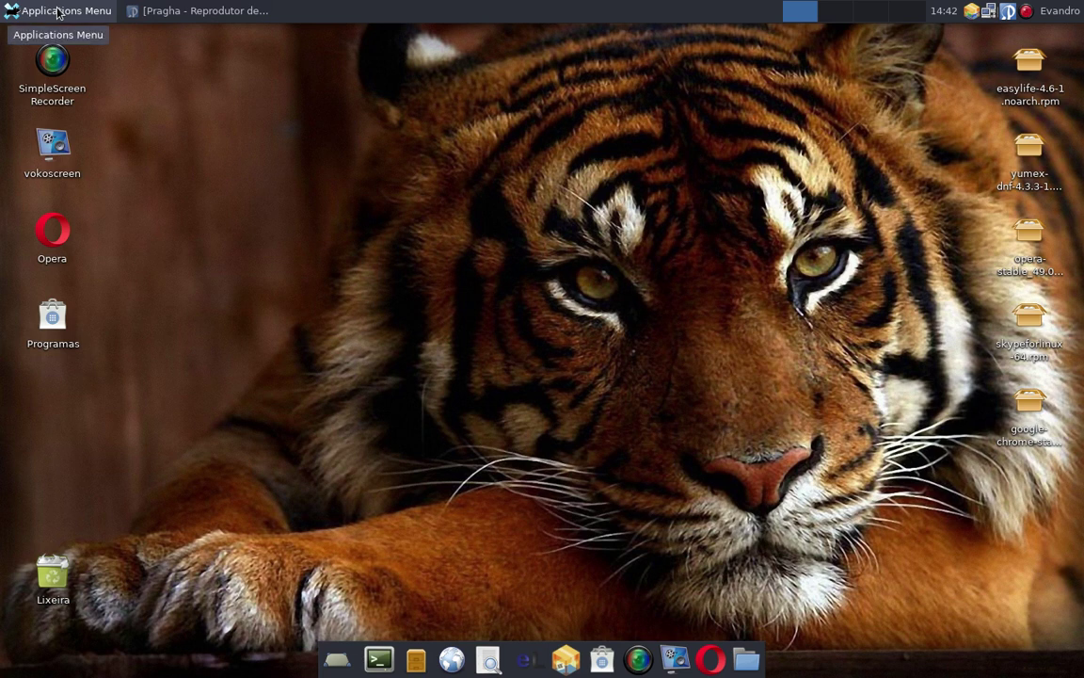
left_click(57, 12)
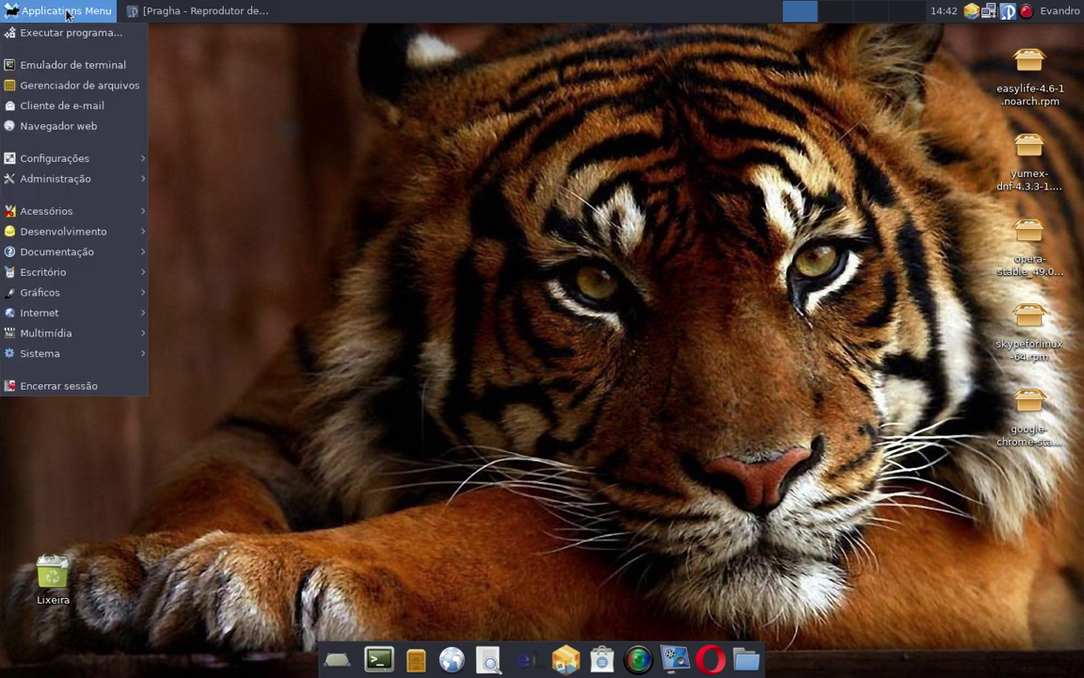
left_click(242, 204)
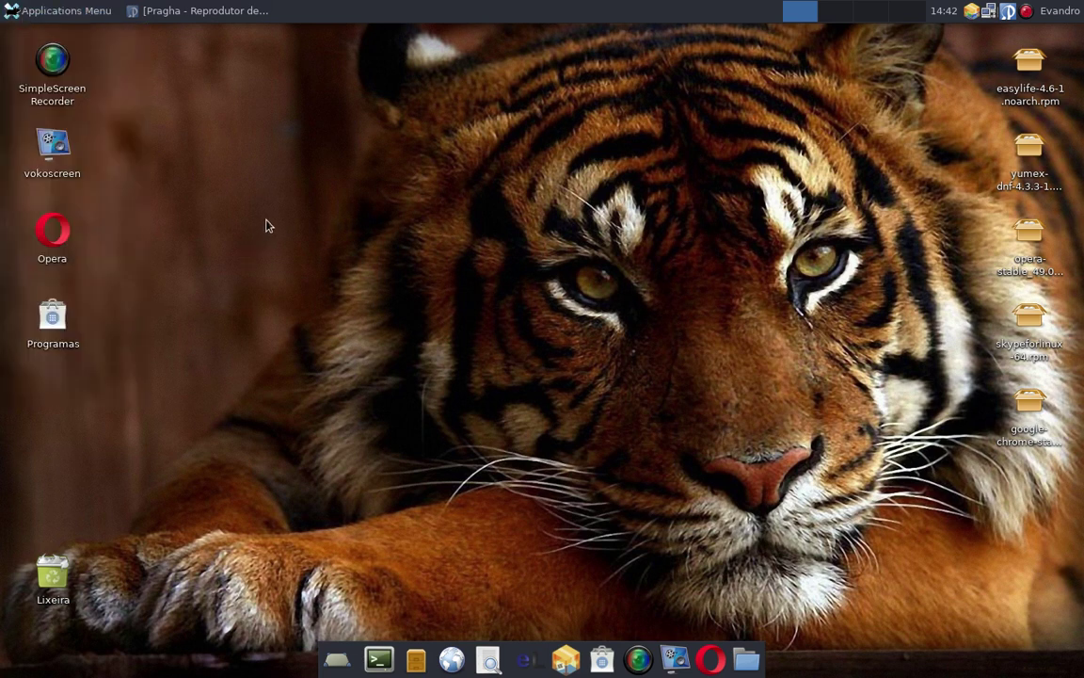
left_click(72, 21)
mouse_move(61, 352)
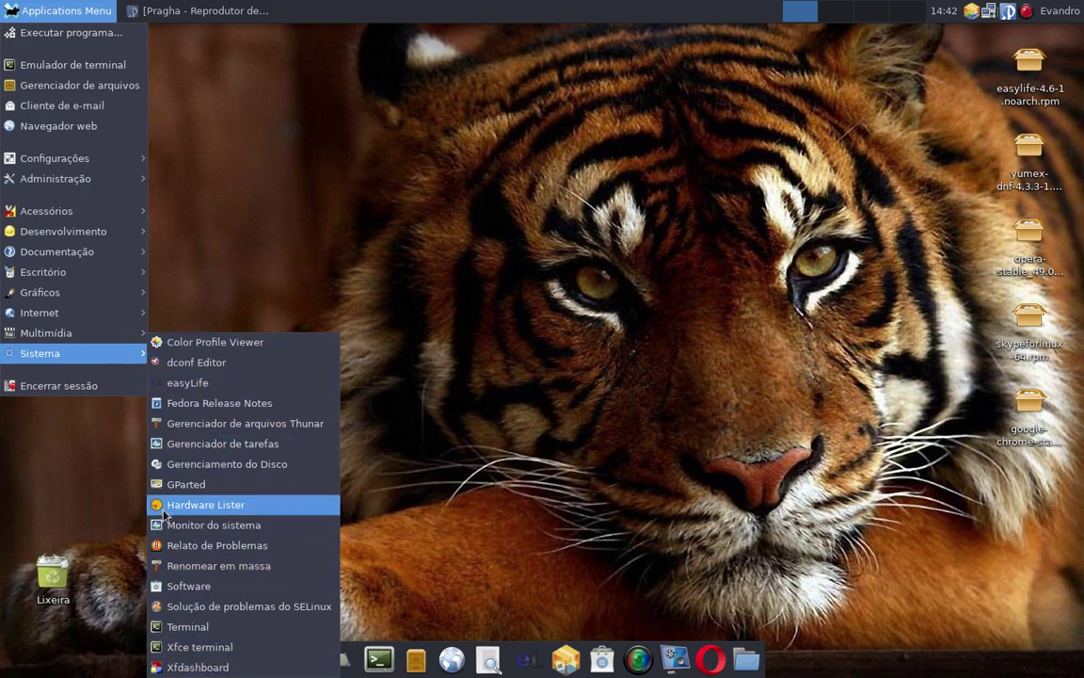
left_click(436, 165)
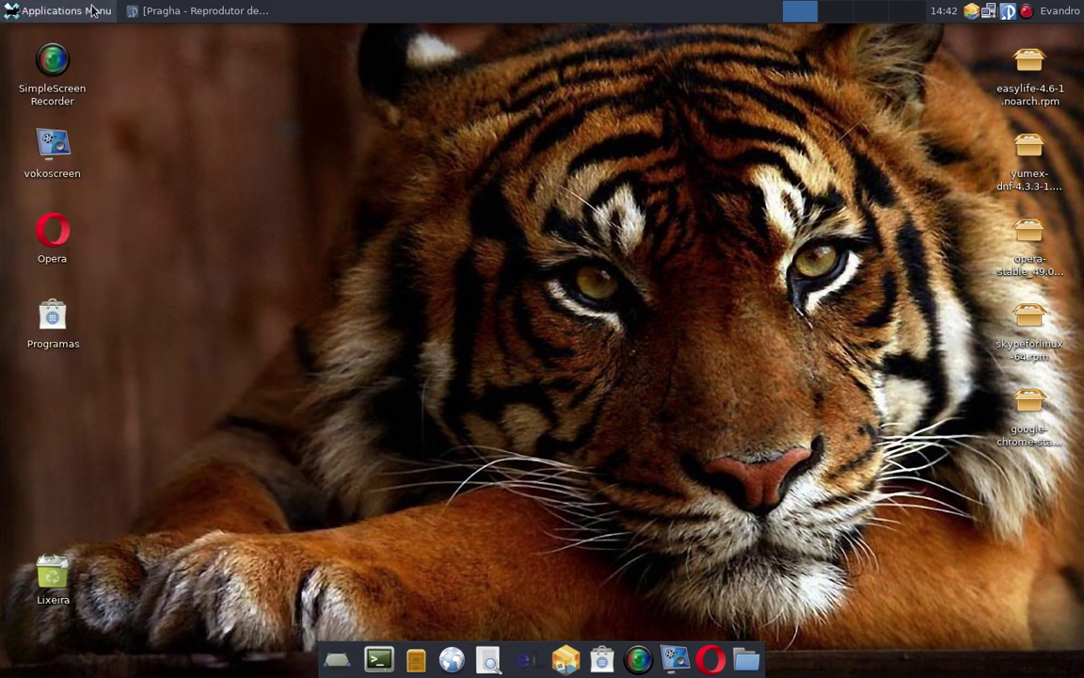
Step: Open Gerenciador de tarefas, look over its process list and resource graphs, and close it
left_click(86, 11)
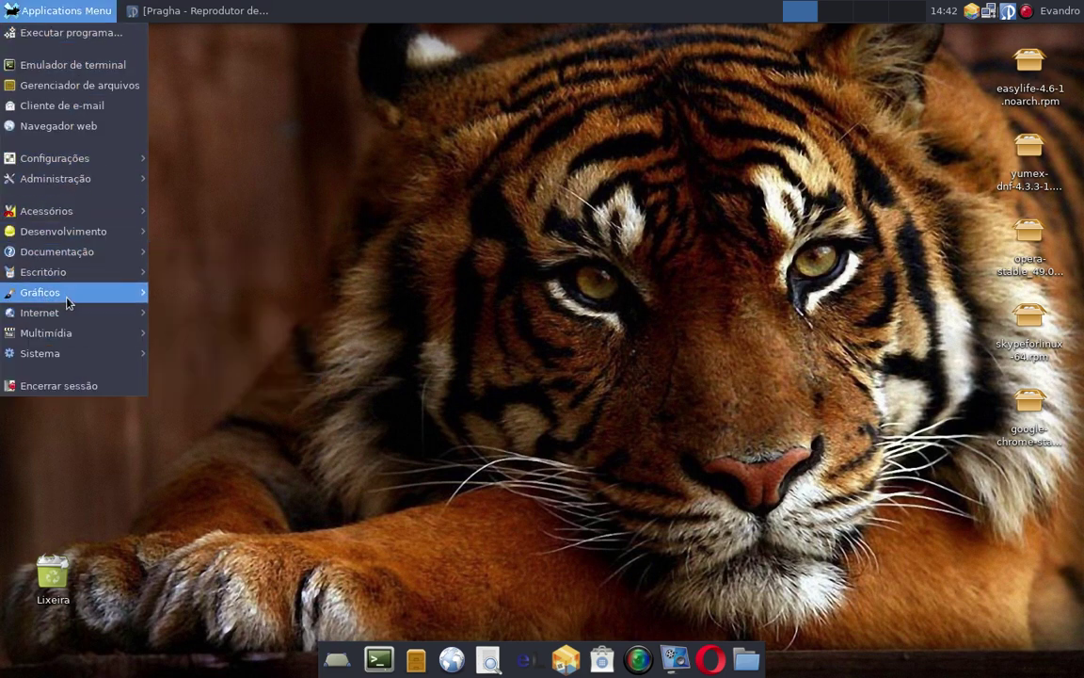
mouse_move(82, 296)
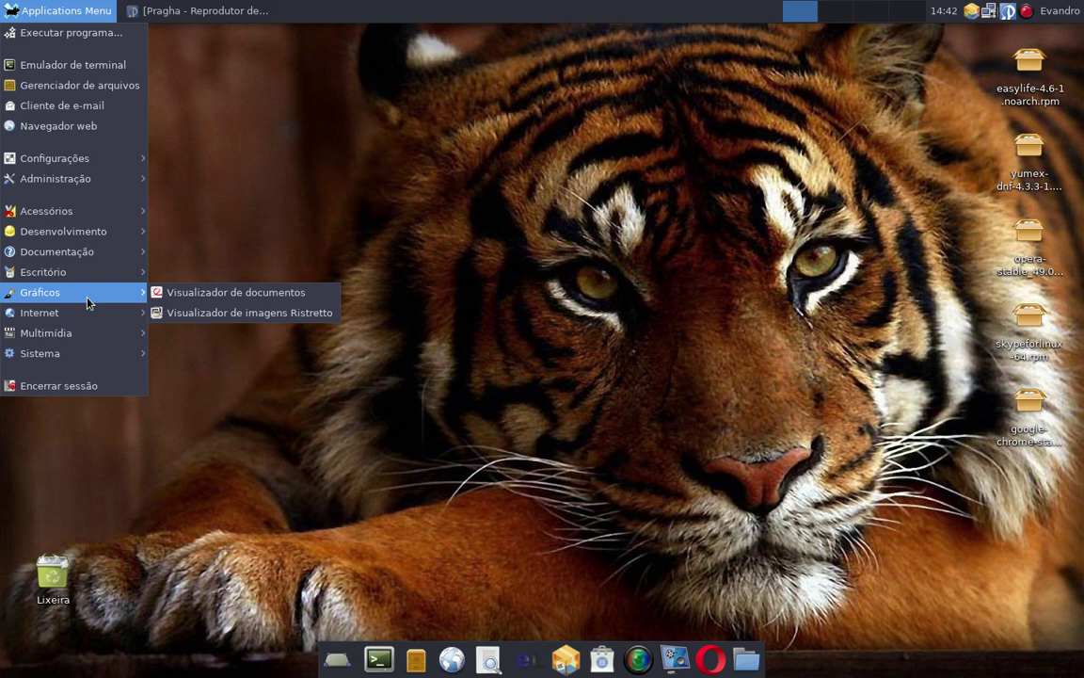
mouse_move(76, 337)
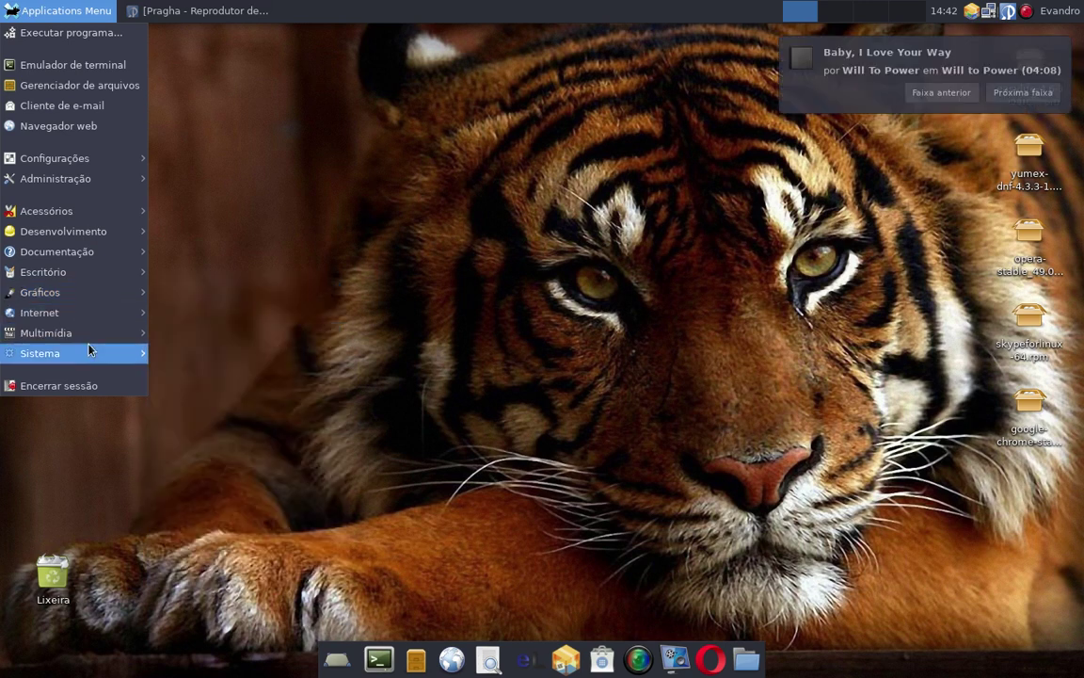
left_click(223, 443)
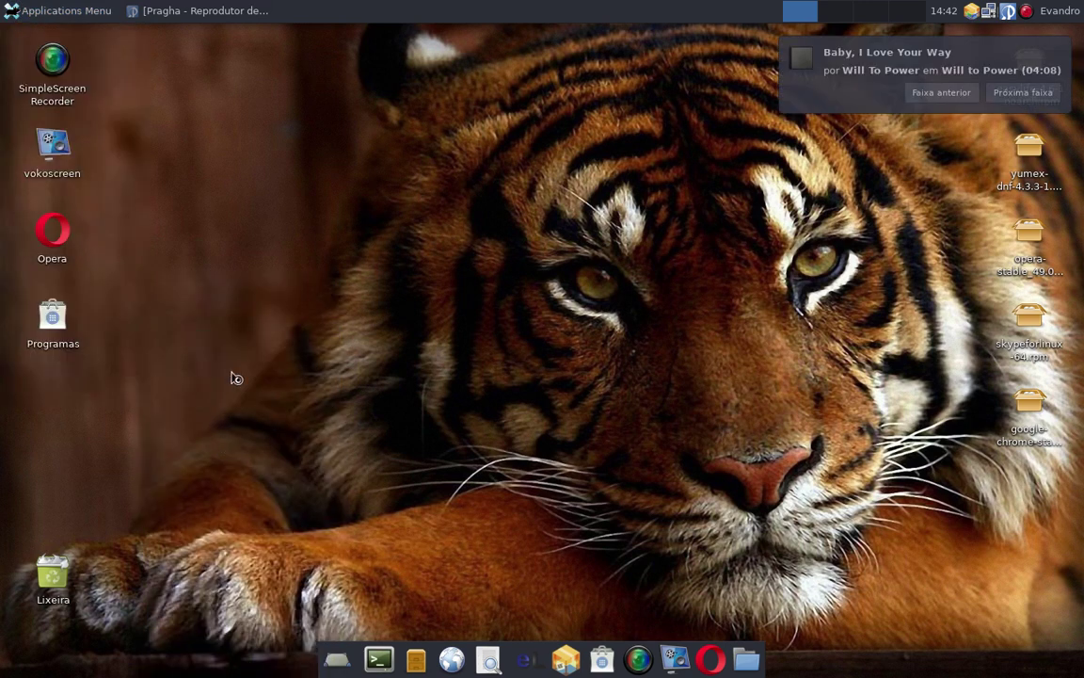
left_click_drag(240, 41, 575, 199)
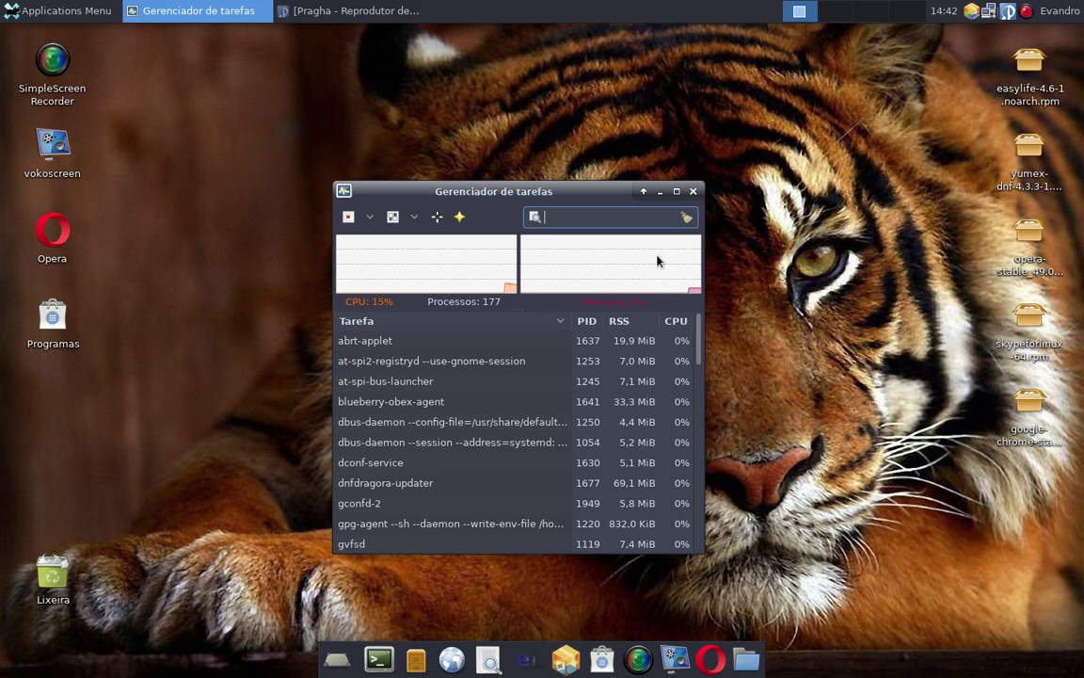
left_click(693, 191)
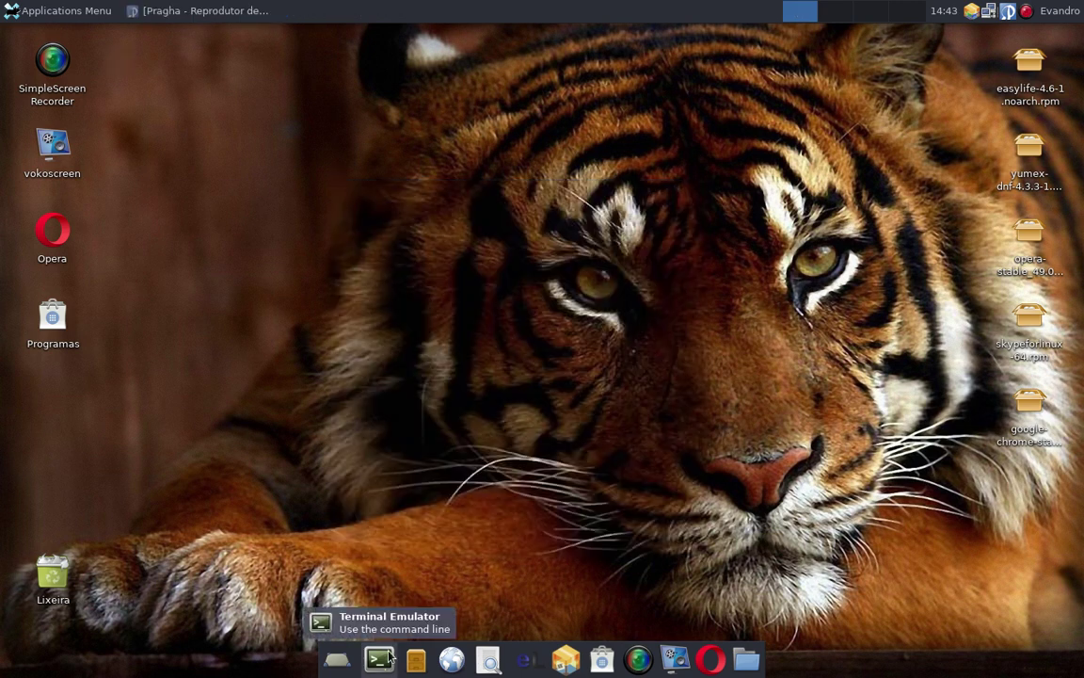
Step: Launch Monitor do sistema and keep its Recursos view of CPU, memory and network history open on the desktop
left_click(28, 10)
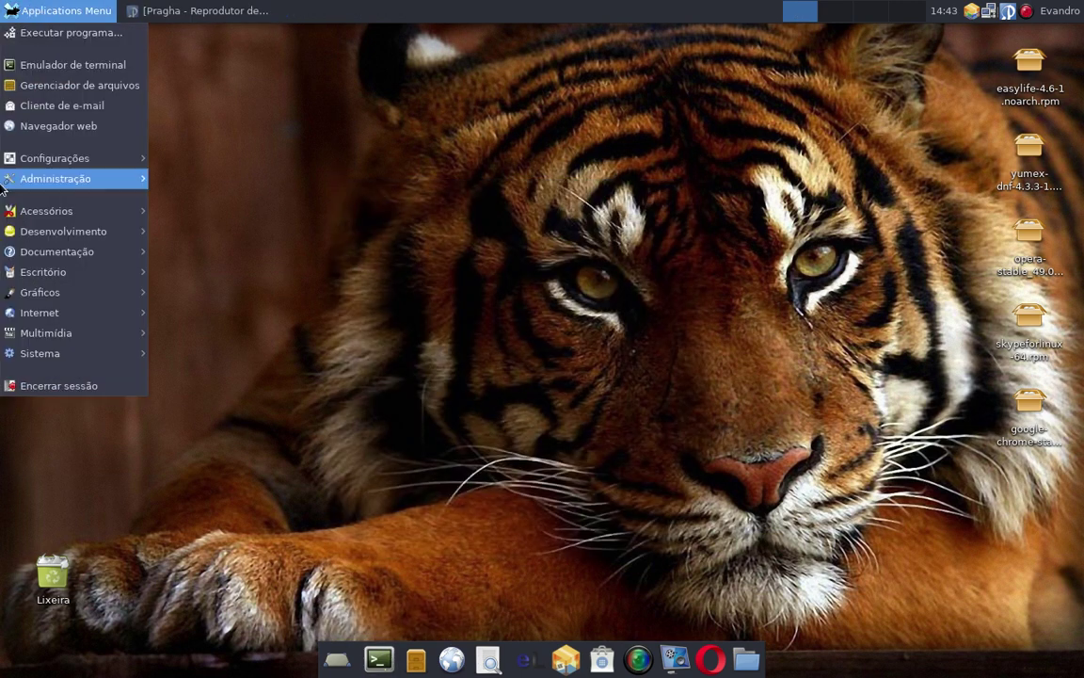
mouse_move(111, 359)
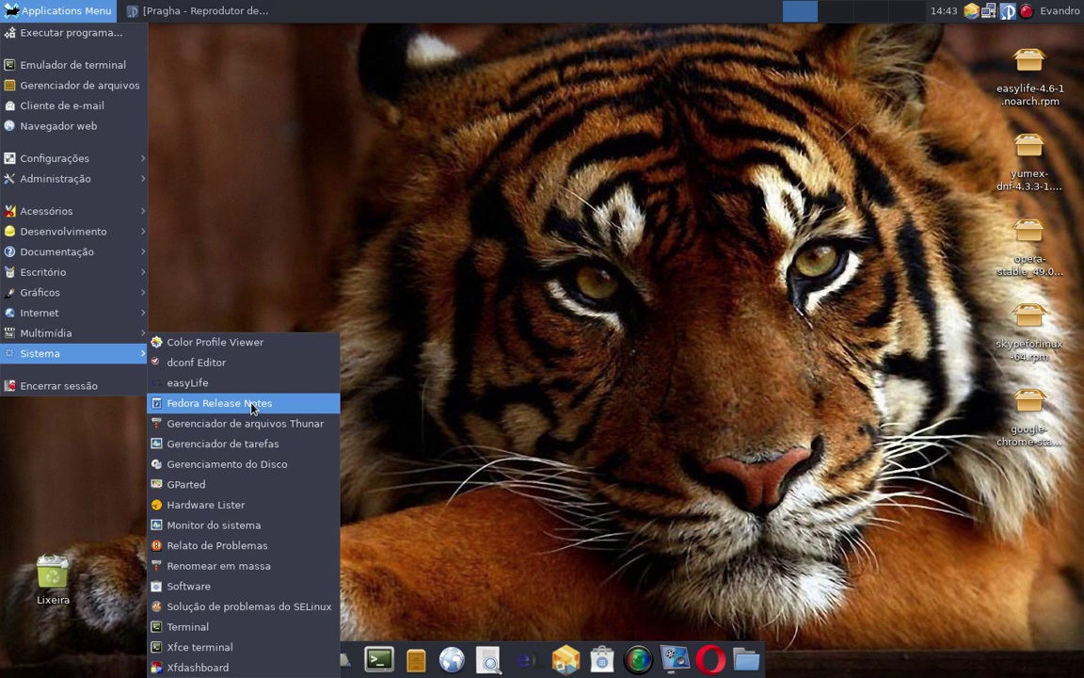
left_click(221, 525)
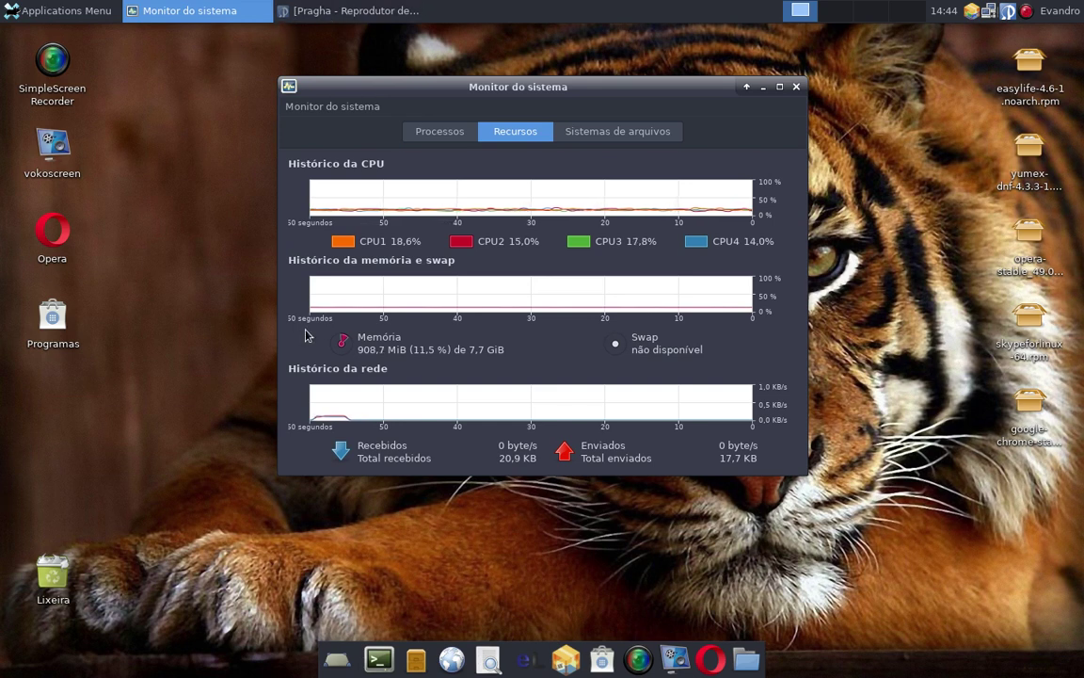
left_click(181, 11)
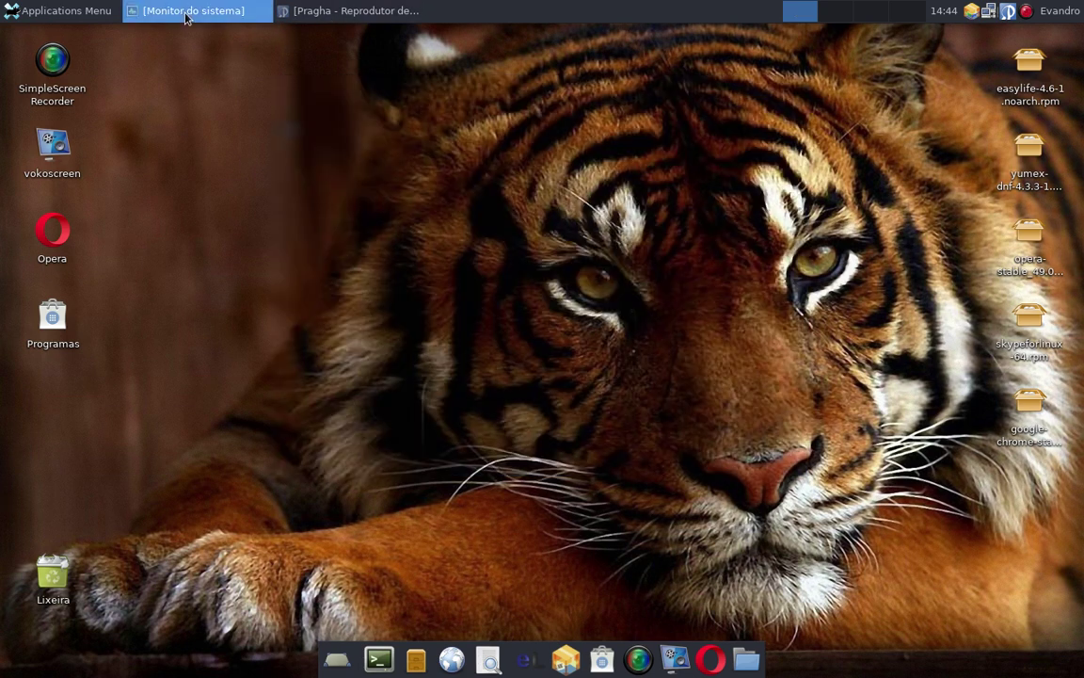
left_click(182, 12)
Step: Bring up the Pragha music player window and hide it to the system tray
left_click(354, 11)
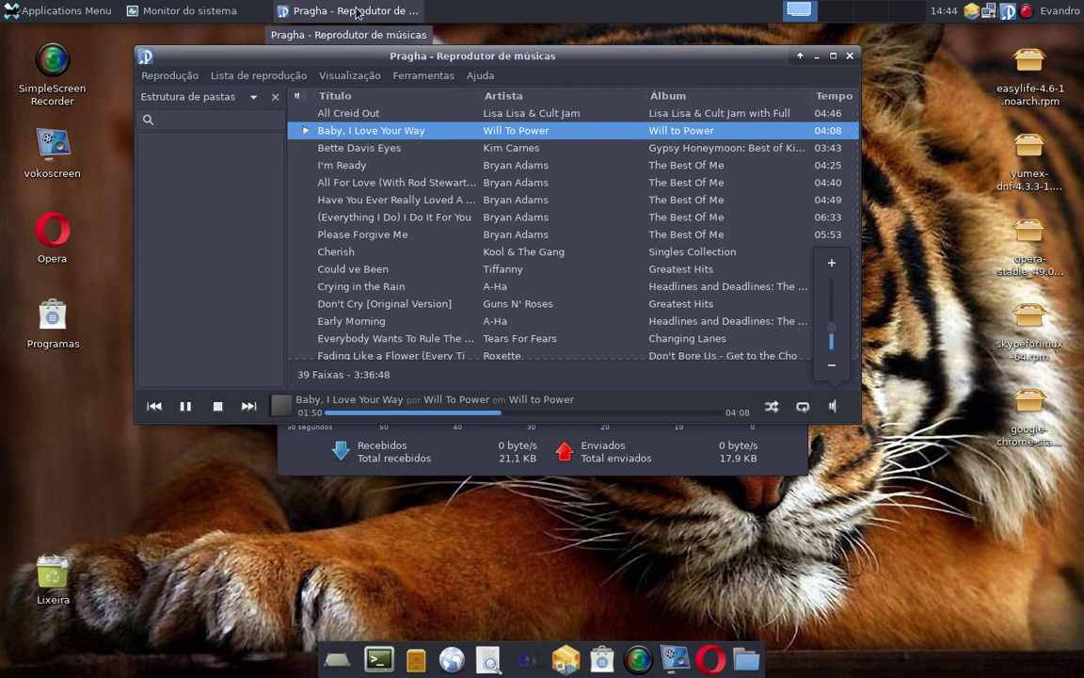
left_click(378, 14)
left_click(378, 14)
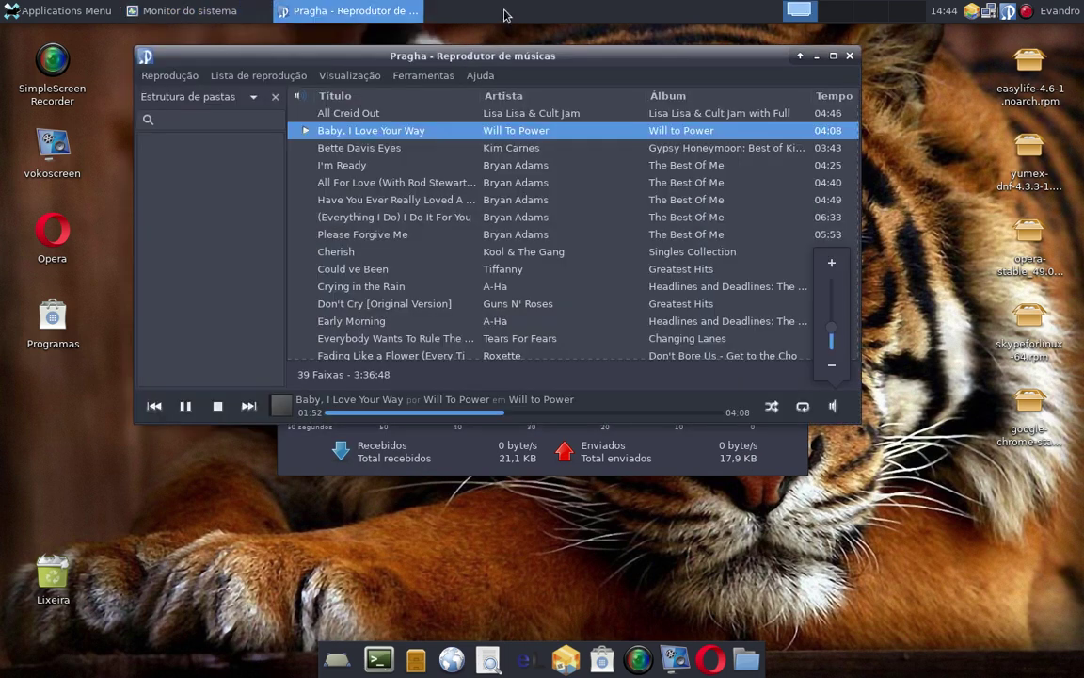
left_click(1013, 12)
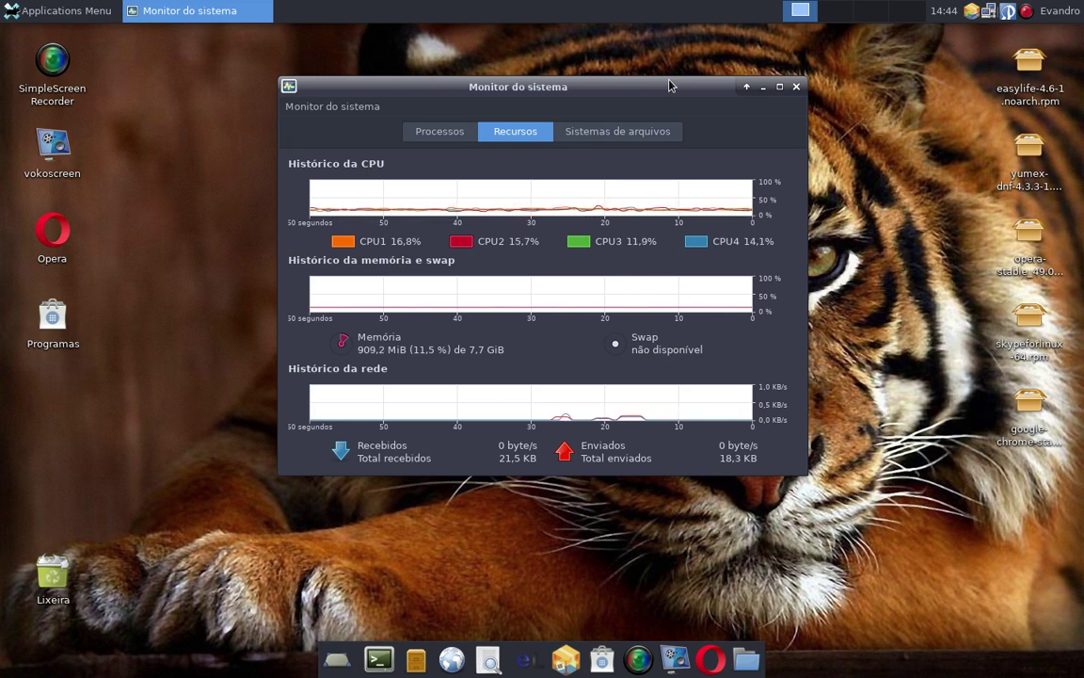
right_click(976, 13)
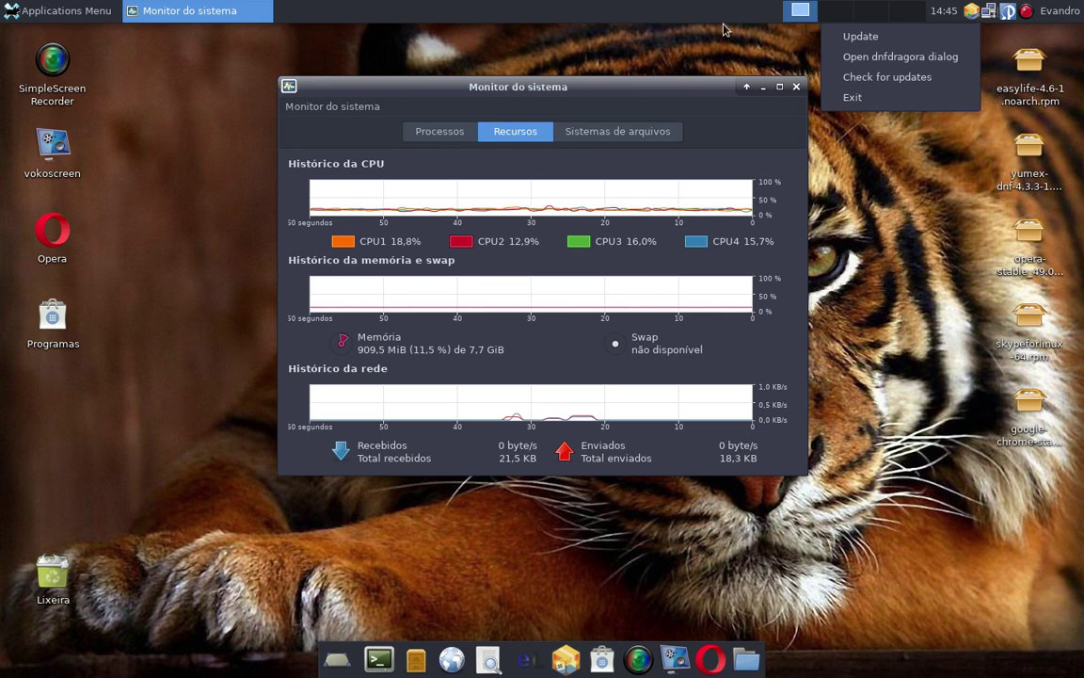
left_click(899, 19)
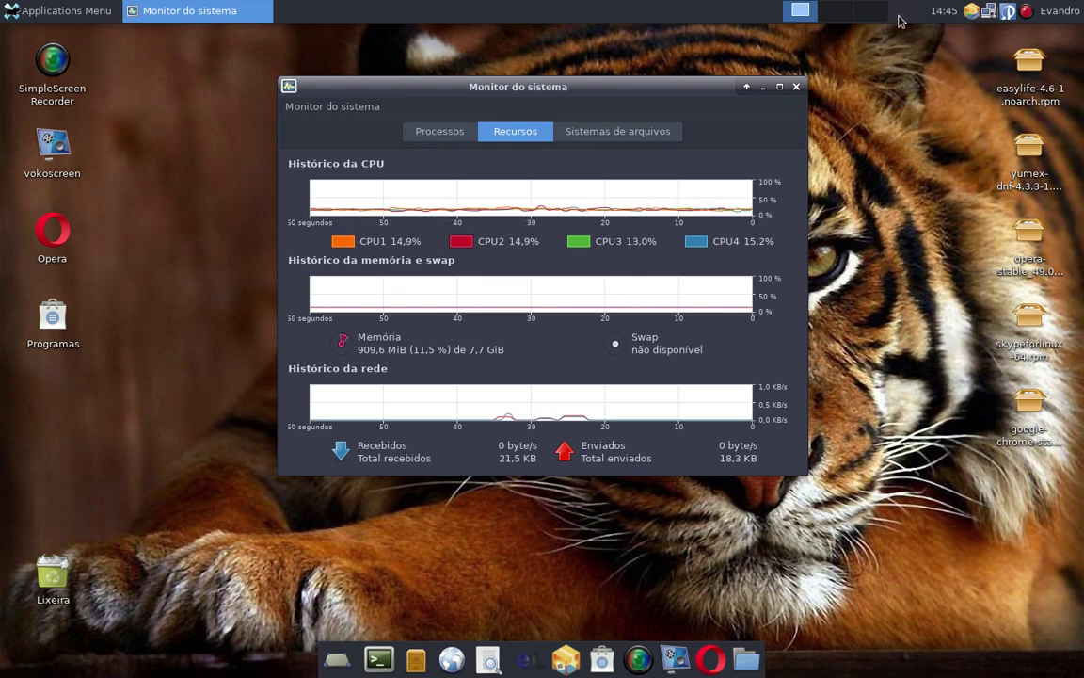
right_click(974, 17)
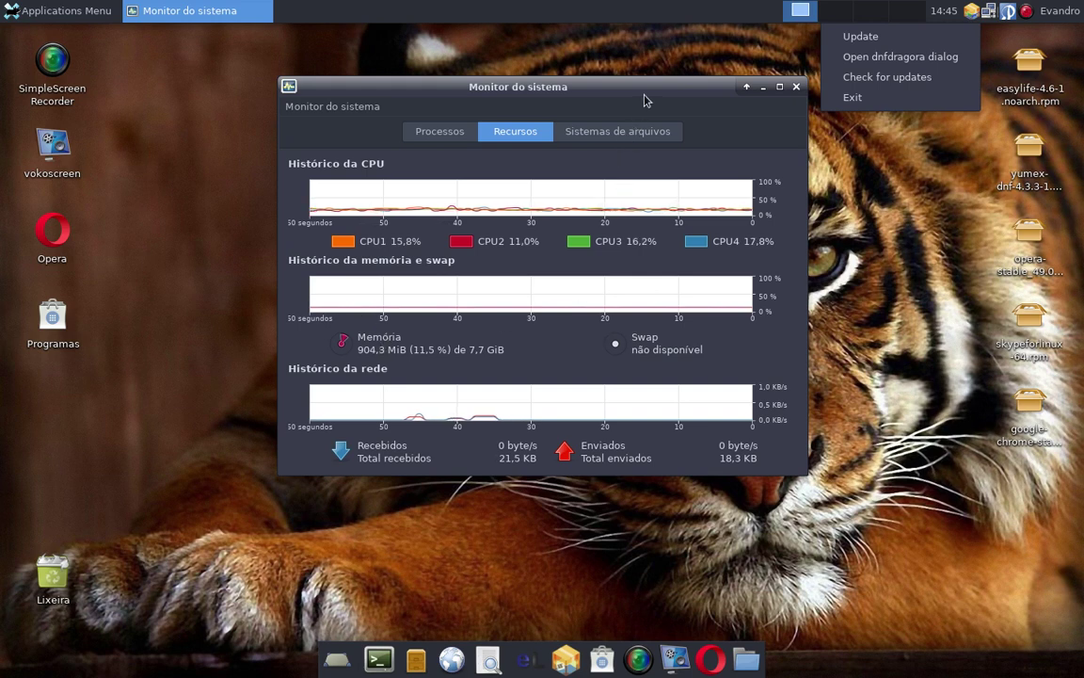
left_click(584, 88)
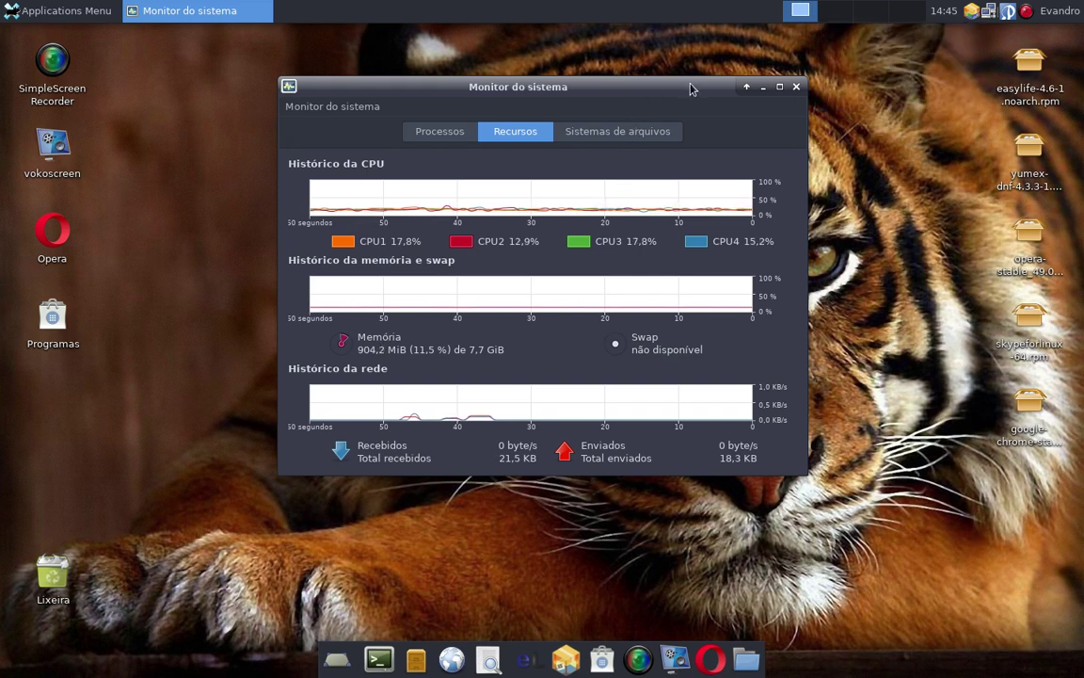
left_click(973, 13)
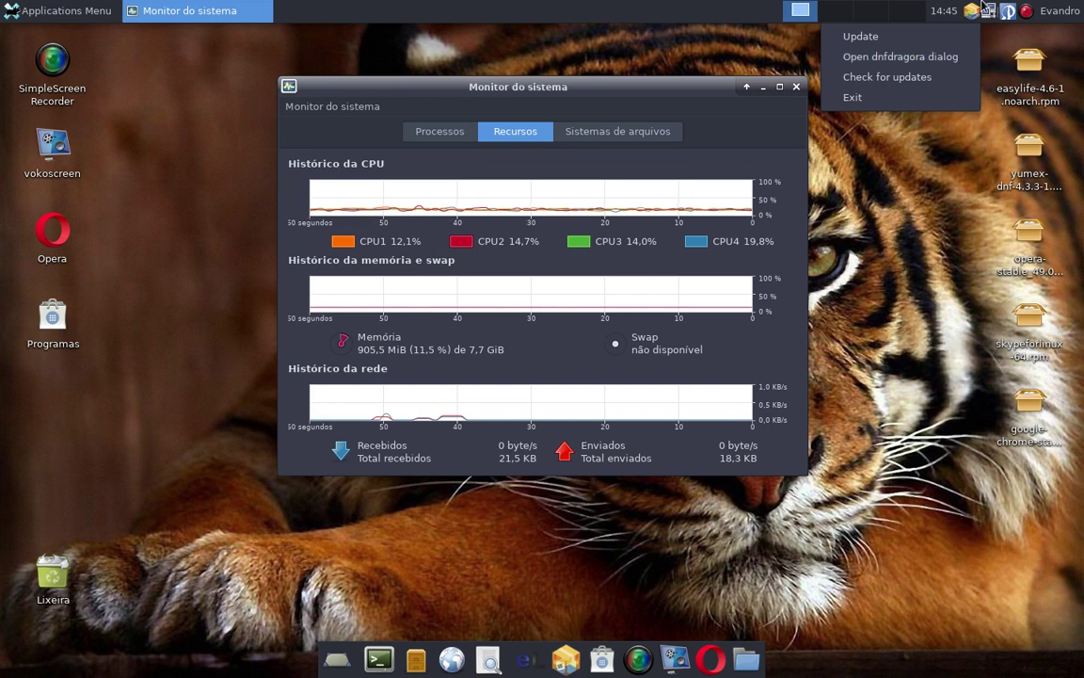
left_click(978, 14)
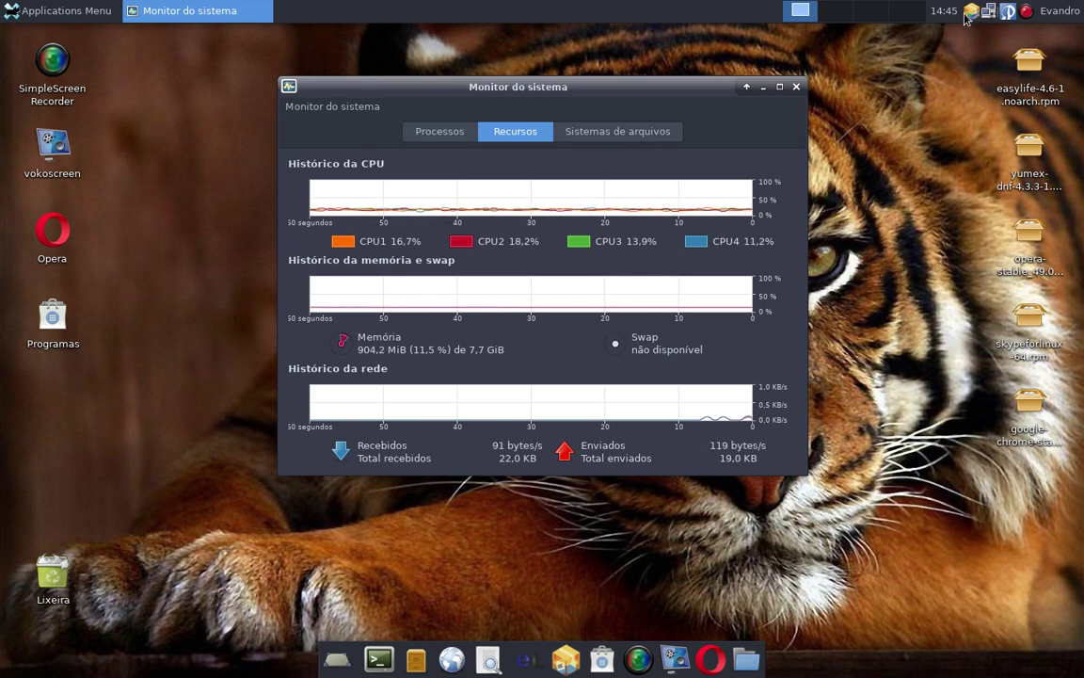
Step: Quit the dnfdragora updater running in the system tray
right_click(972, 13)
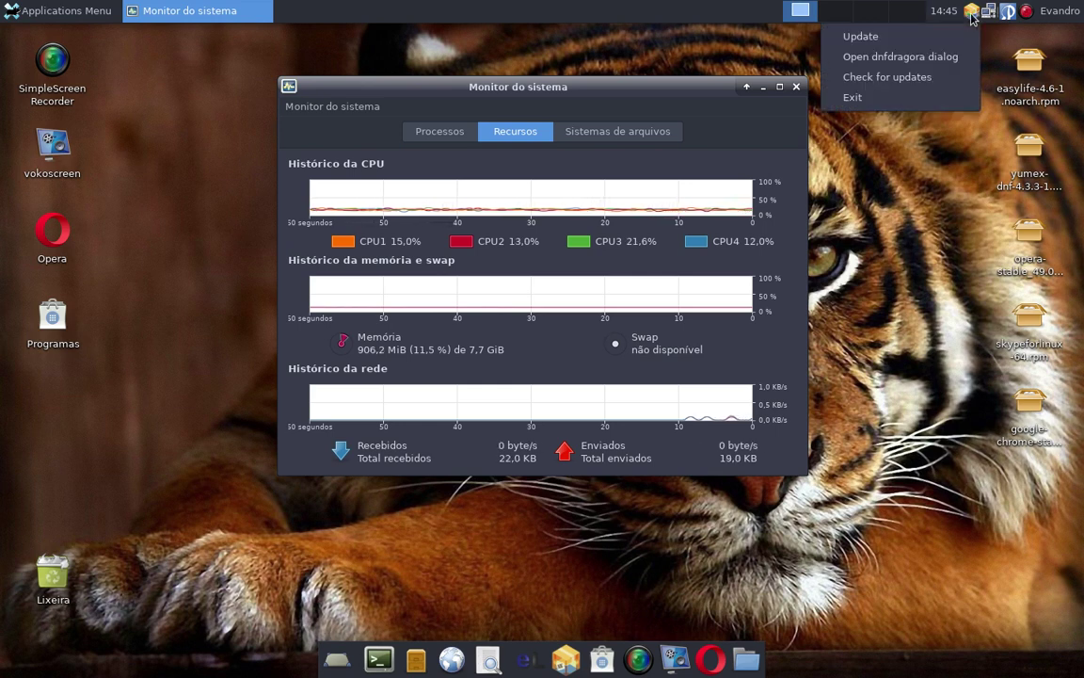
left_click(857, 98)
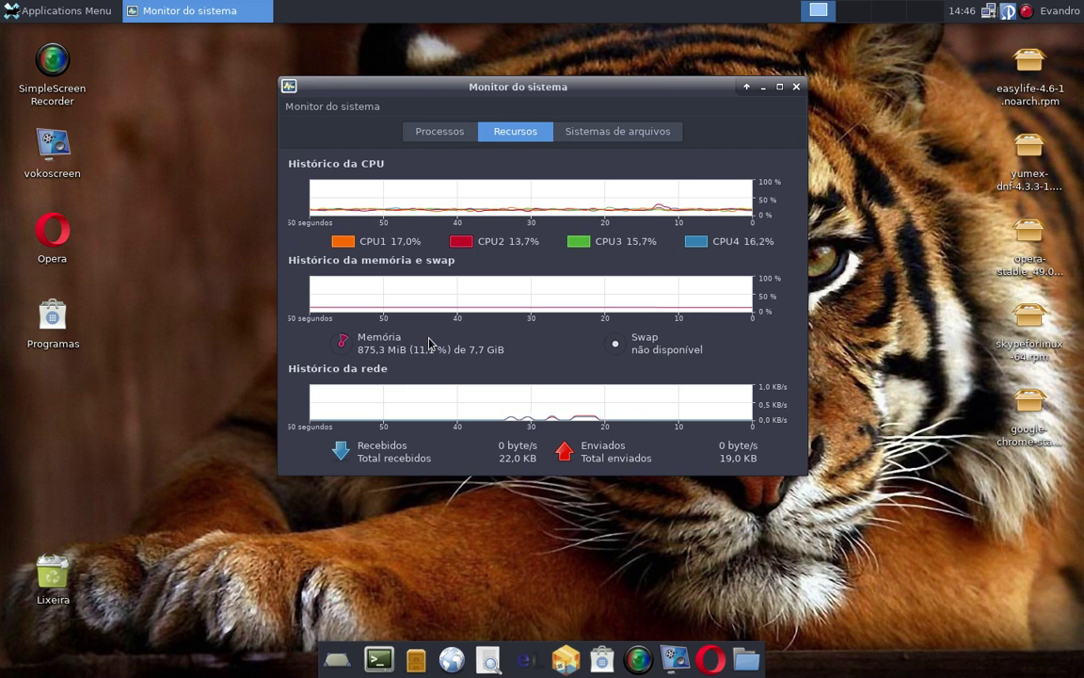
left_click(37, 14)
left_click(37, 13)
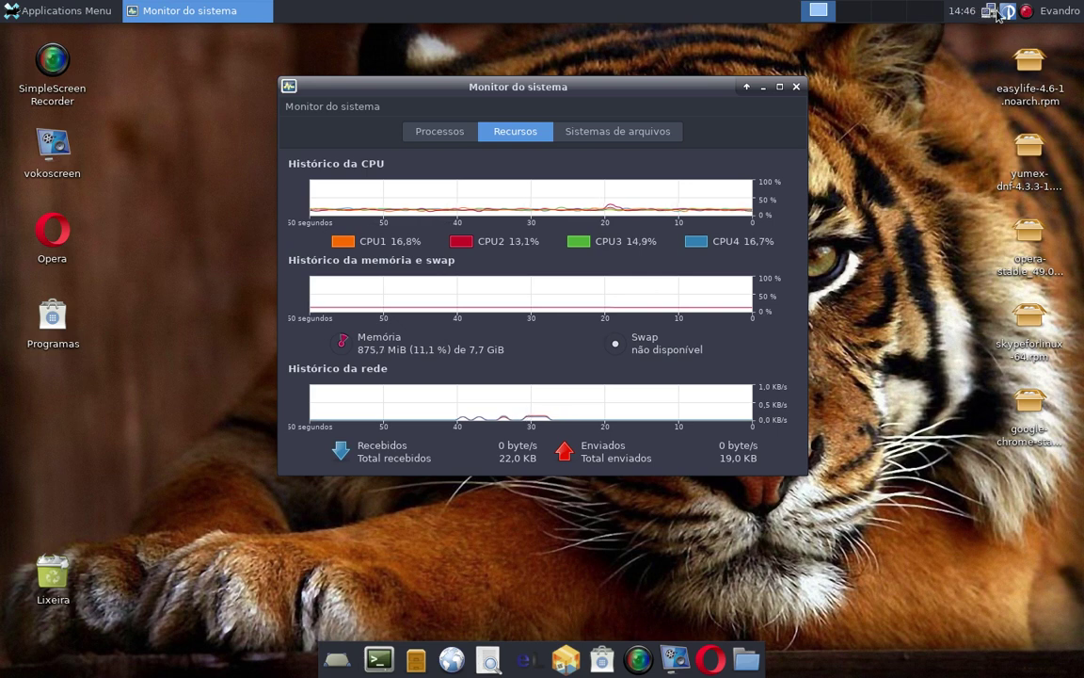
mouse_move(988, 15)
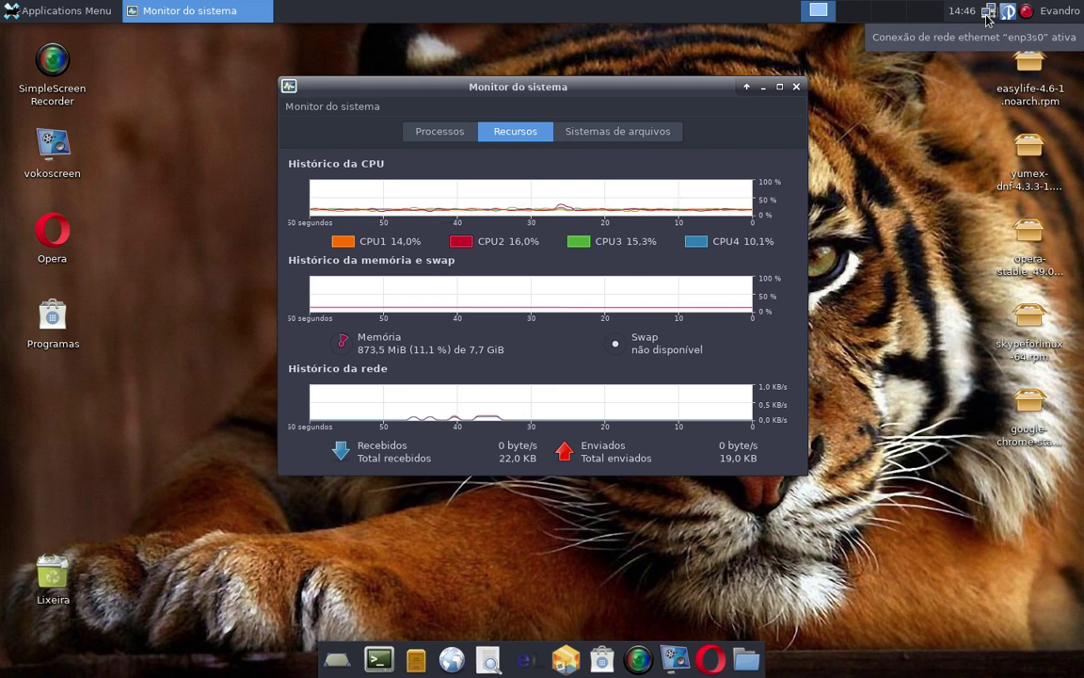
Step: Start dnfdragora-updater again from the administration programs
left_click(49, 13)
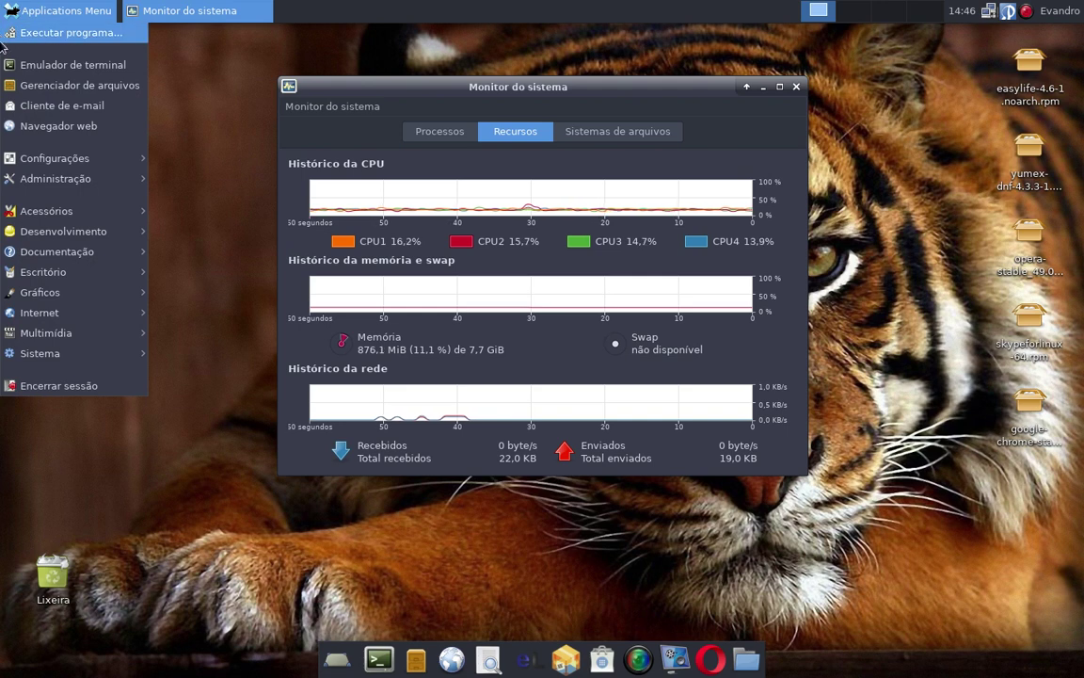
mouse_move(69, 160)
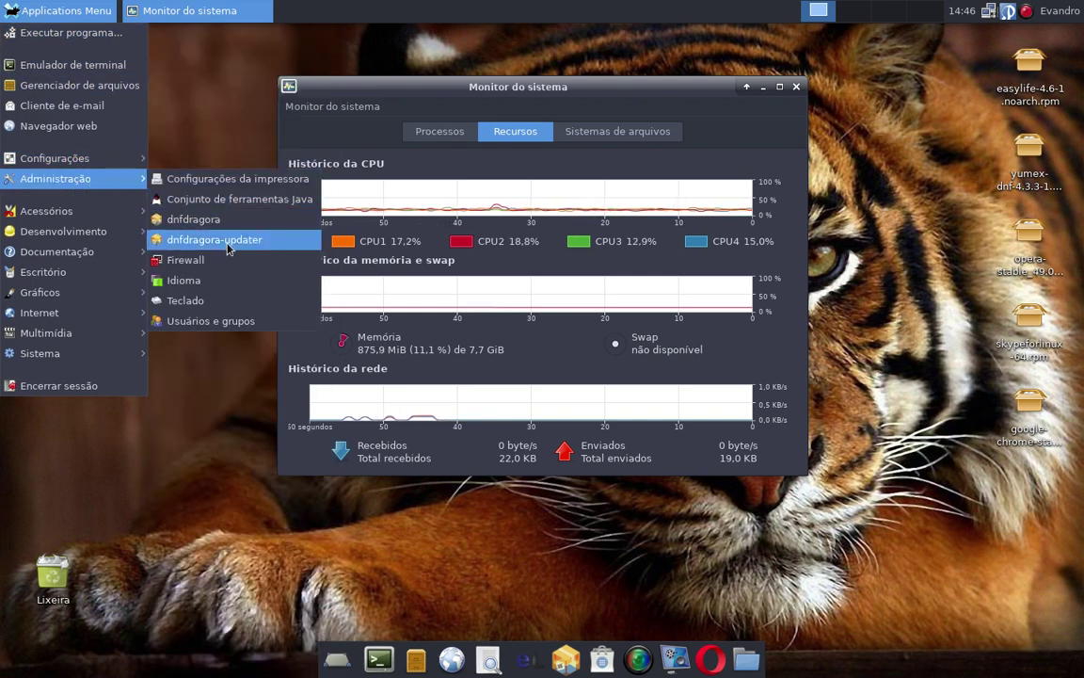
left_click(227, 241)
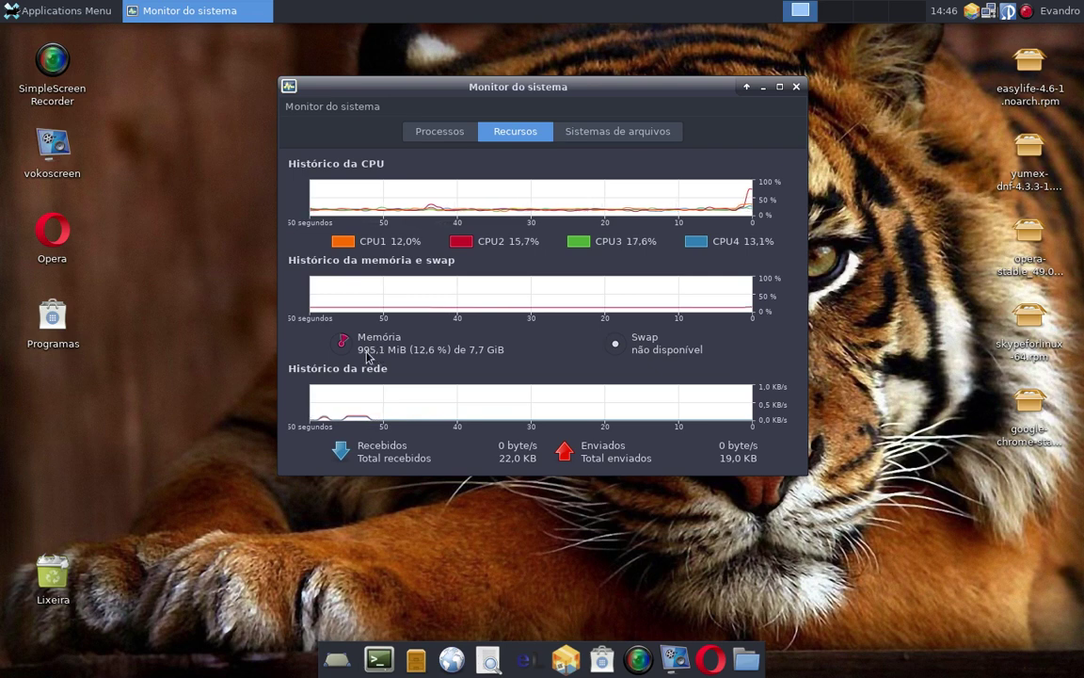
Step: Open the dnfdragora software management dialog from its updater and move the window toward the centre of the desktop
right_click(972, 10)
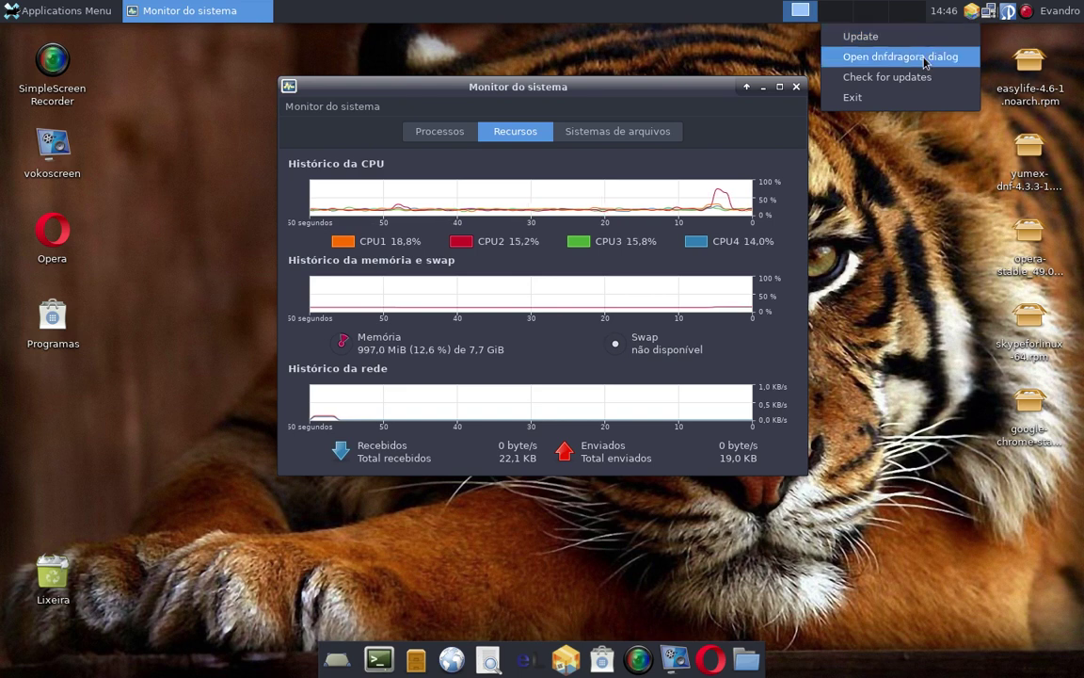
left_click(923, 59)
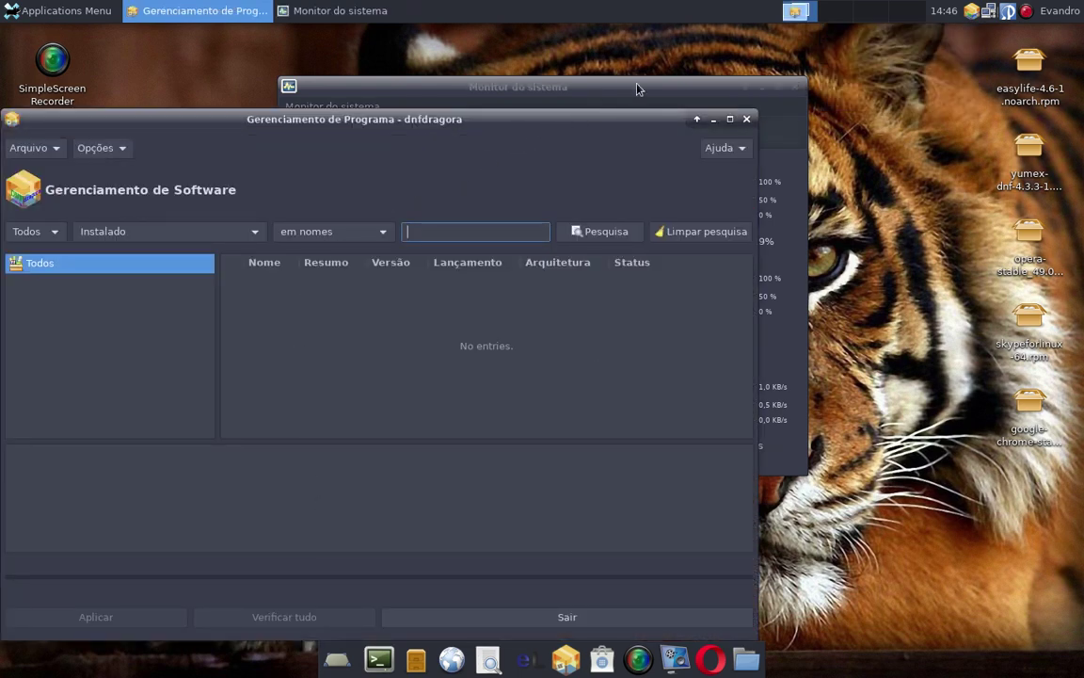
left_click_drag(607, 122, 707, 75)
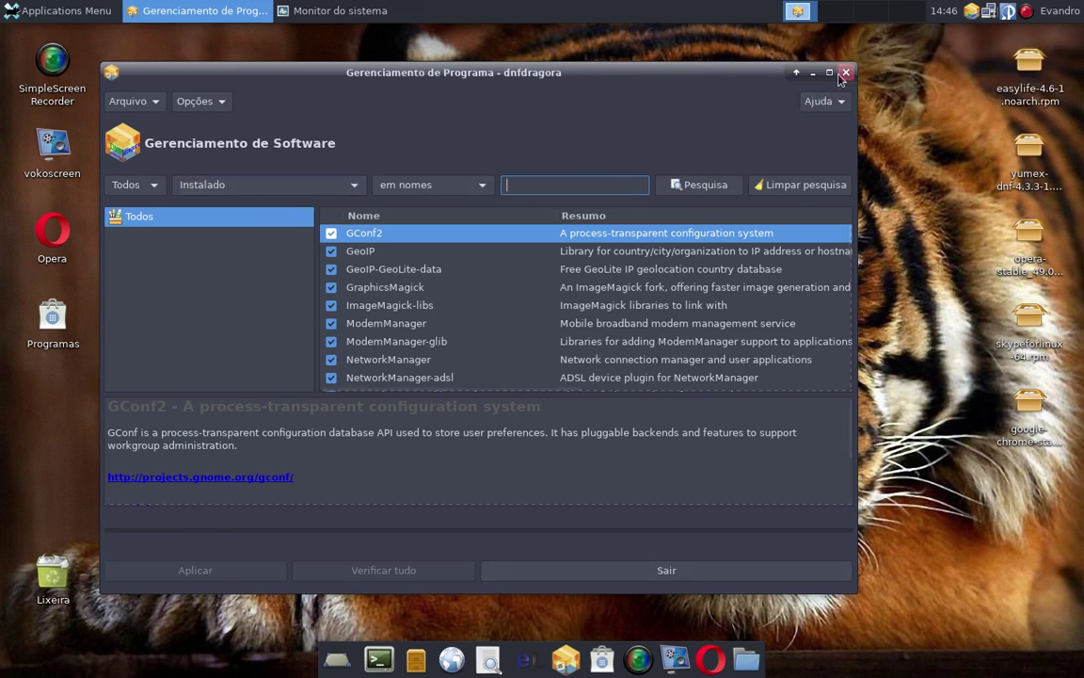
Step: Check the memory use in the system monitor and set dnfdragora's package filter to Todos
left_click(815, 72)
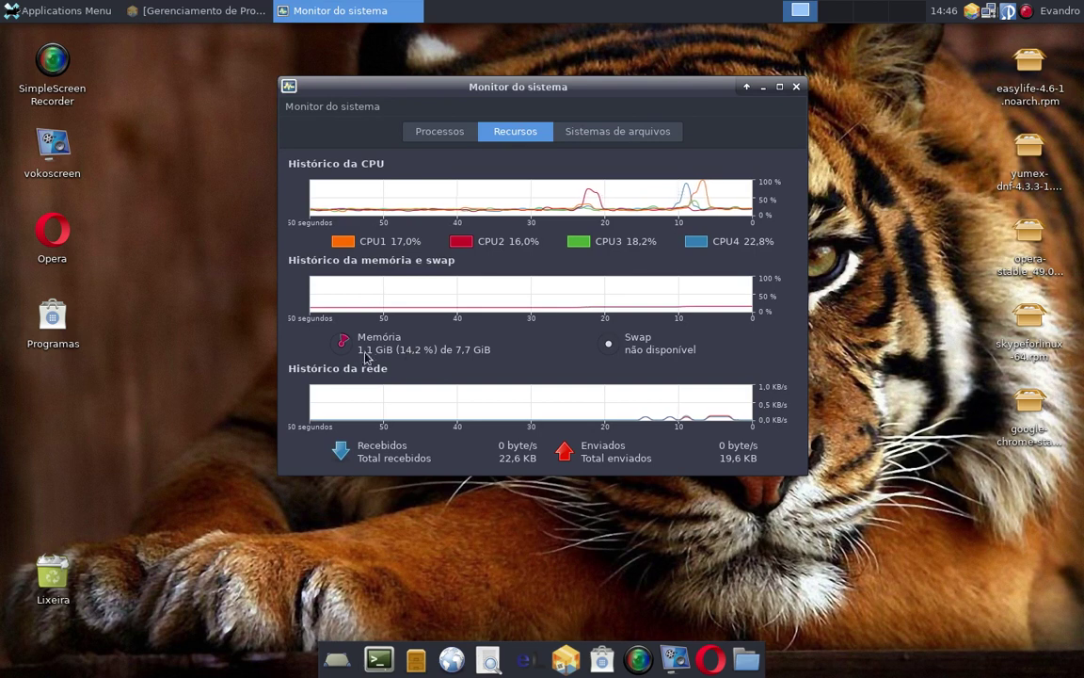
left_click(764, 87)
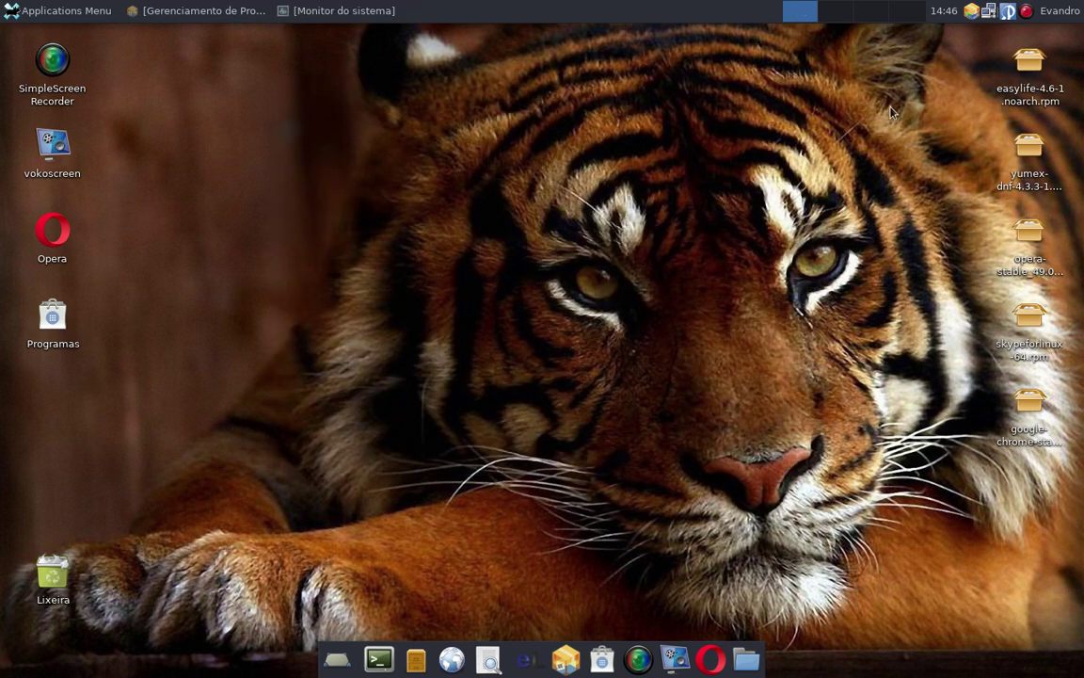
left_click(198, 10)
left_click(287, 181)
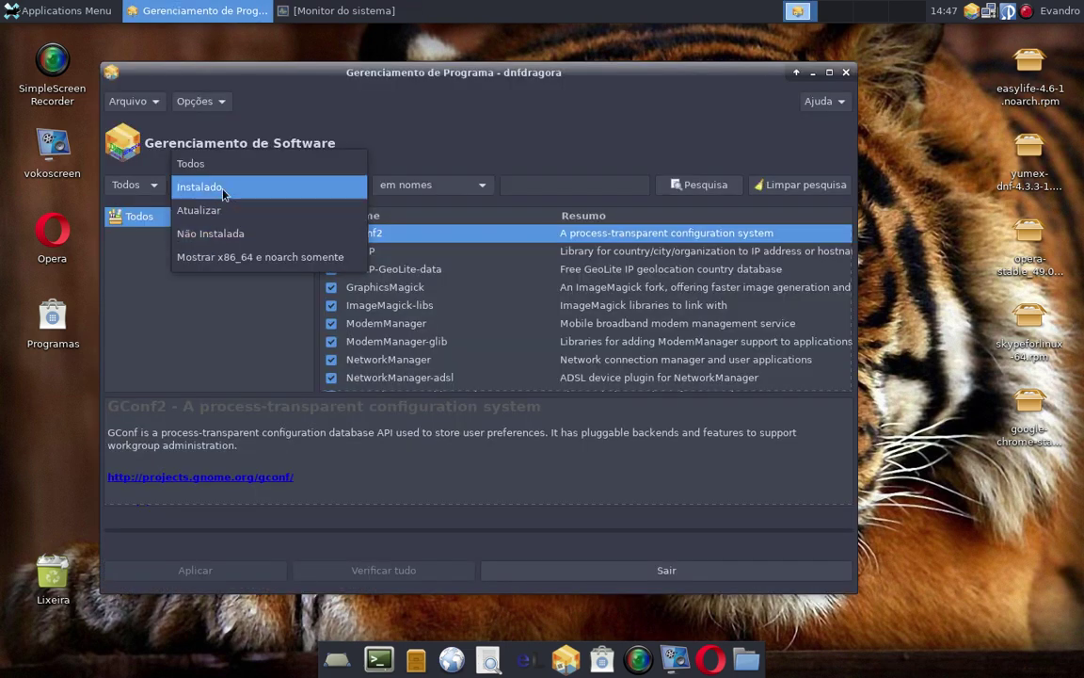
left_click(191, 164)
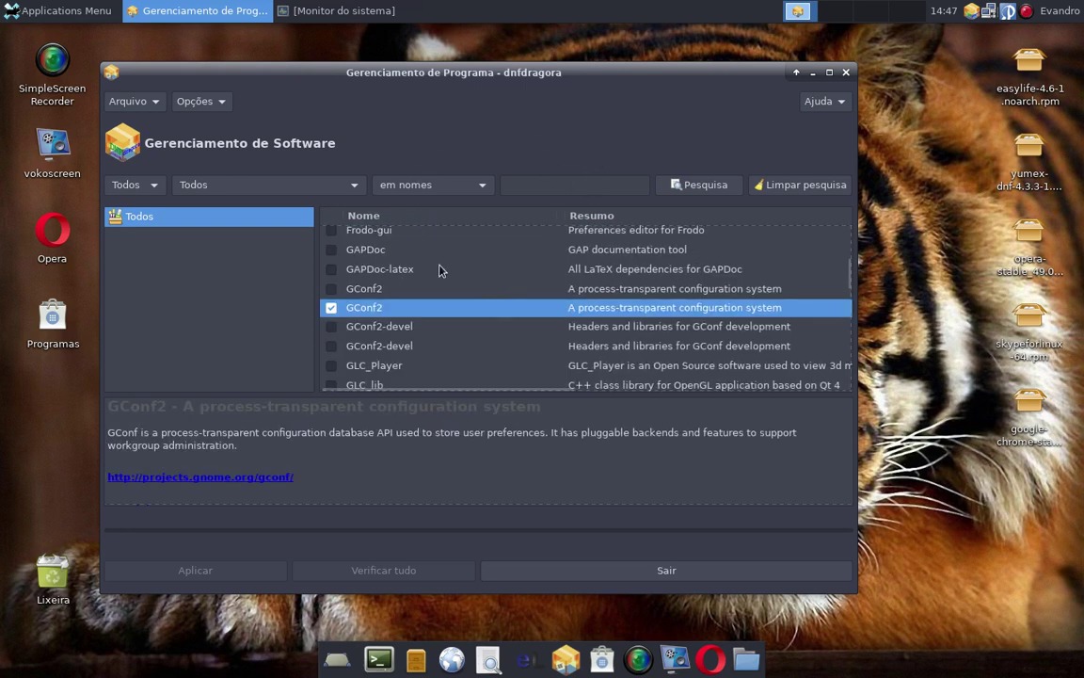
Step: Check the system monitor's memory reading while dnfdragora lists all packages, and return to dnfdragora
left_click(344, 10)
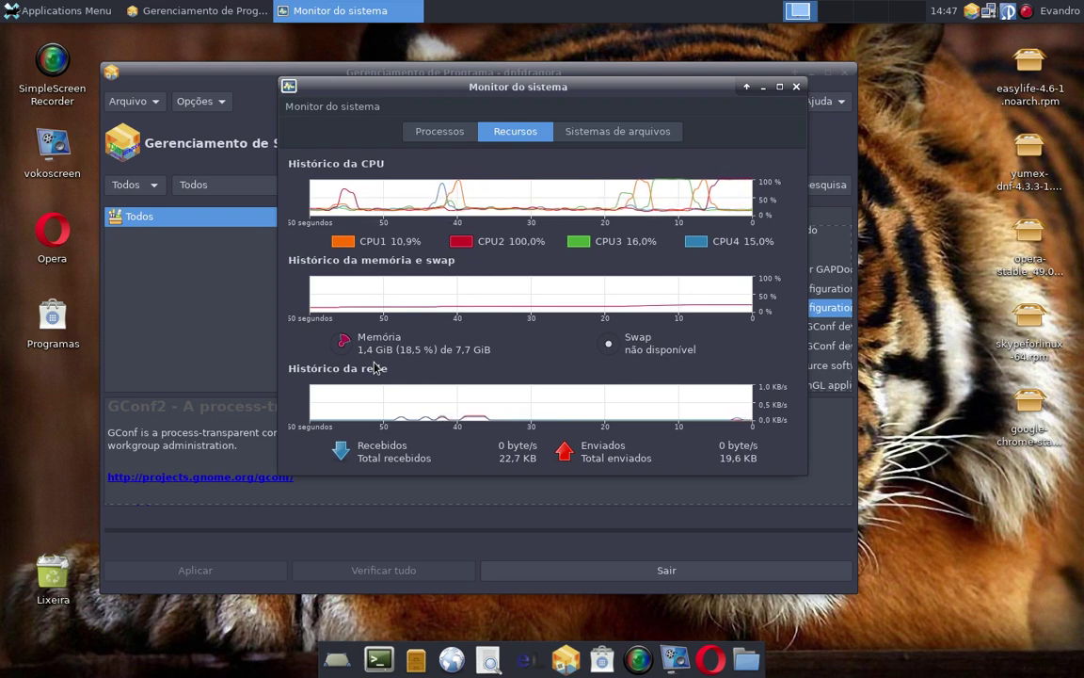
left_click(637, 75)
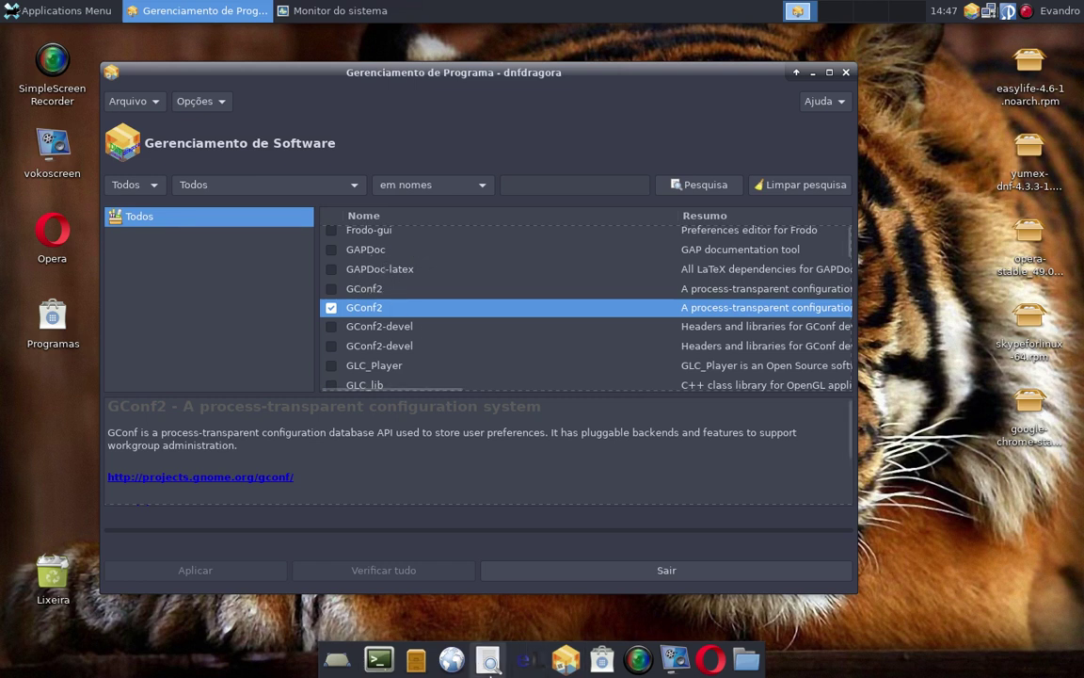
Step: Close the dnfdragora window and quit its updater running in the system tray
left_click(847, 73)
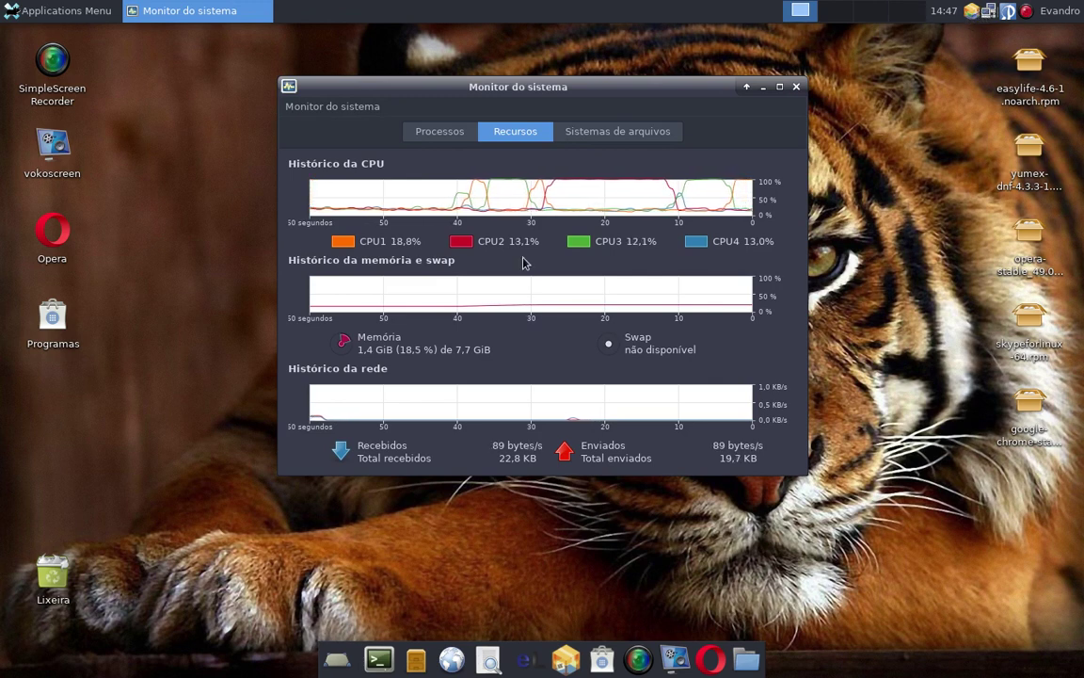
right_click(973, 17)
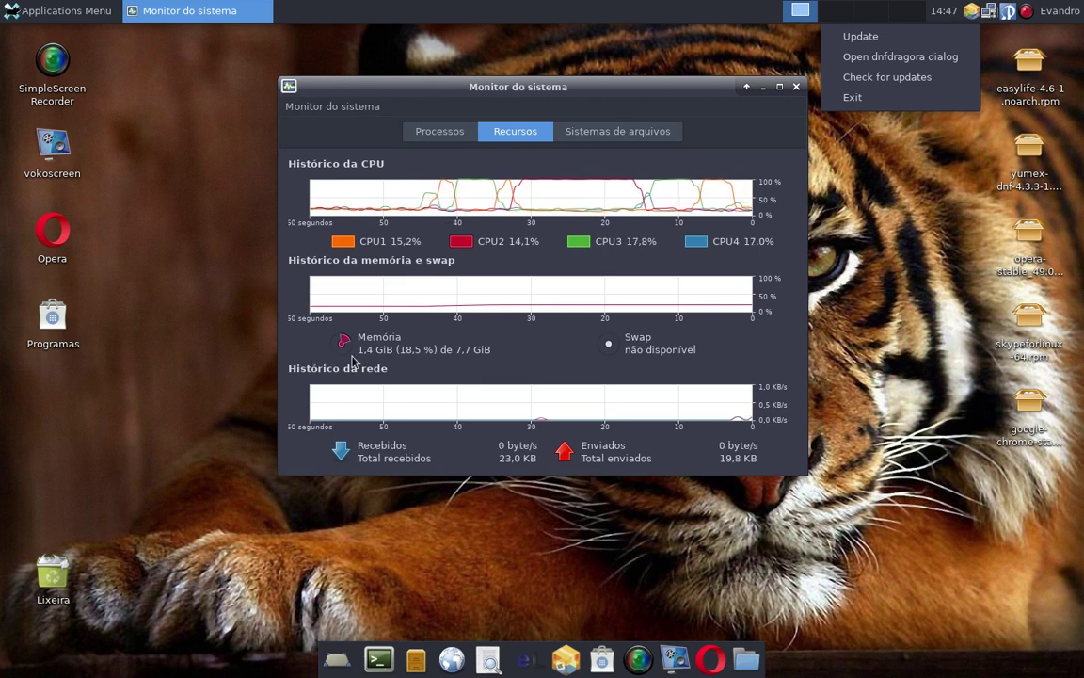
left_click(852, 97)
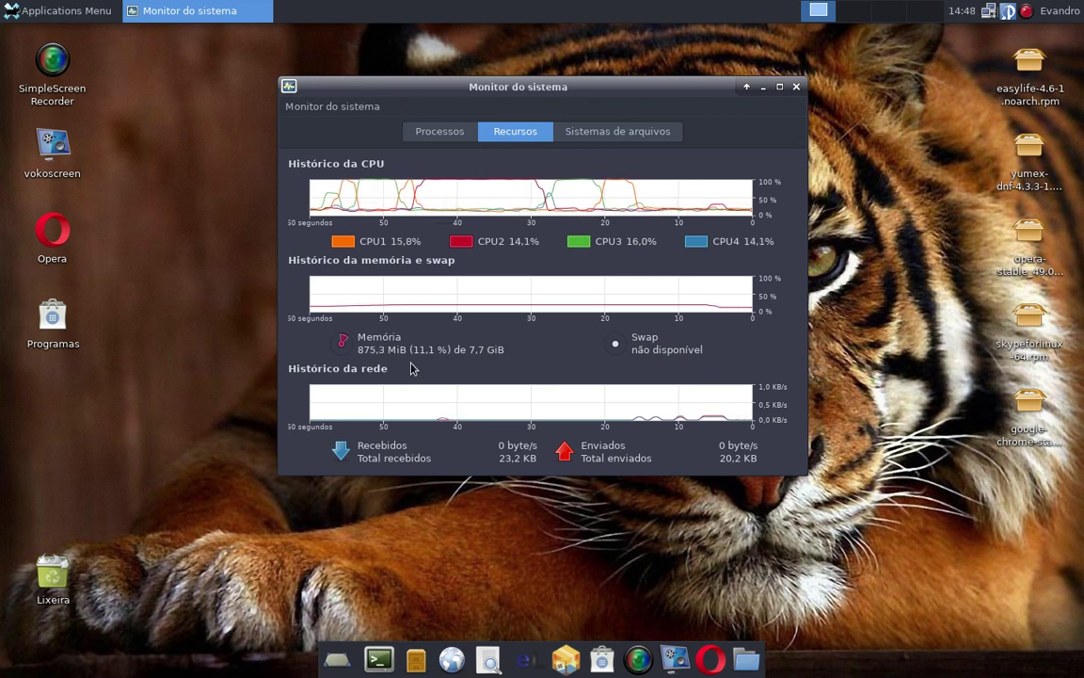
Step: Close the system monitor
left_click(42, 13)
left_click(44, 14)
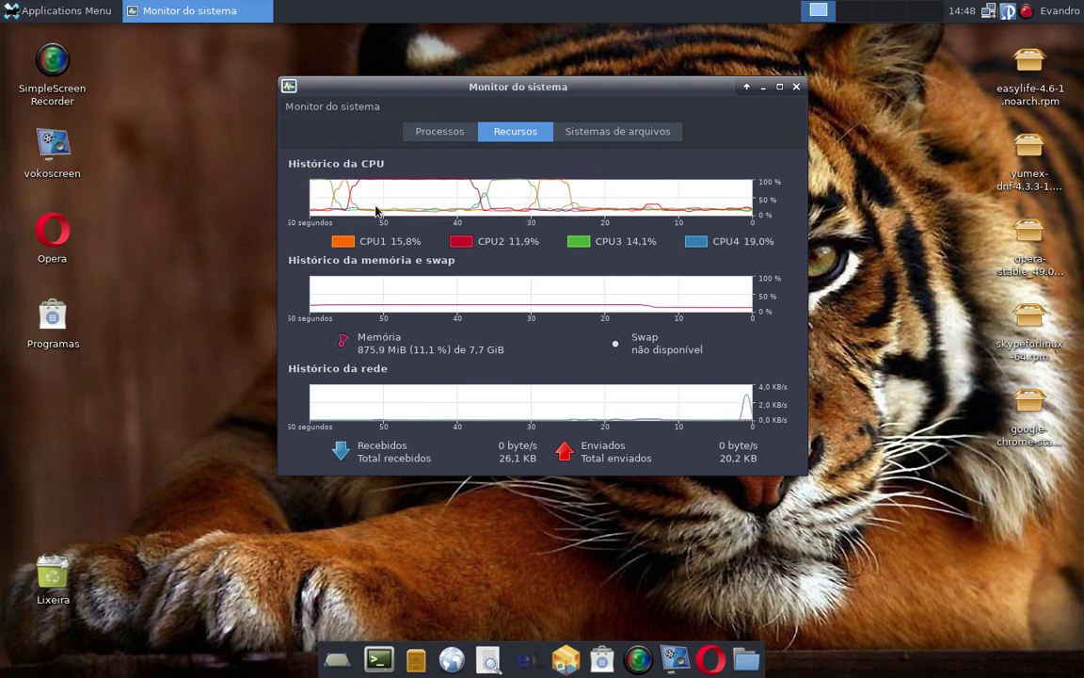
left_click(794, 88)
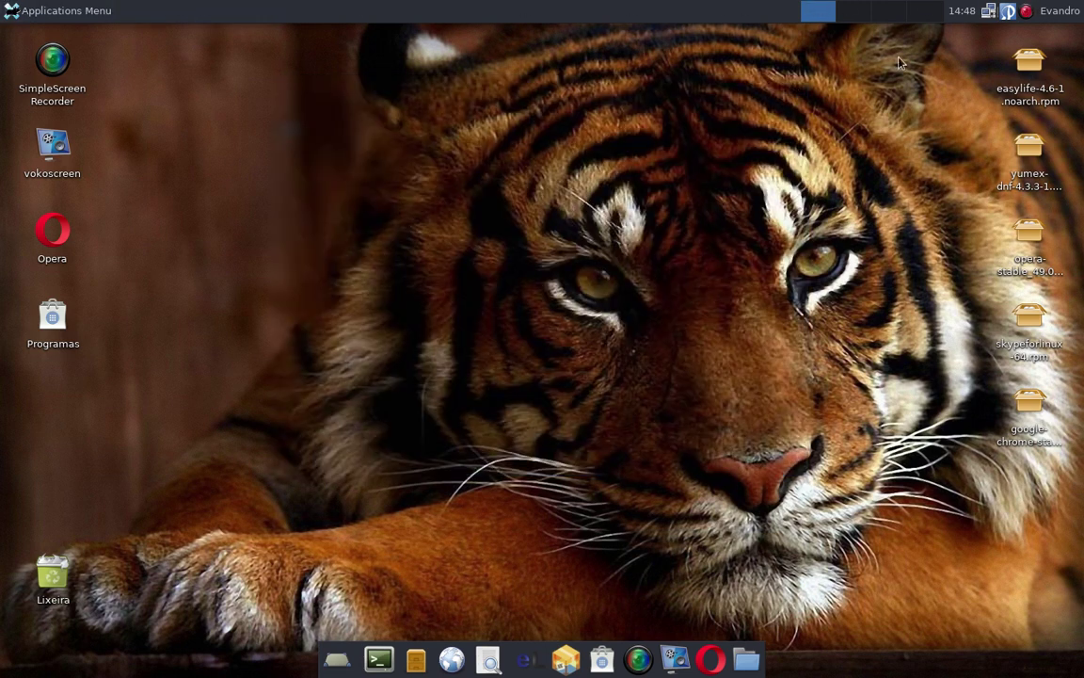
left_click(943, 10)
left_click(943, 11)
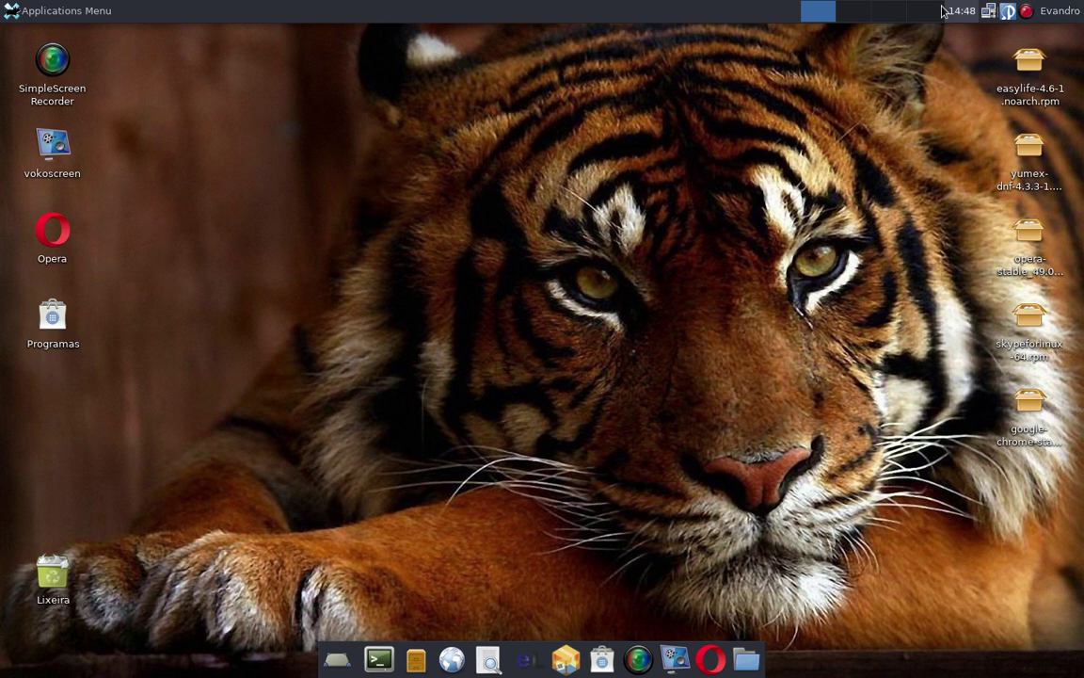
left_click(1076, 11)
left_click(1076, 11)
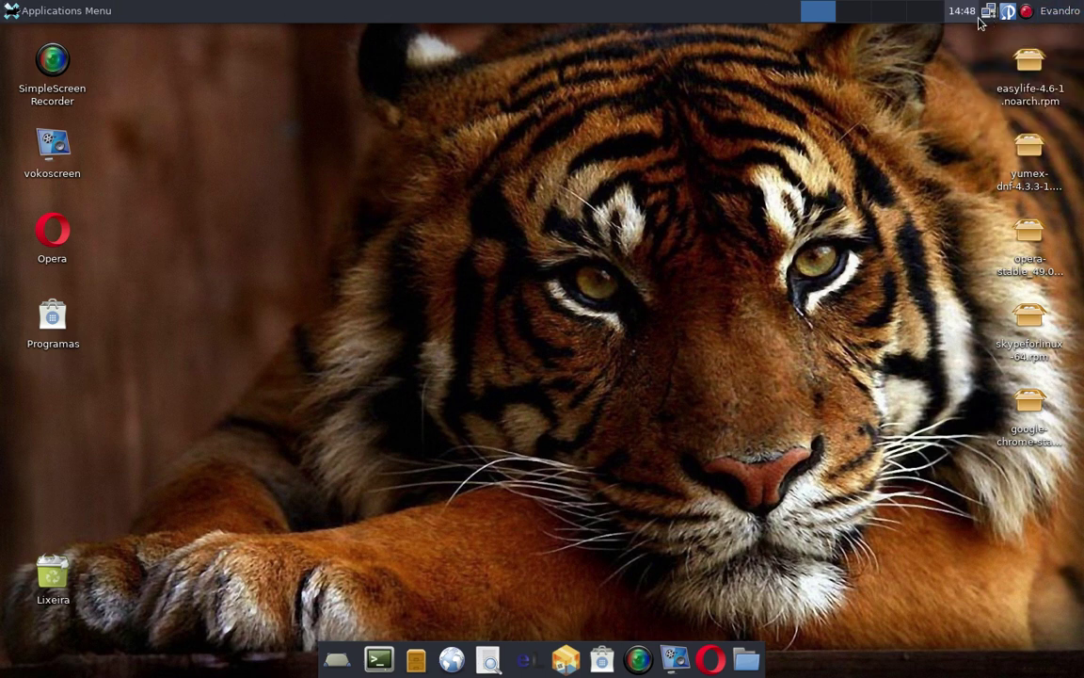
left_click(49, 12)
left_click(52, 11)
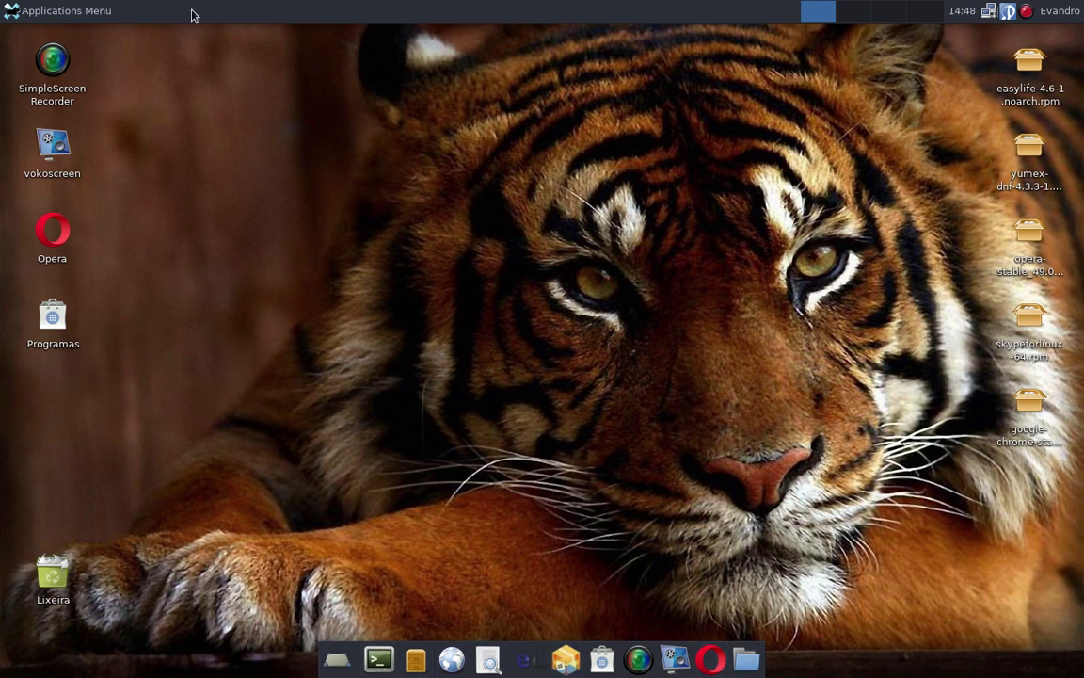
left_click(75, 12)
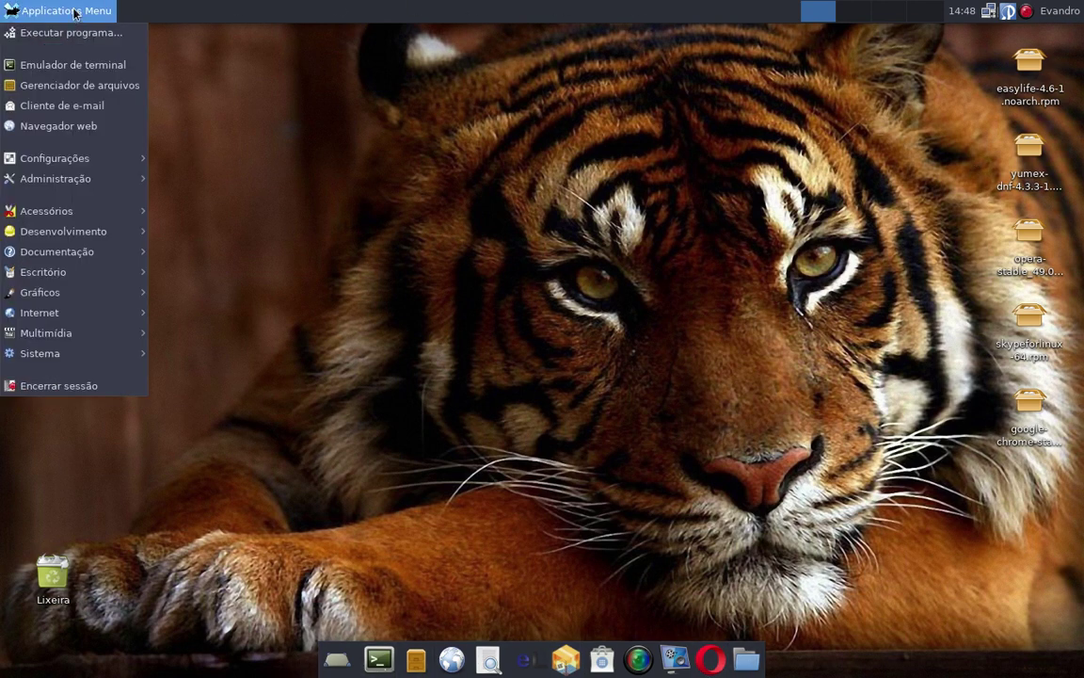
left_click(386, 5)
Step: Open the Xfce panel preferences and move their window toward the centre of the desktop
right_click(456, 12)
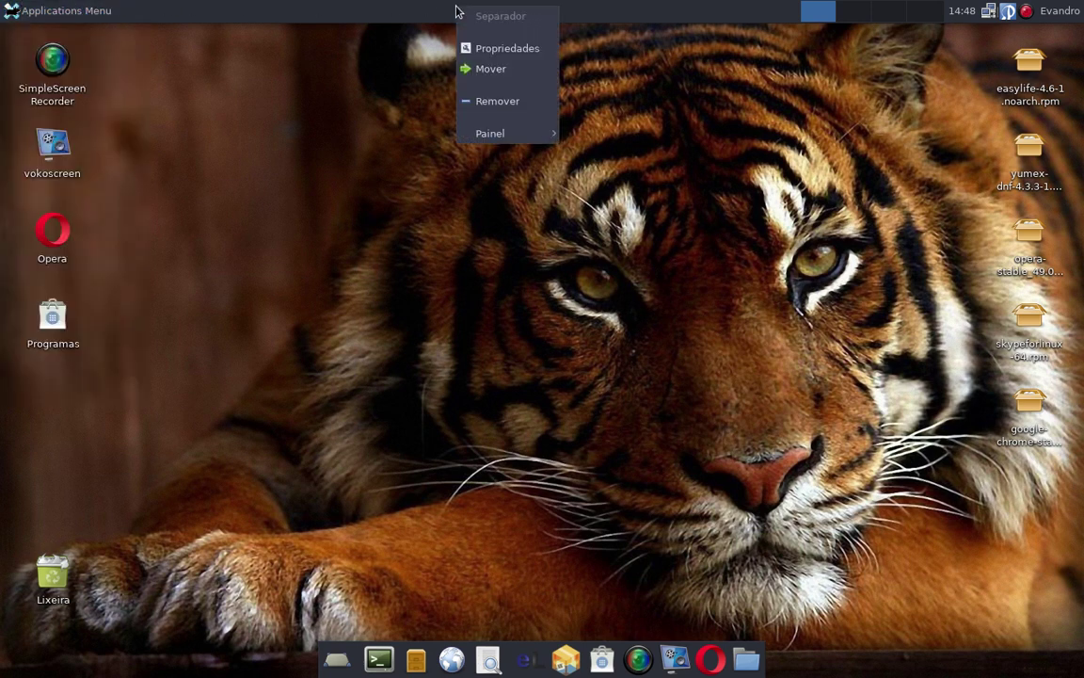
mouse_move(499, 133)
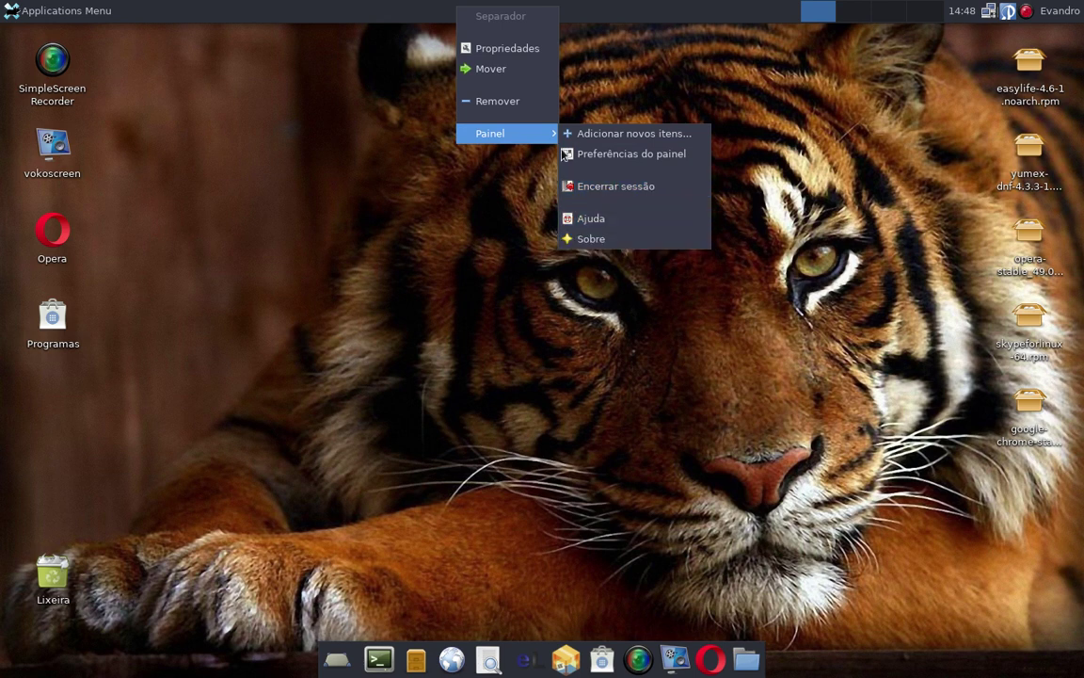
left_click(609, 155)
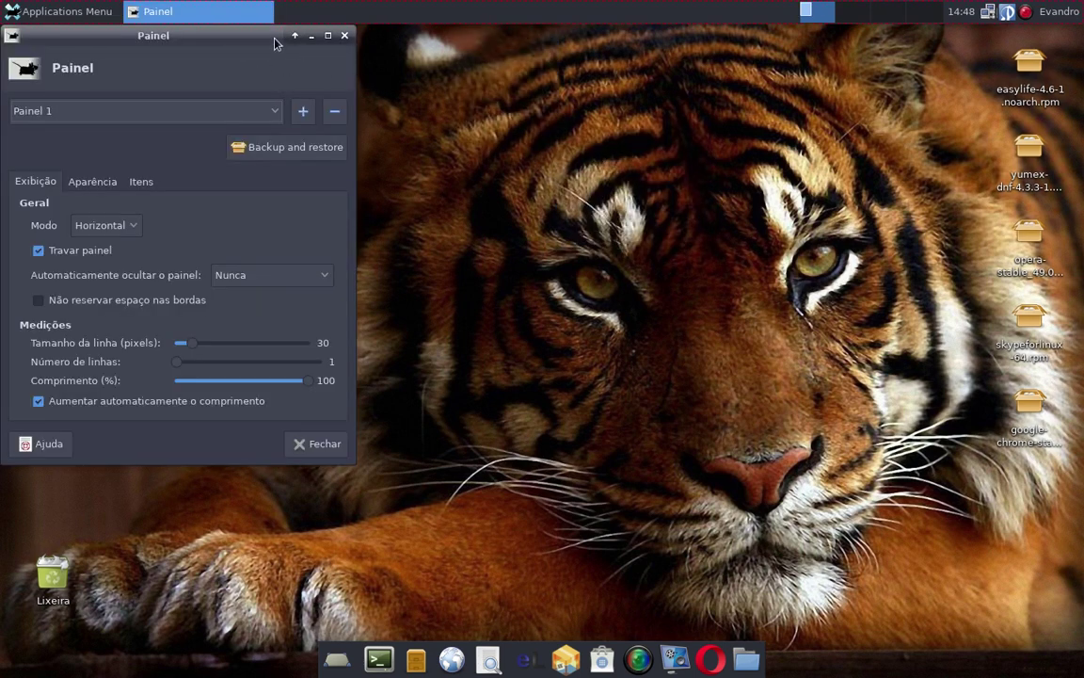
left_click_drag(275, 40, 497, 91)
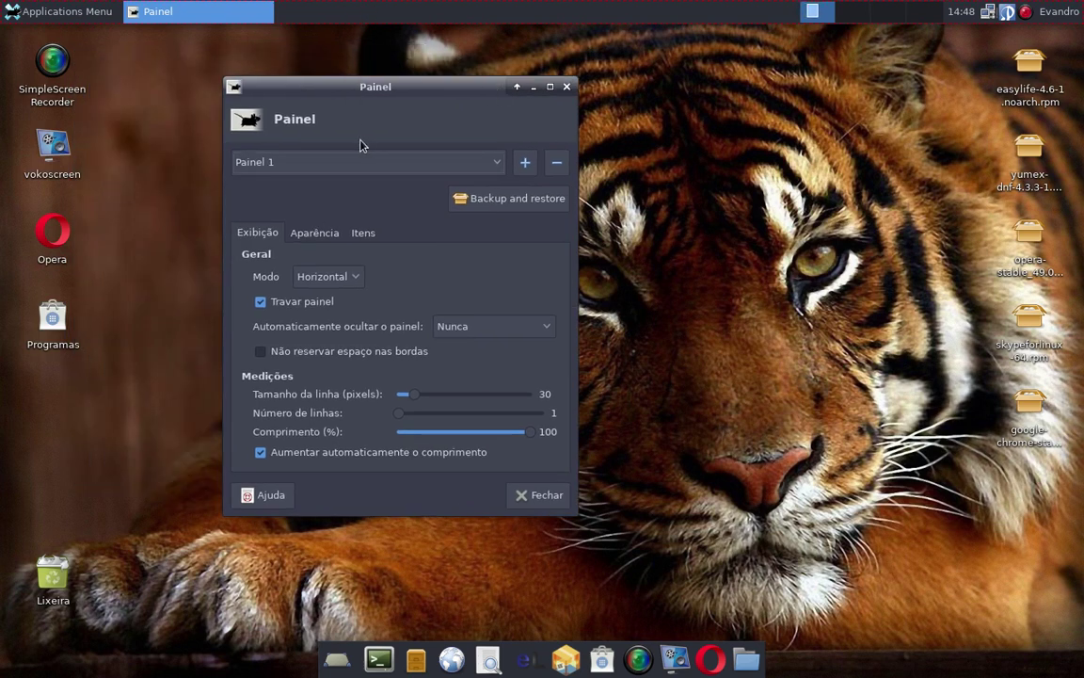
Step: Select Painel 2 and enlarge it to a row size of 84 pixels with 5 rows
left_click(354, 168)
left_click(355, 185)
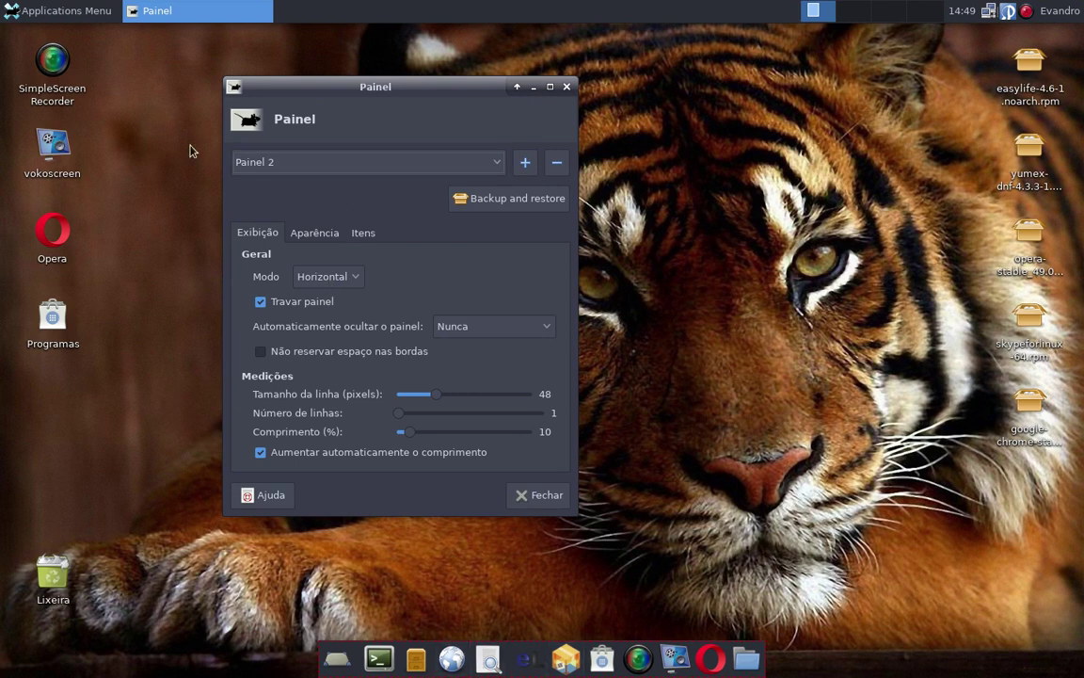
left_click(290, 167)
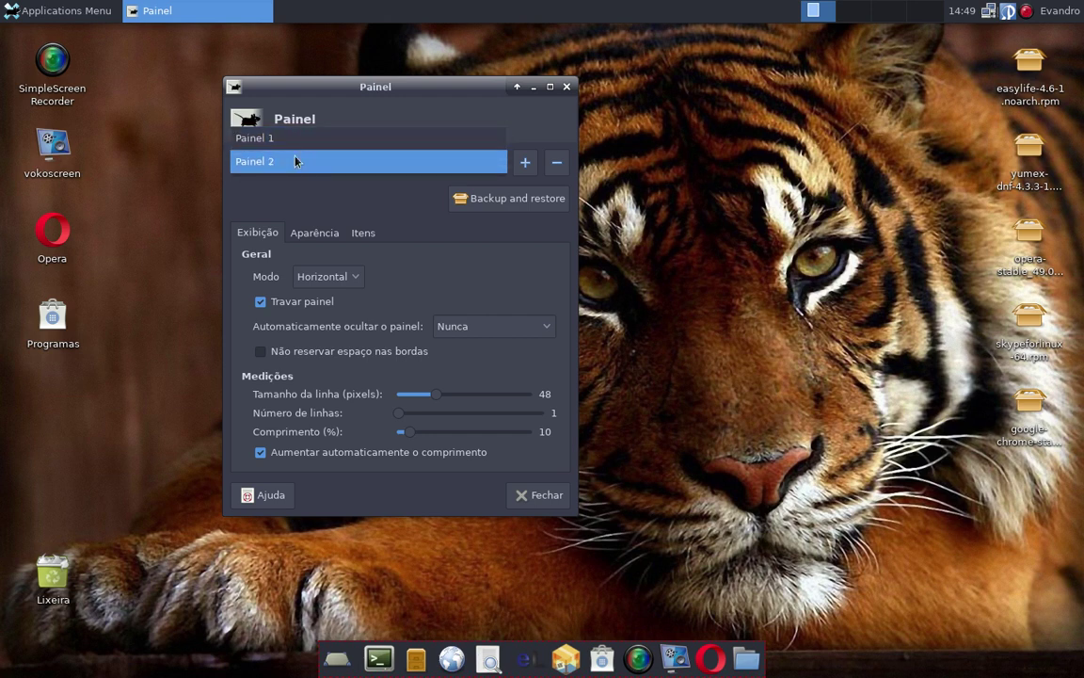
left_click(275, 165)
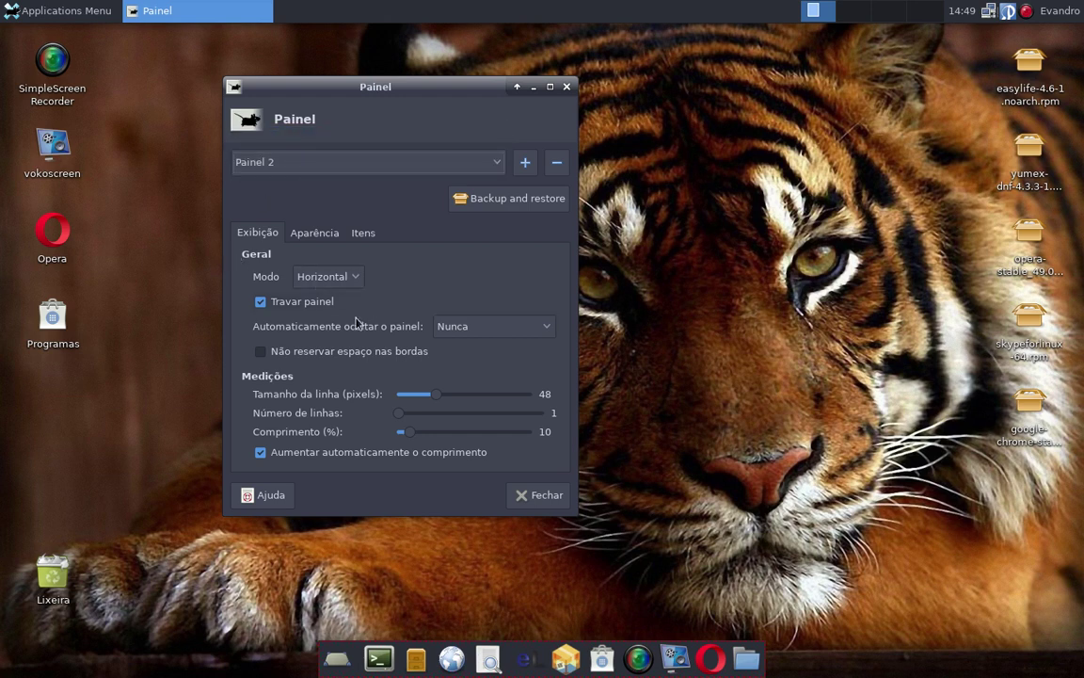
left_click_drag(437, 398, 484, 402)
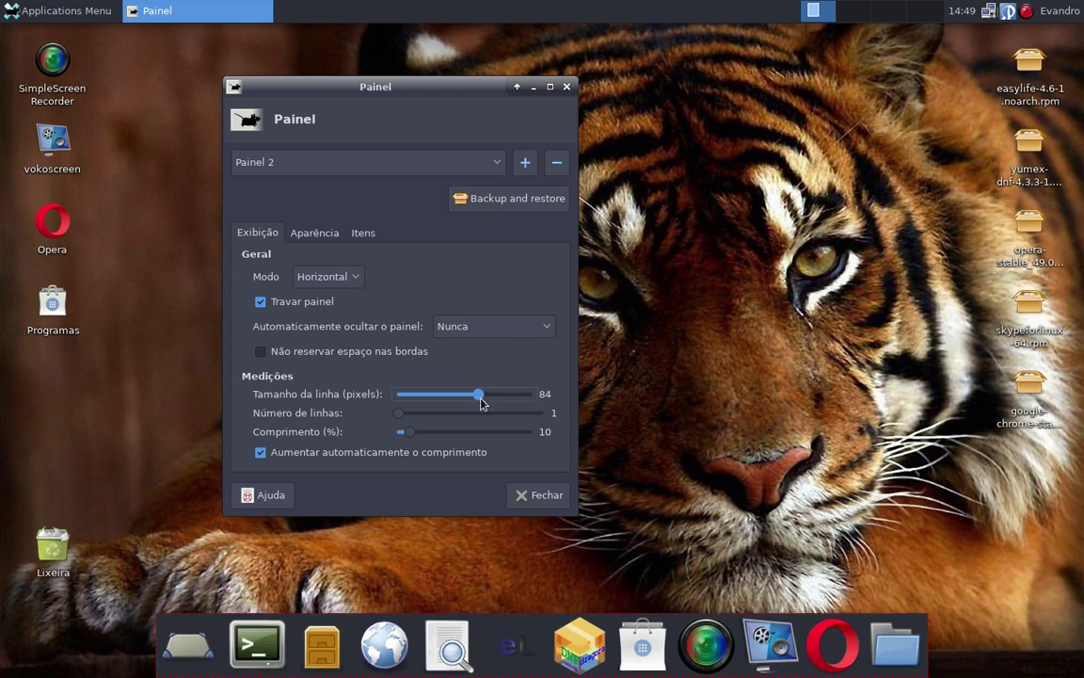
left_click_drag(399, 416, 512, 416)
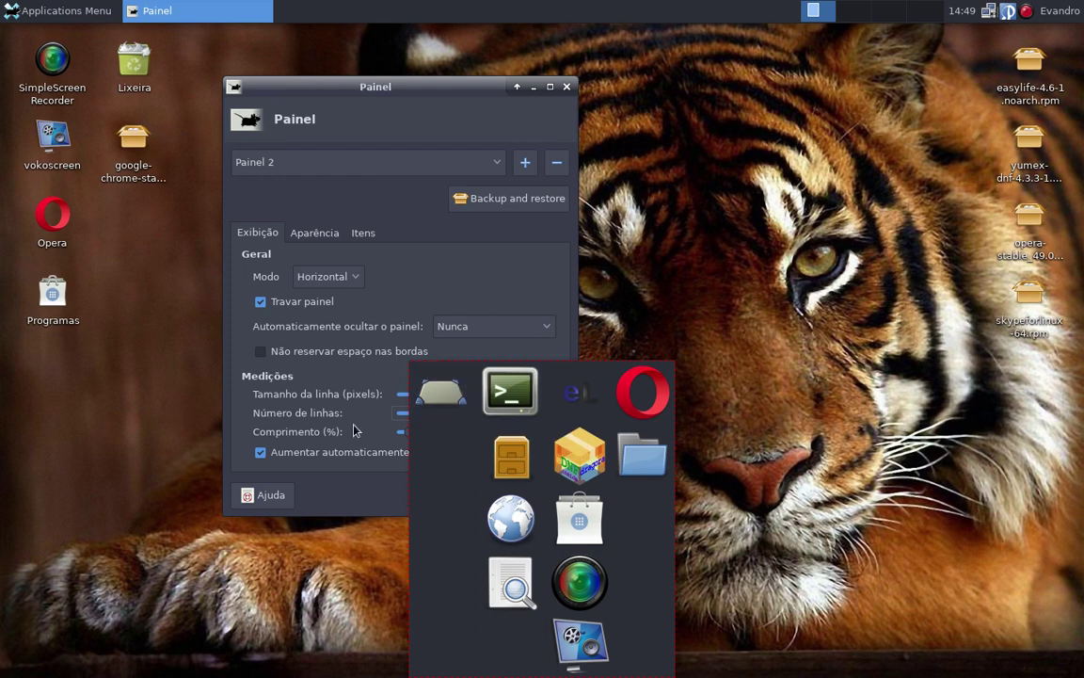
Step: Move the preferences window clear of the enlarged panel and set Painel 2 to 1 row with a 47-pixel row size
left_click_drag(431, 82, 261, 59)
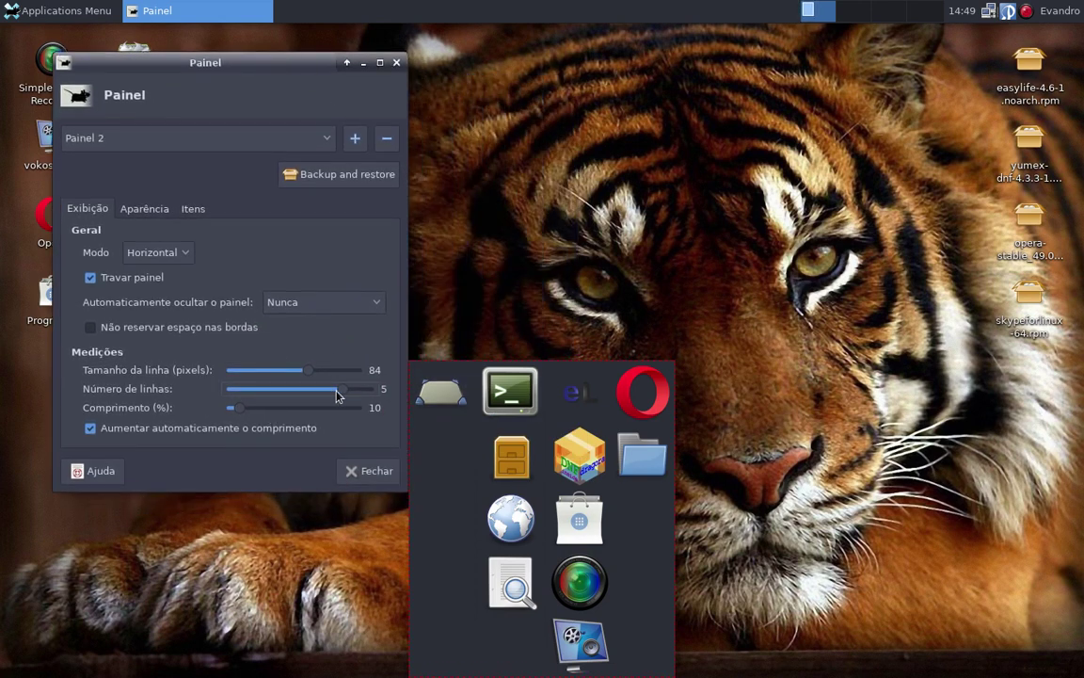
left_click_drag(337, 396, 226, 390)
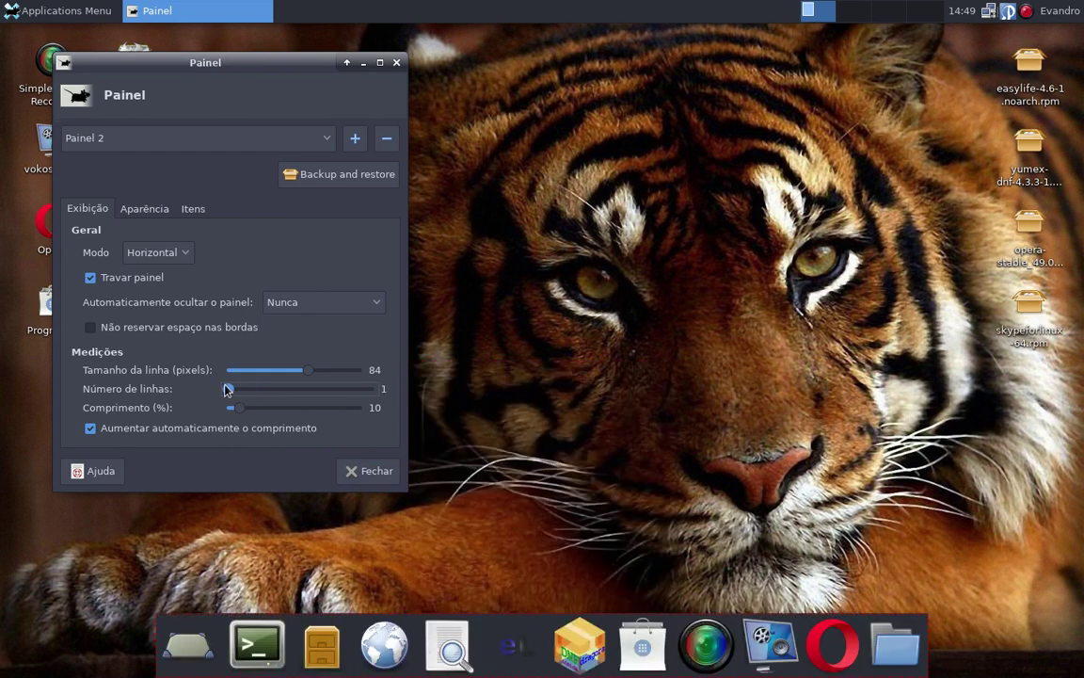
left_click_drag(306, 371, 213, 373)
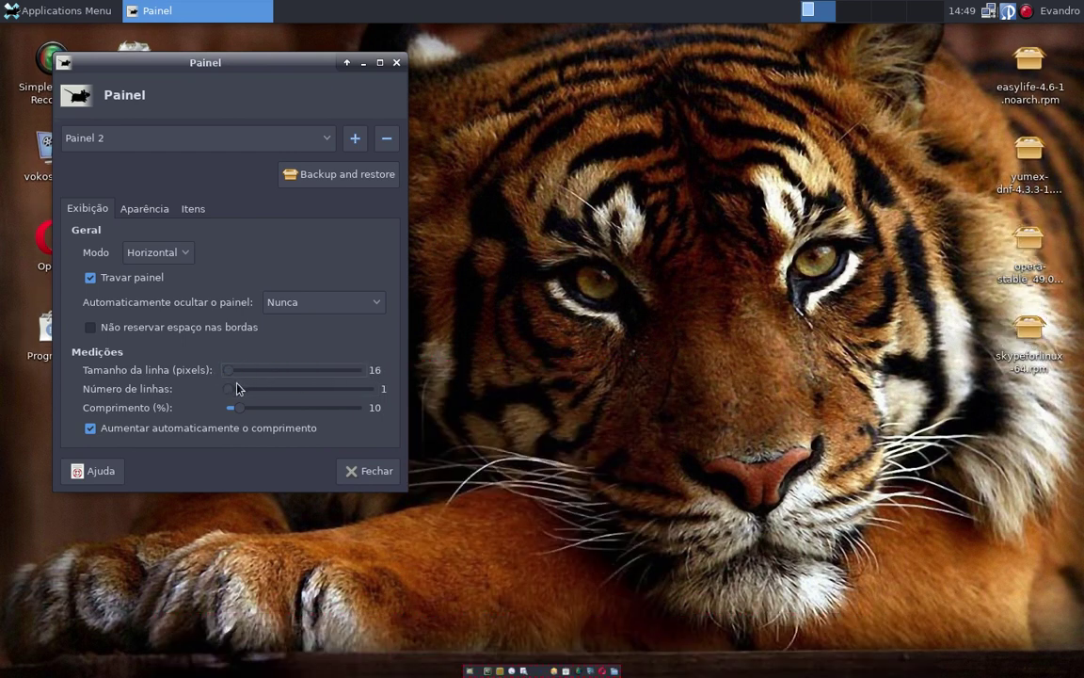
left_click_drag(226, 379, 265, 381)
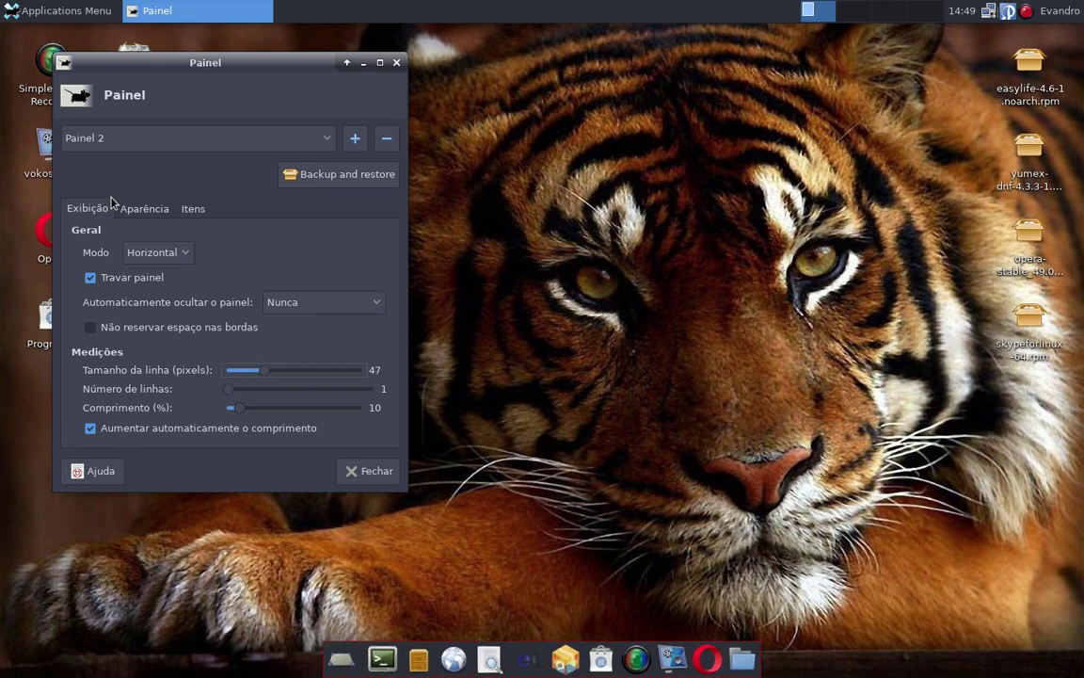
Step: Select Painel 1 for configuration and open the panel backup and restore tool
left_click(160, 137)
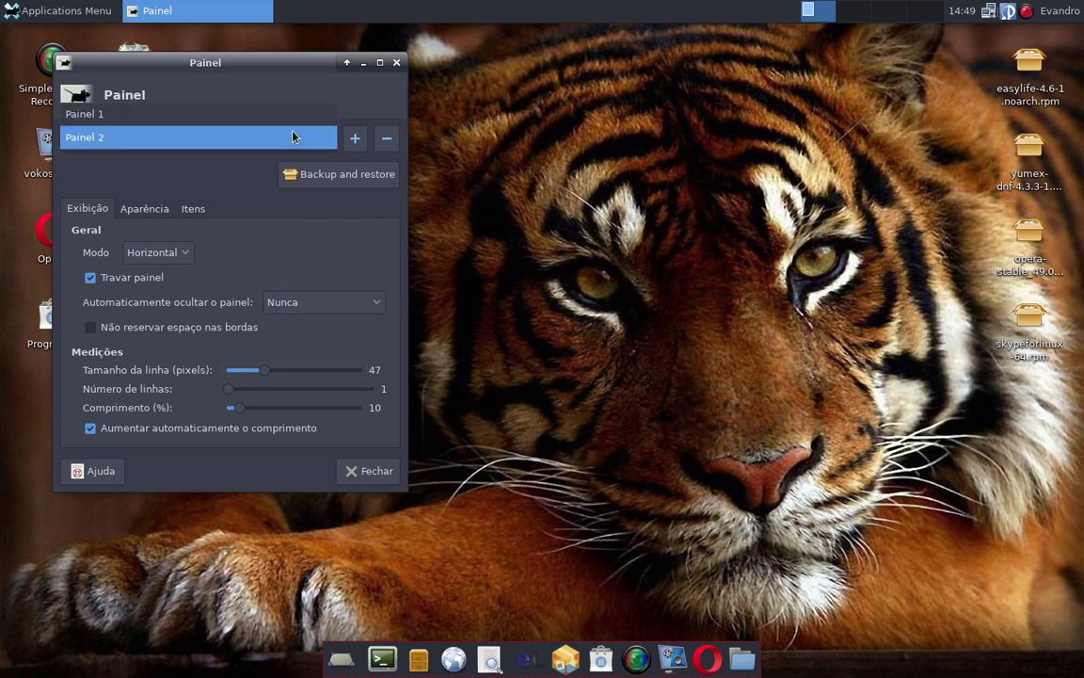
left_click(216, 118)
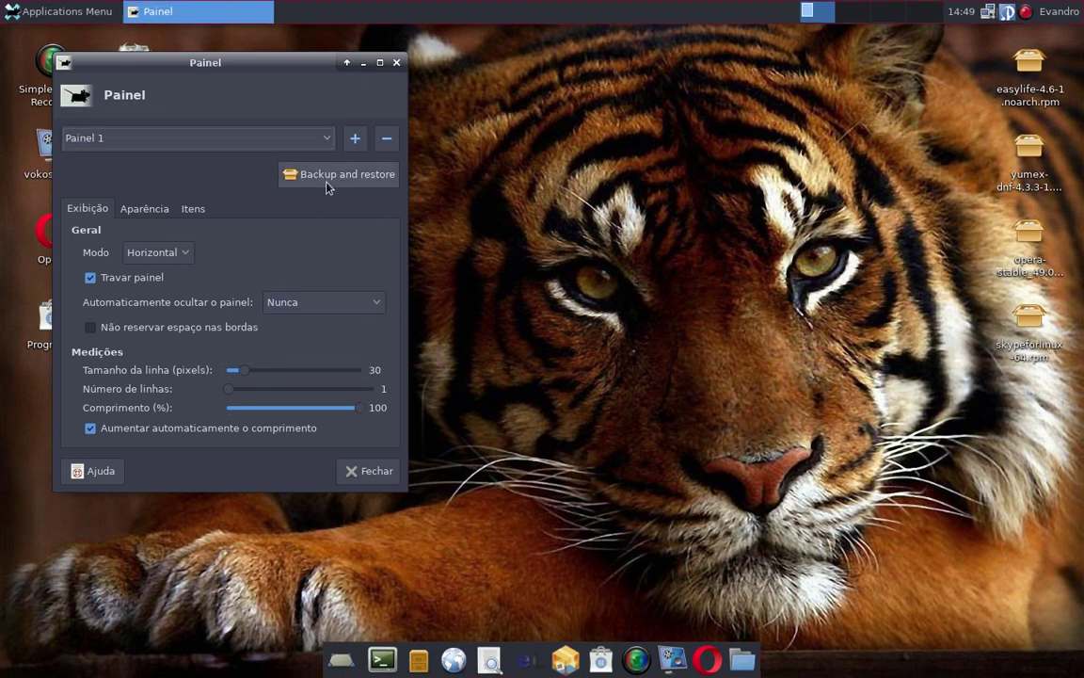
left_click(350, 181)
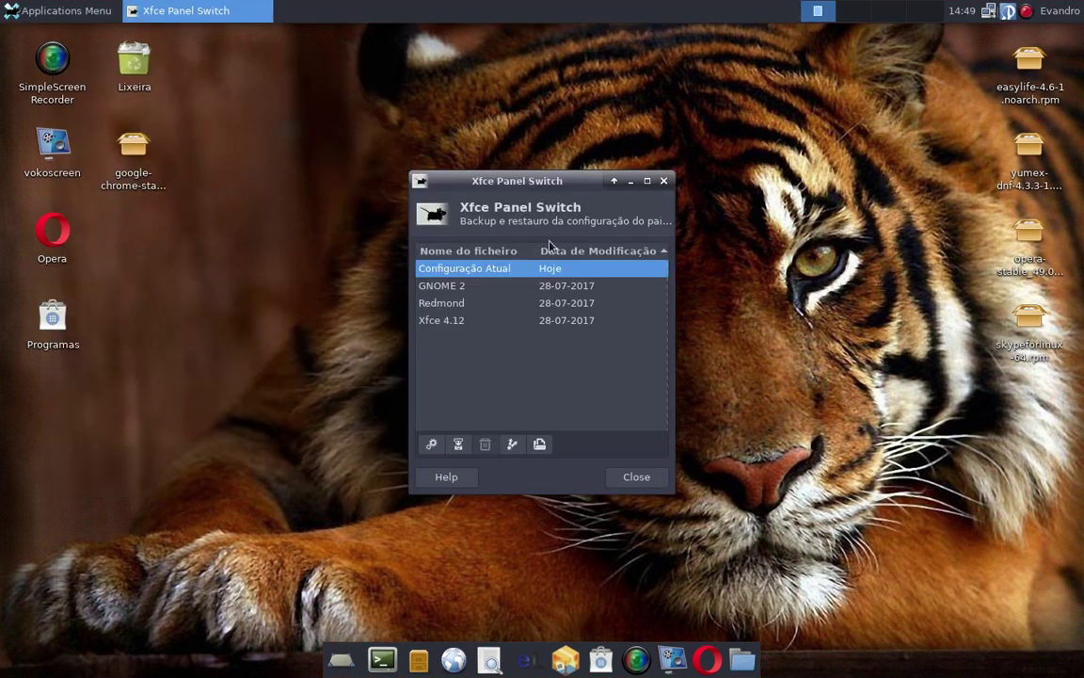
Step: Look through the saved panel layouts GNOME 2, Redmond and Xfce 4.12
left_click(456, 287)
left_click(467, 302)
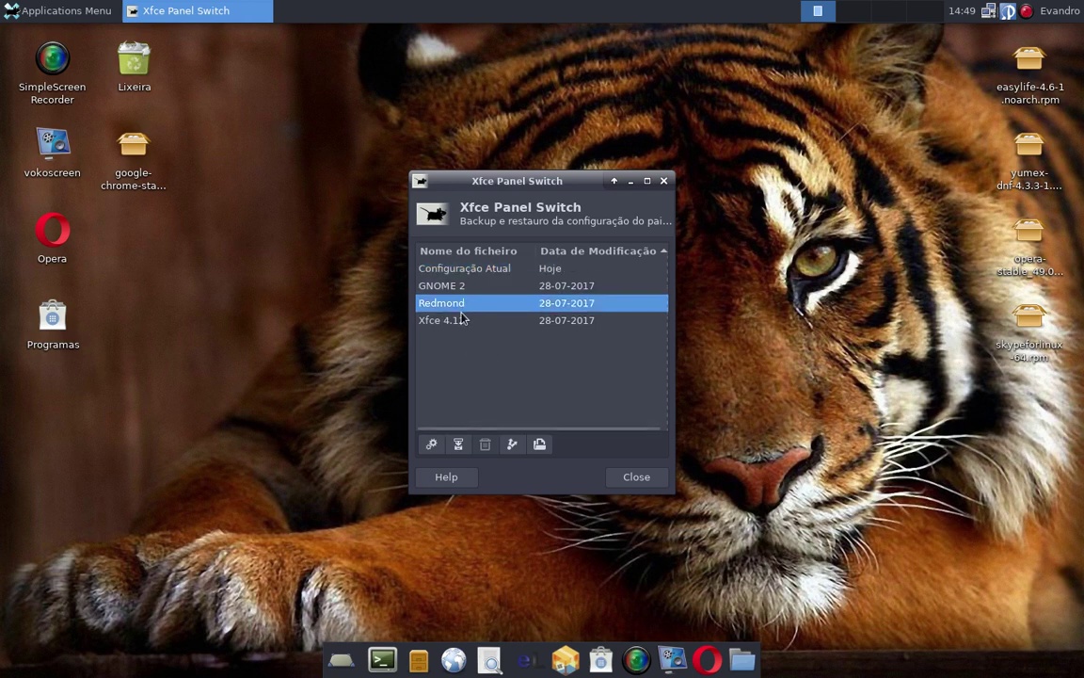
left_click(461, 321)
left_click(450, 286)
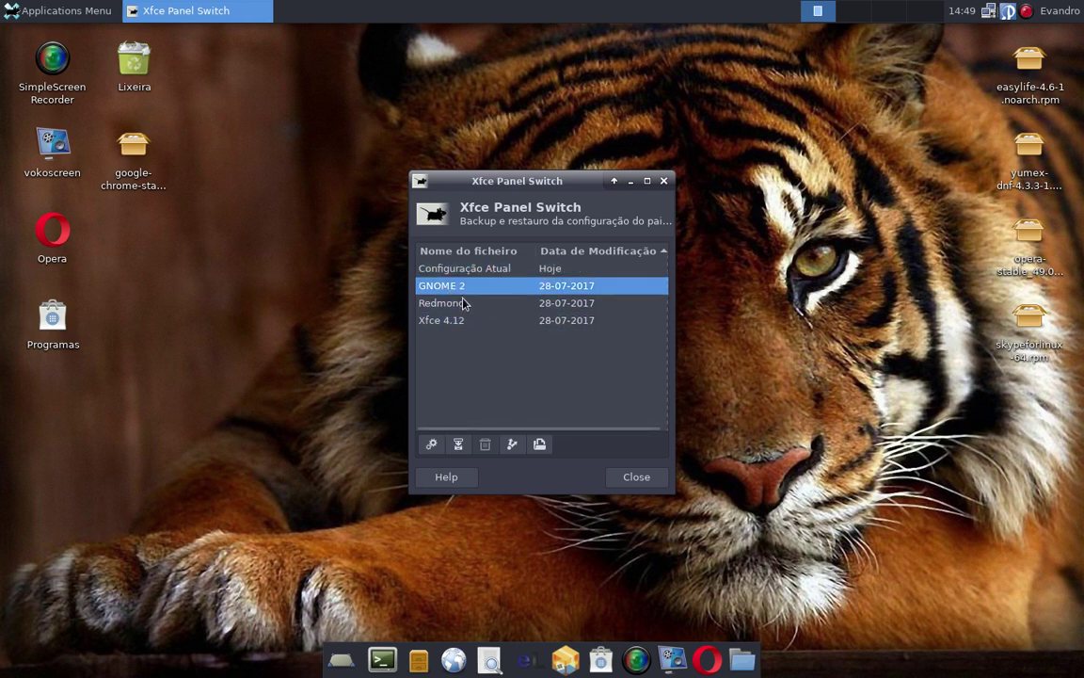
left_click(461, 302)
left_click(457, 287)
left_click(442, 320)
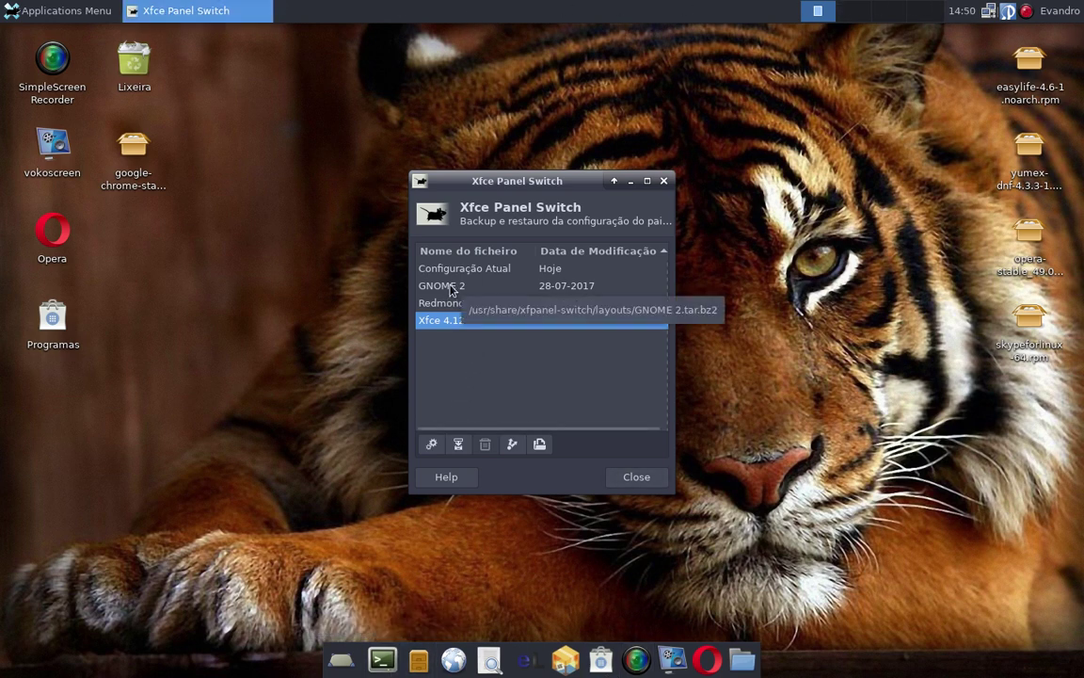
left_click(450, 287)
left_click(444, 303)
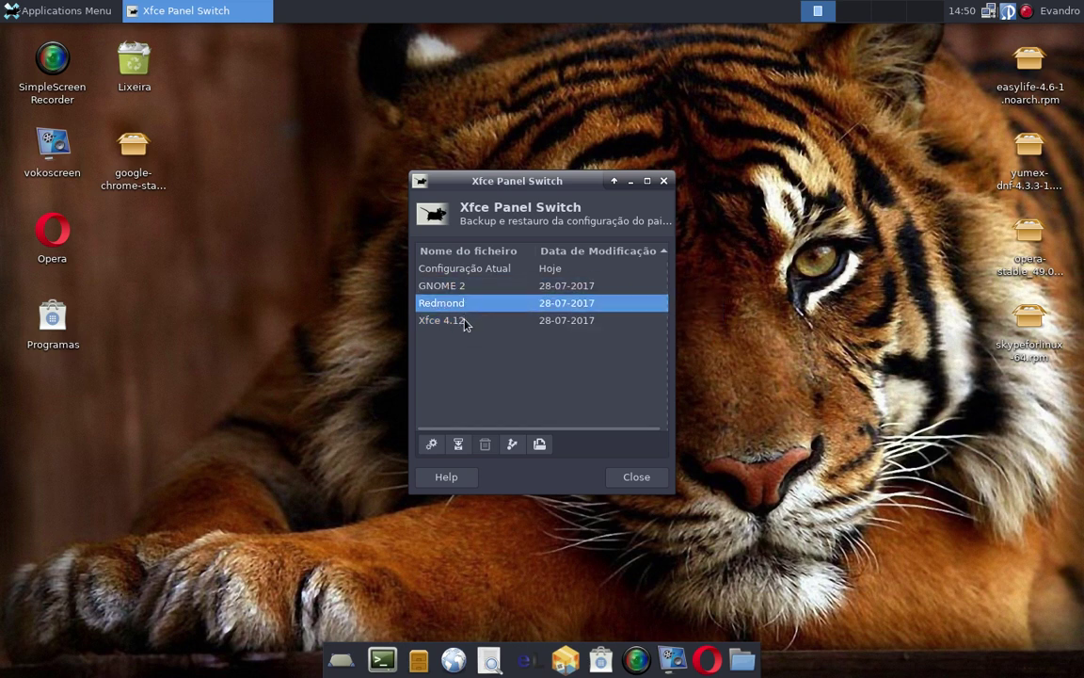
Step: Browse the saved layouts Xfce 4.12, Redmond and GNOME 2, and apply the GNOME 2 panel layout
left_click(457, 321)
left_click(459, 302)
left_click(454, 287)
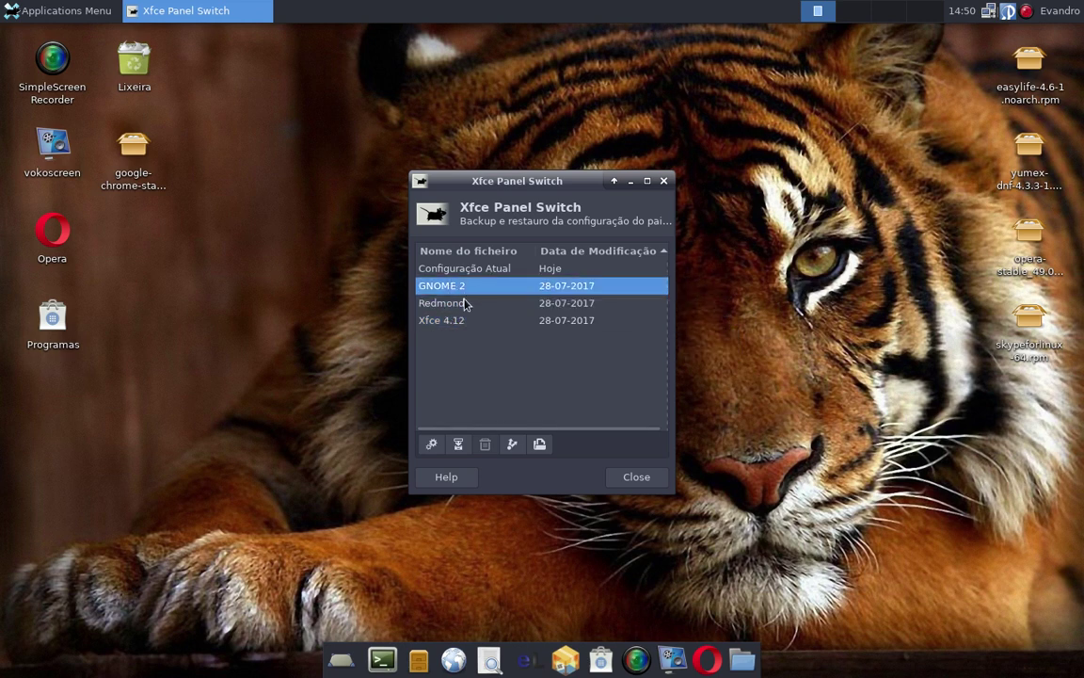
left_click(461, 304)
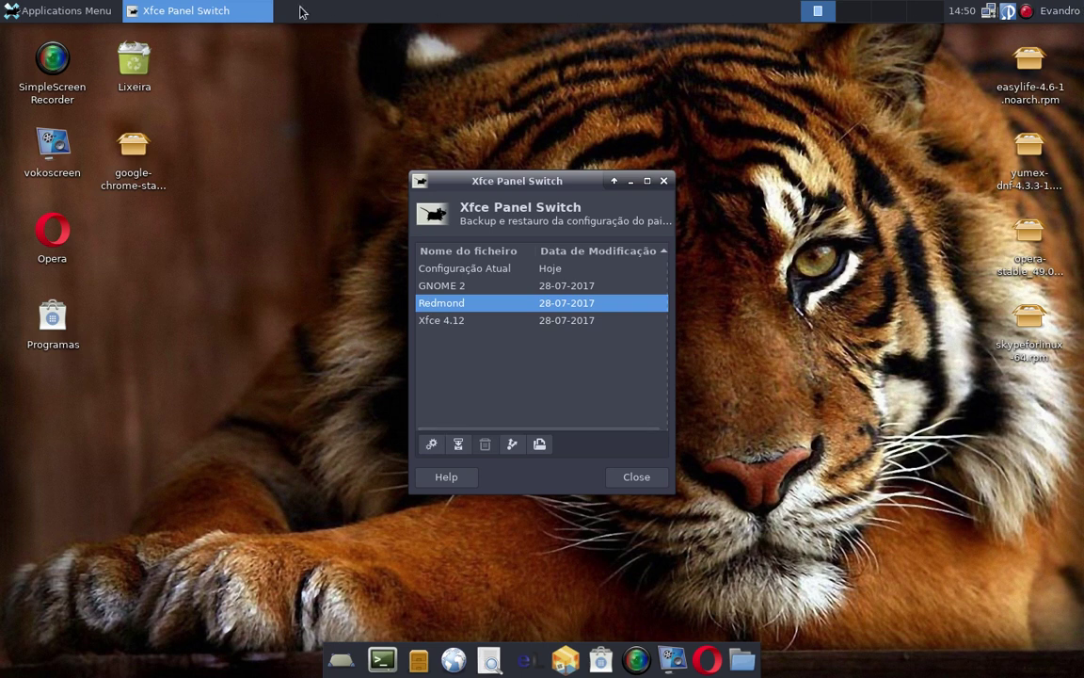
left_click(423, 285)
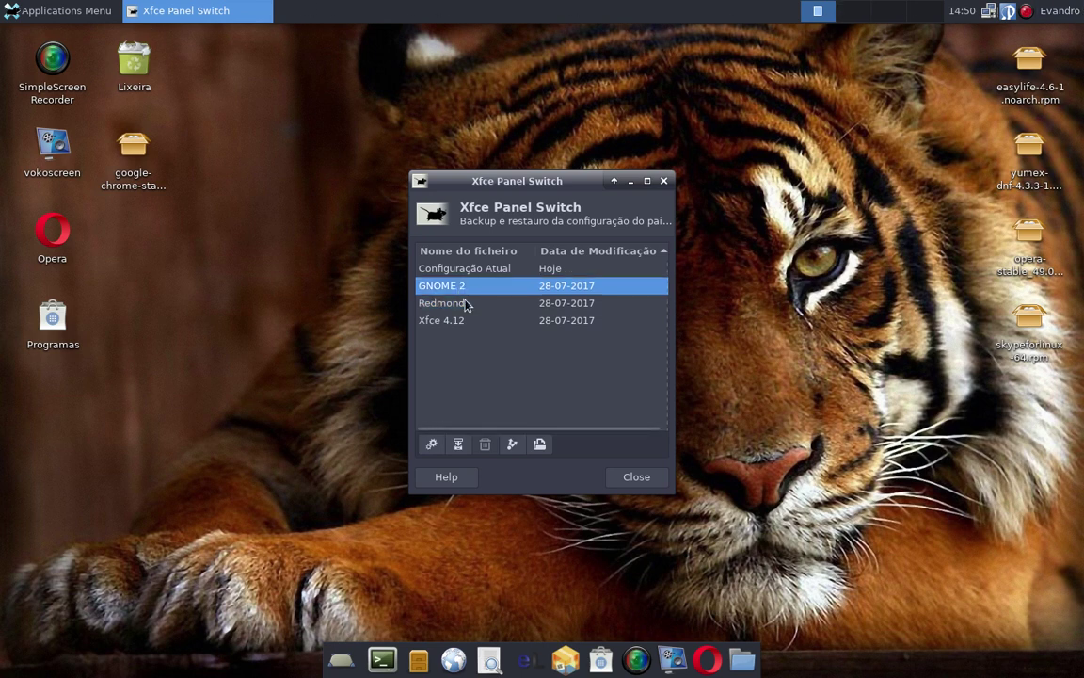
left_click(464, 304)
left_click(450, 321)
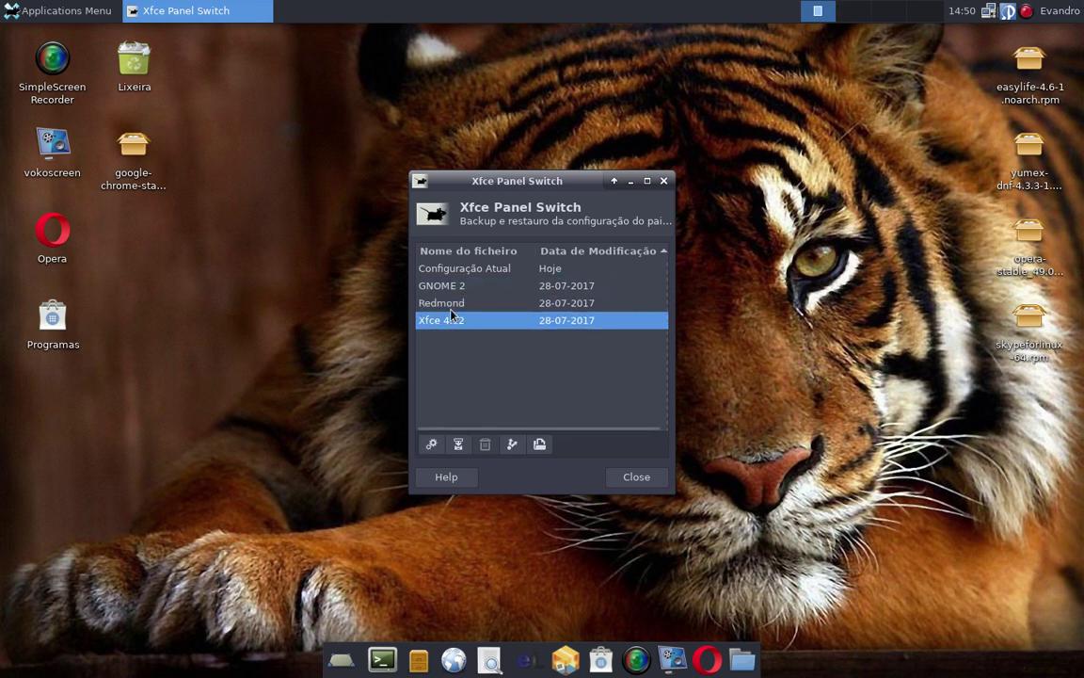
left_click(450, 305)
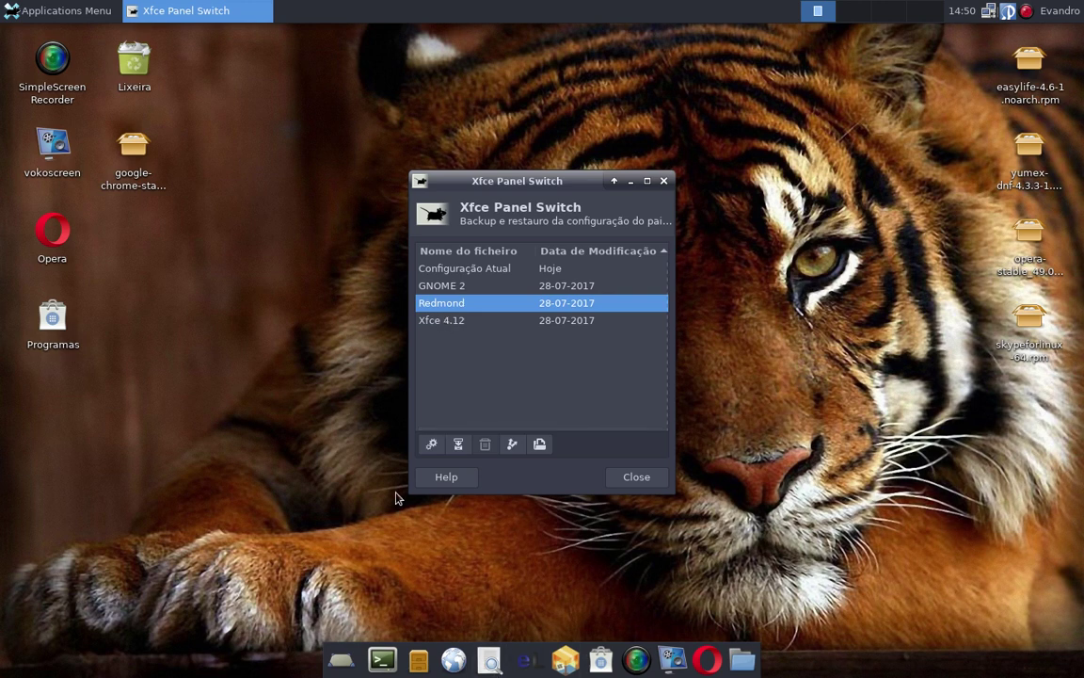
left_click(461, 287)
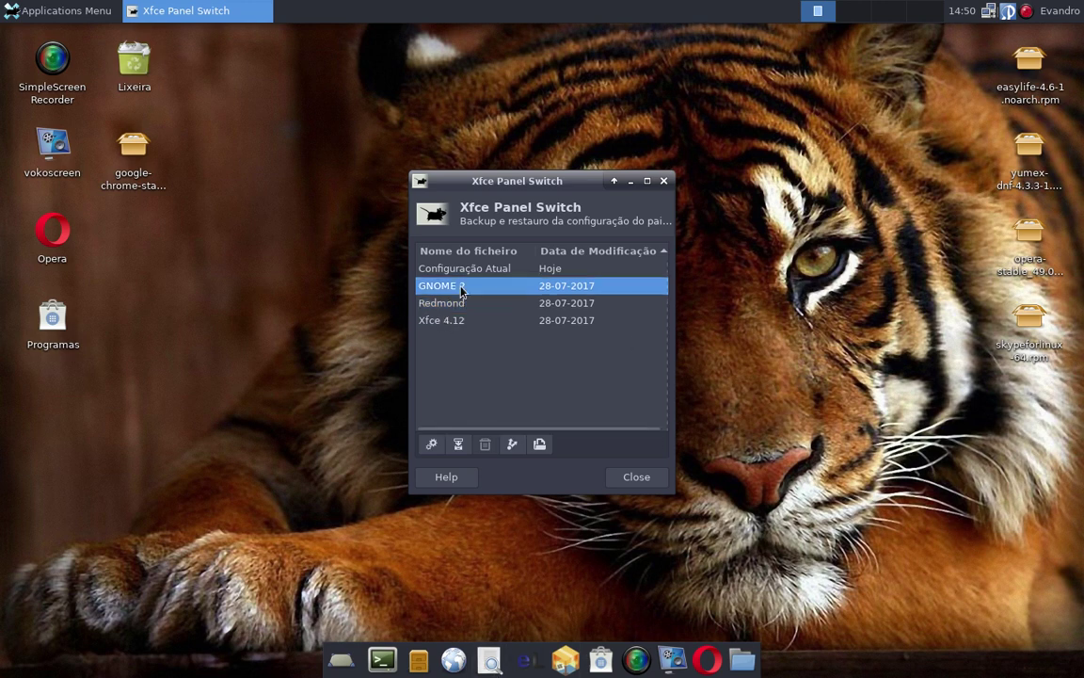
left_click(432, 445)
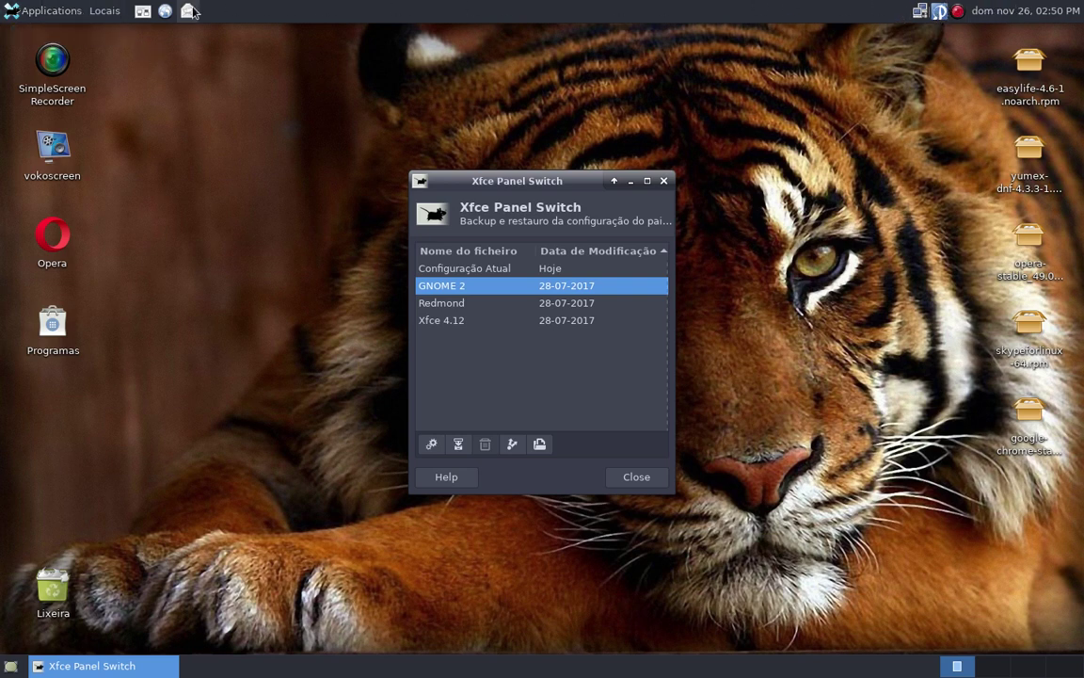
Step: Look through the Configurações window from the panel launcher and close it
left_click(143, 12)
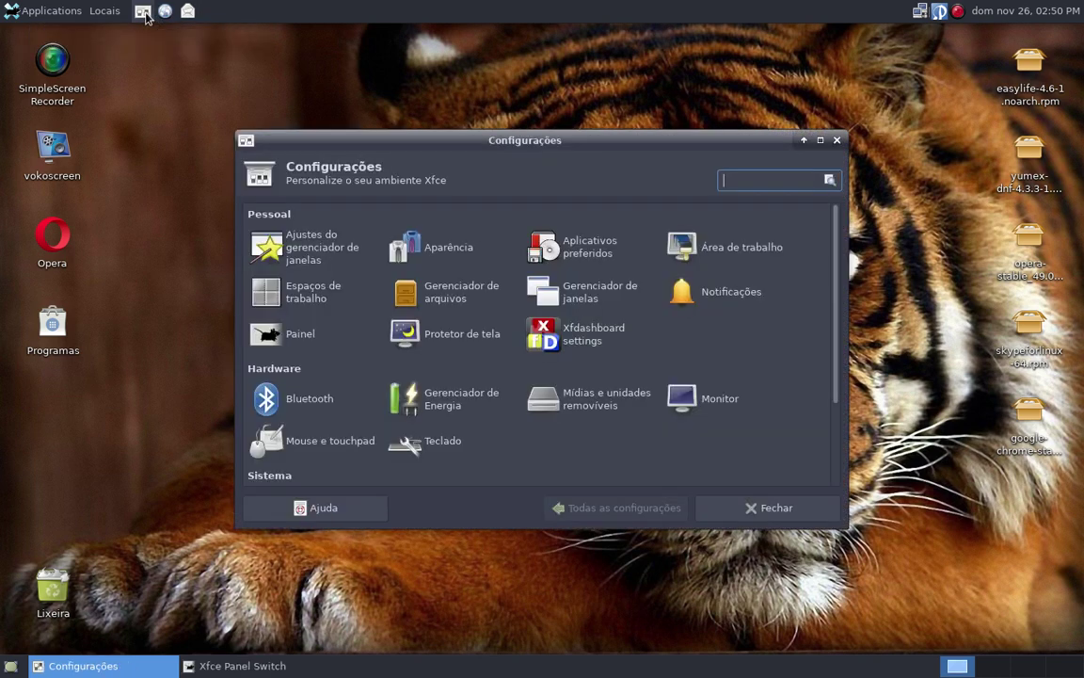
scroll(665, 334, "down", 3)
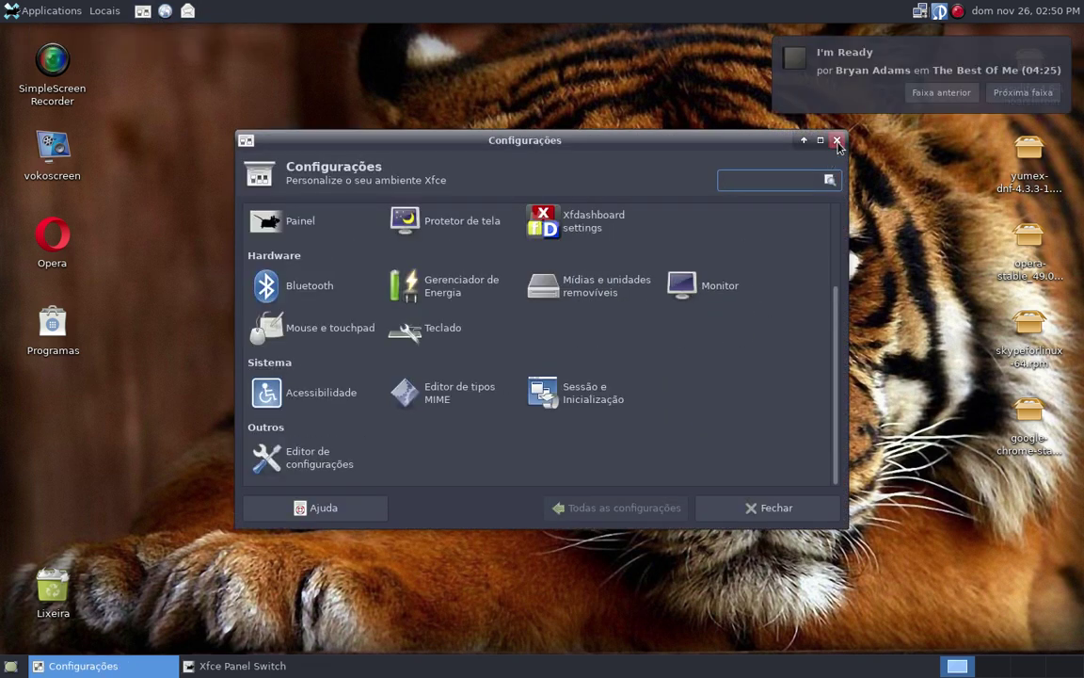
key("alt+F4")
Step: Examine the Locais and Applications menus of the GNOME 2 layout, then close them
left_click(66, 17)
left_click(84, 13)
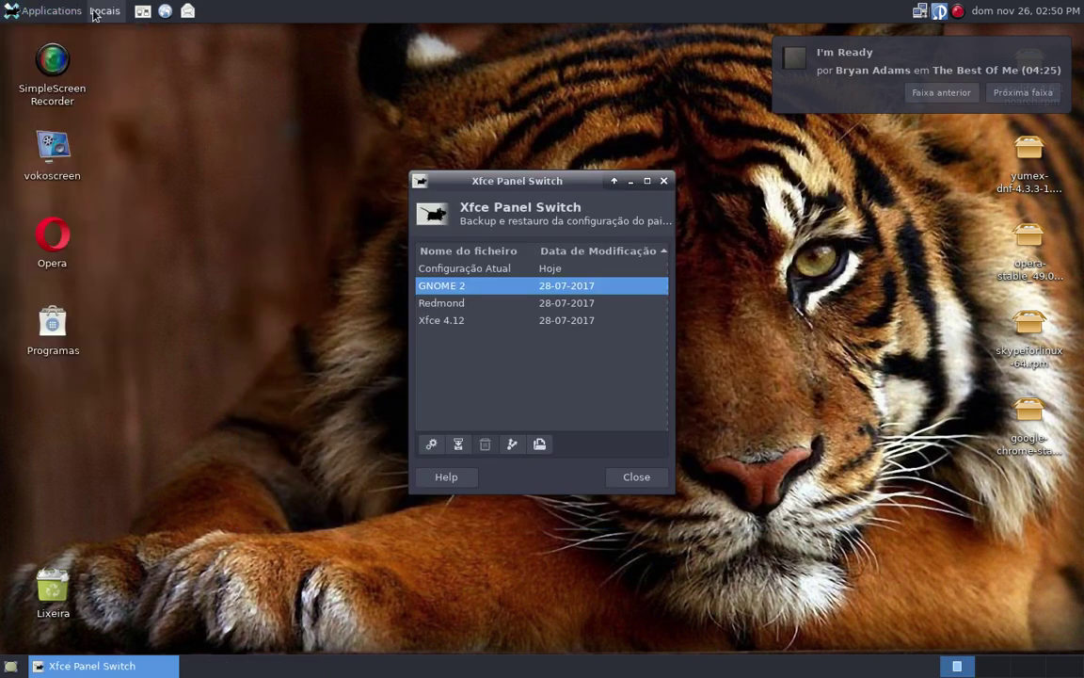
left_click(94, 12)
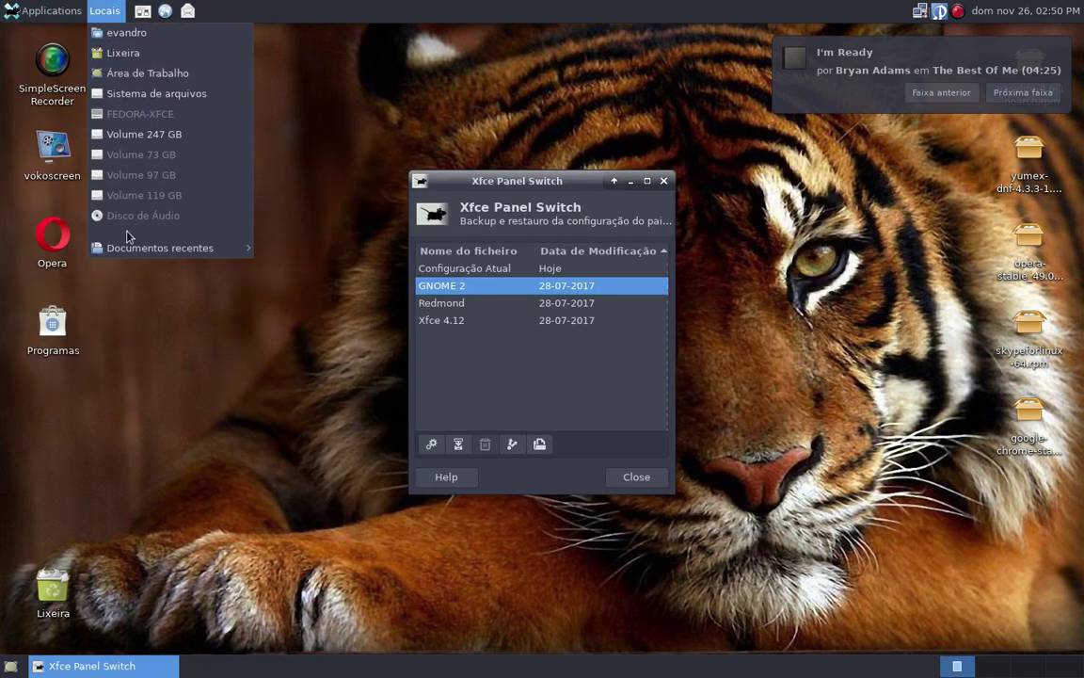
left_click(53, 17)
left_click(53, 16)
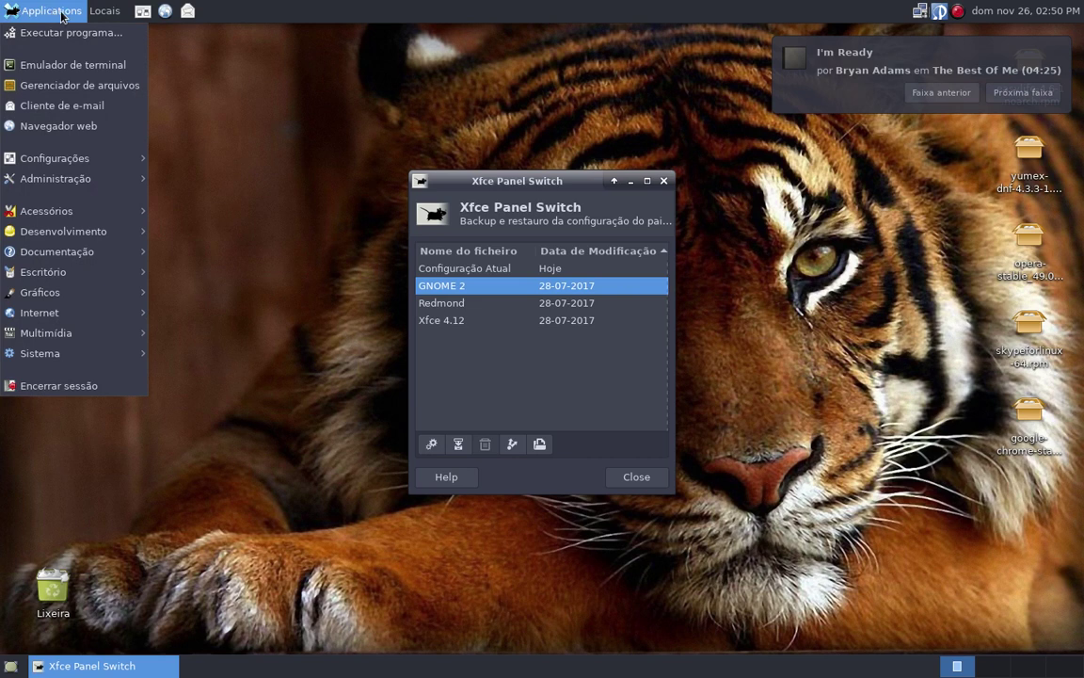
left_click(58, 14)
left_click(39, 10)
left_click(39, 8)
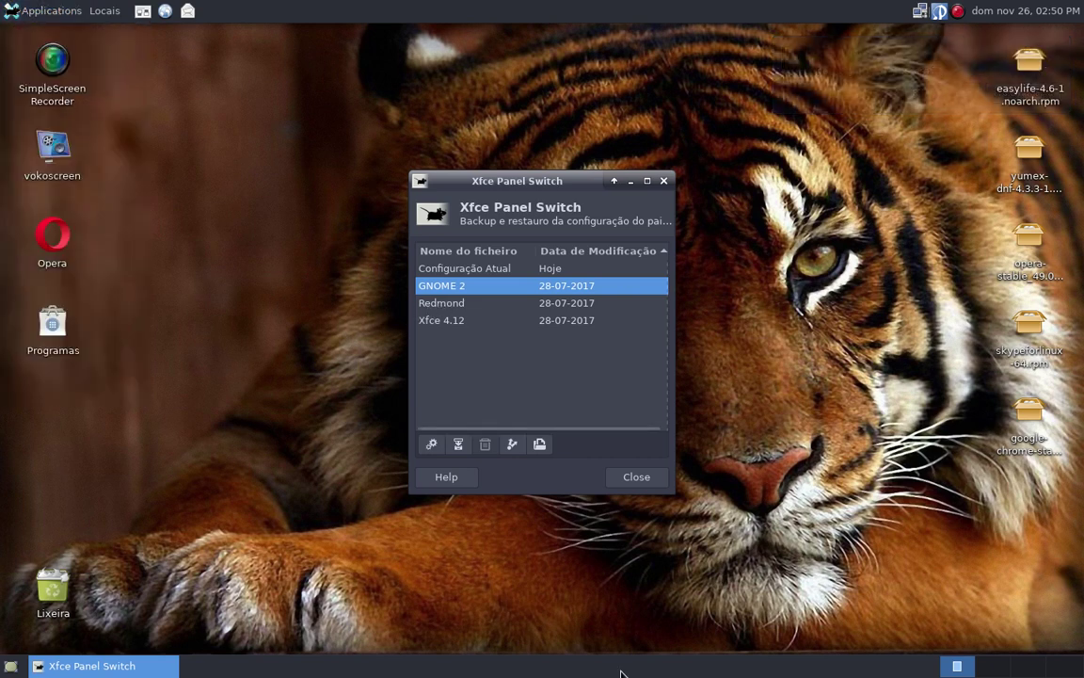
Step: Try the workspace switcher, and minimize and restore the Xfce Panel Switch window from the window list
scroll(951, 670, "up", 1)
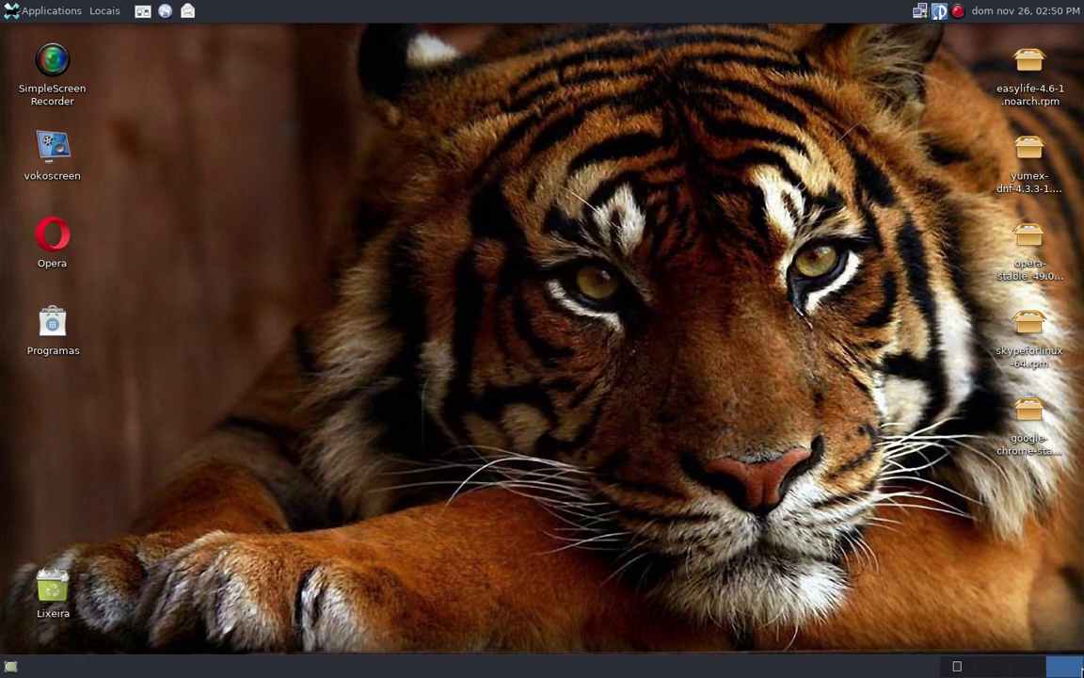
left_click(957, 671)
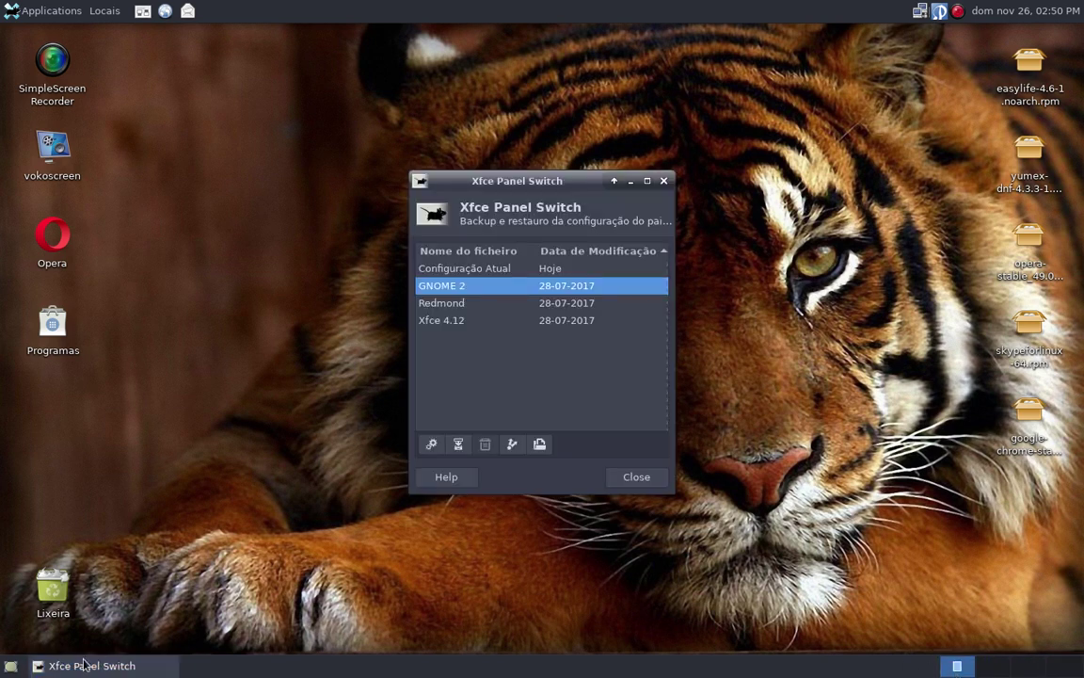
left_click(118, 668)
left_click(123, 674)
left_click(111, 673)
left_click(95, 671)
left_click(108, 669)
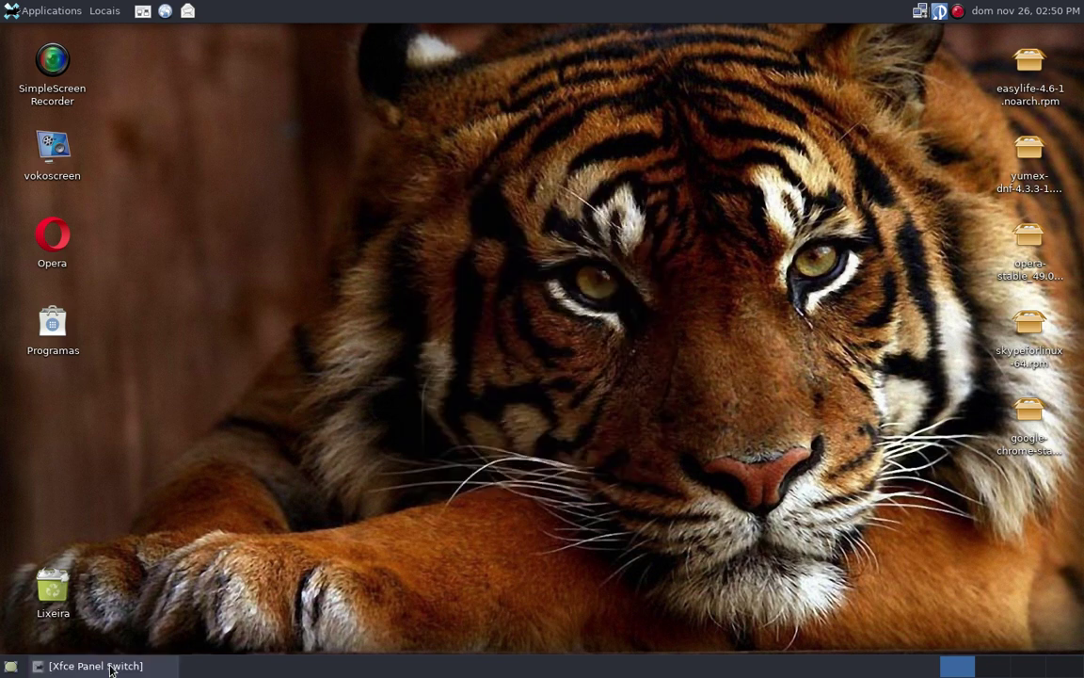
left_click(30, 670)
left_click(28, 672)
left_click(94, 670)
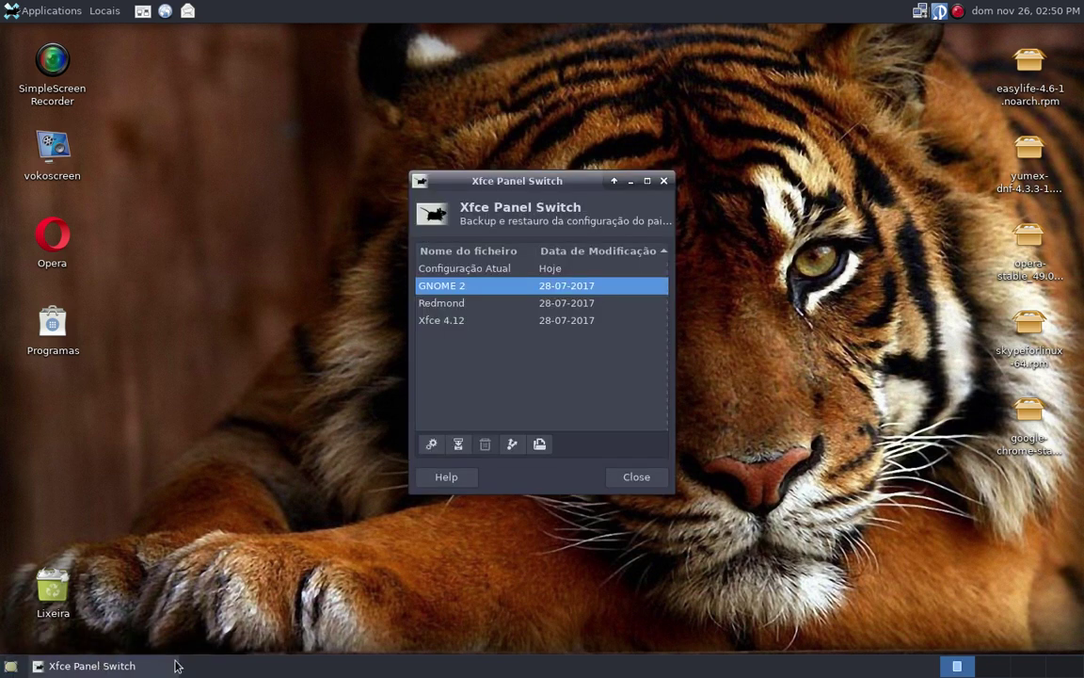
Step: Apply the Redmond panel layout and look at its clock area and Start menu
left_click(453, 302)
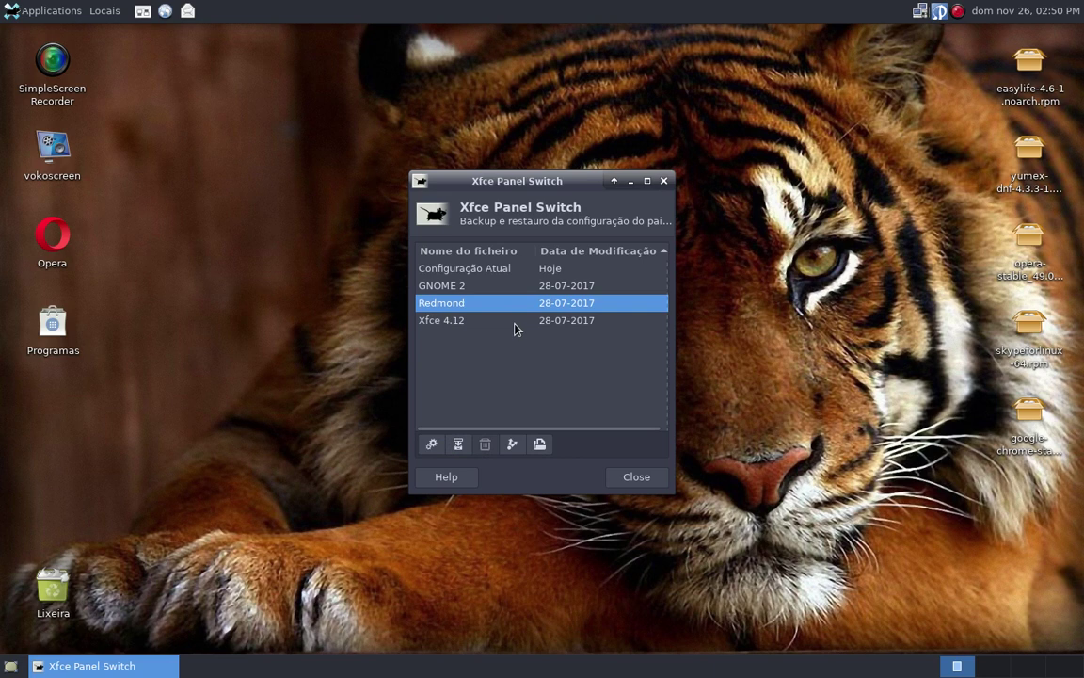
left_click(428, 446)
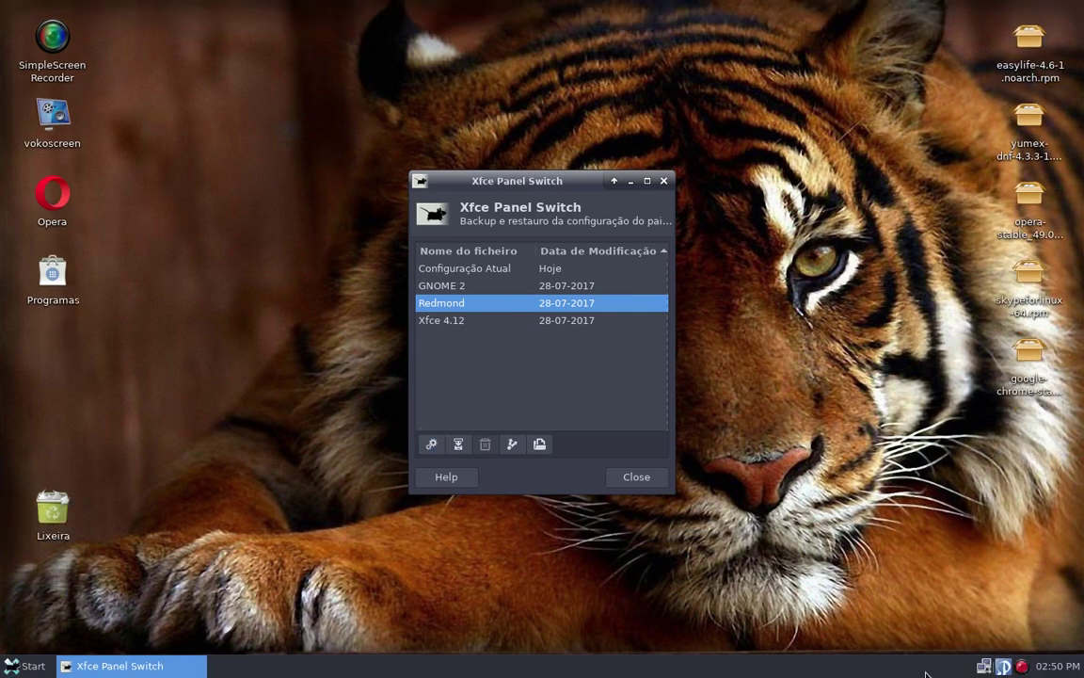
left_click(1078, 670)
left_click(1079, 671)
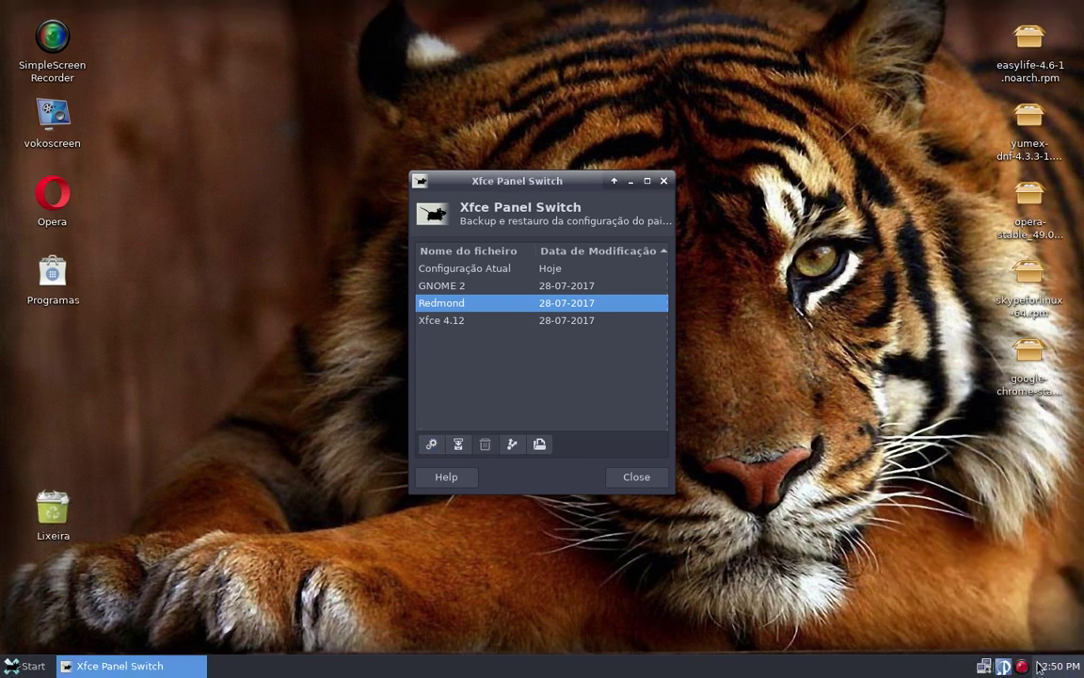
left_click(14, 668)
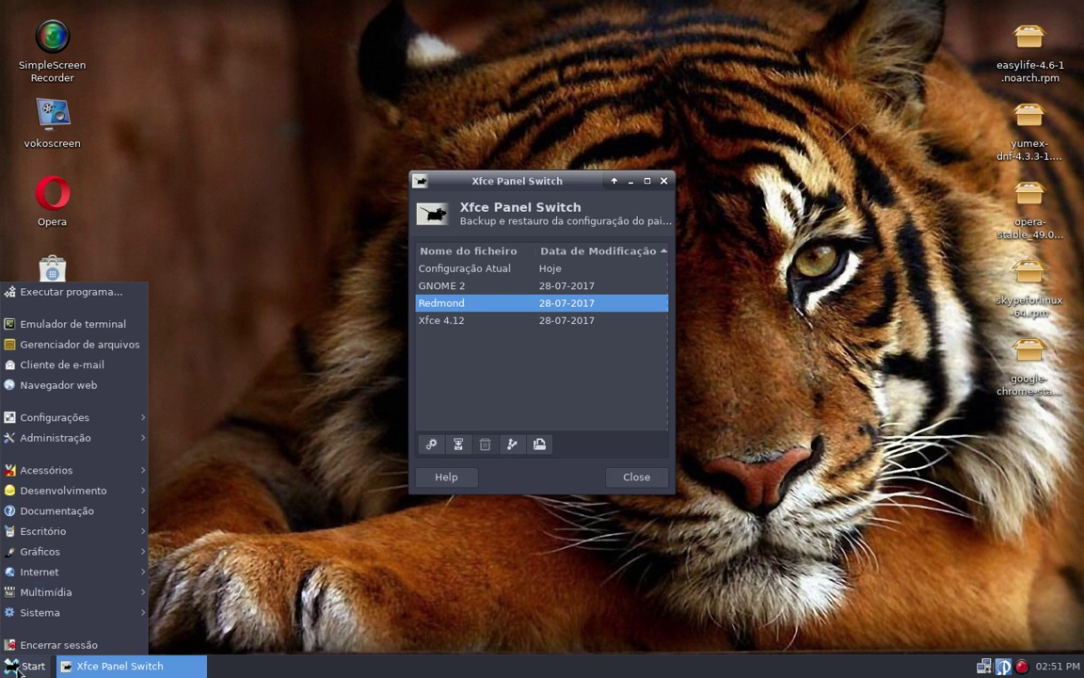
left_click(441, 353)
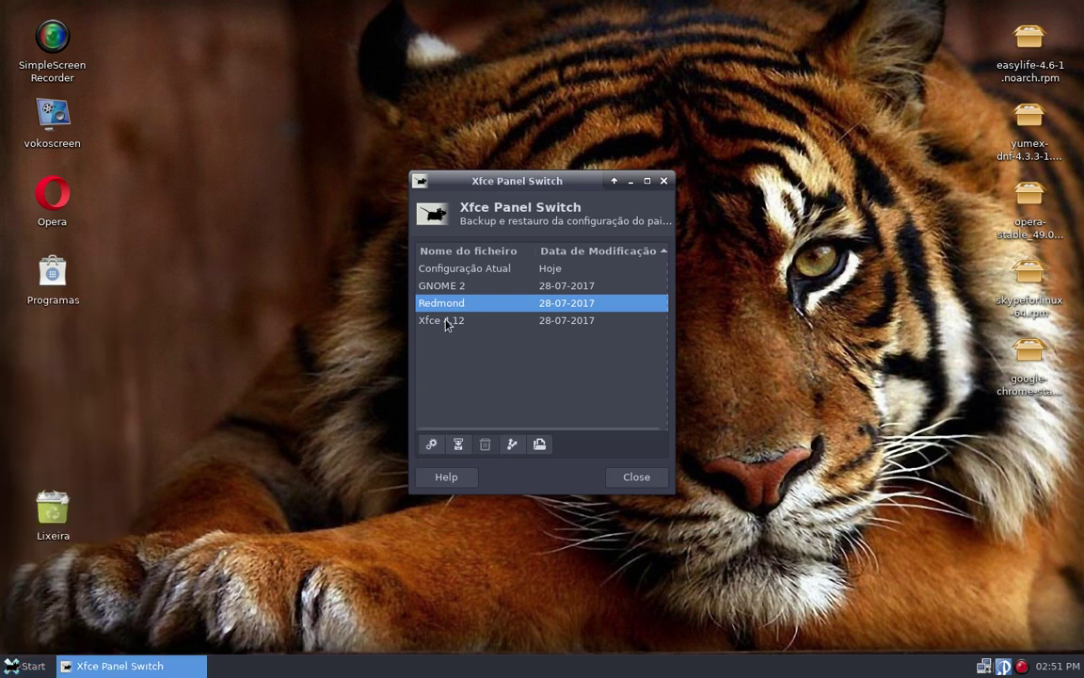
Step: Apply the Xfce 4.12 panel layout and close the Xfce Panel Switch window
left_click(448, 319)
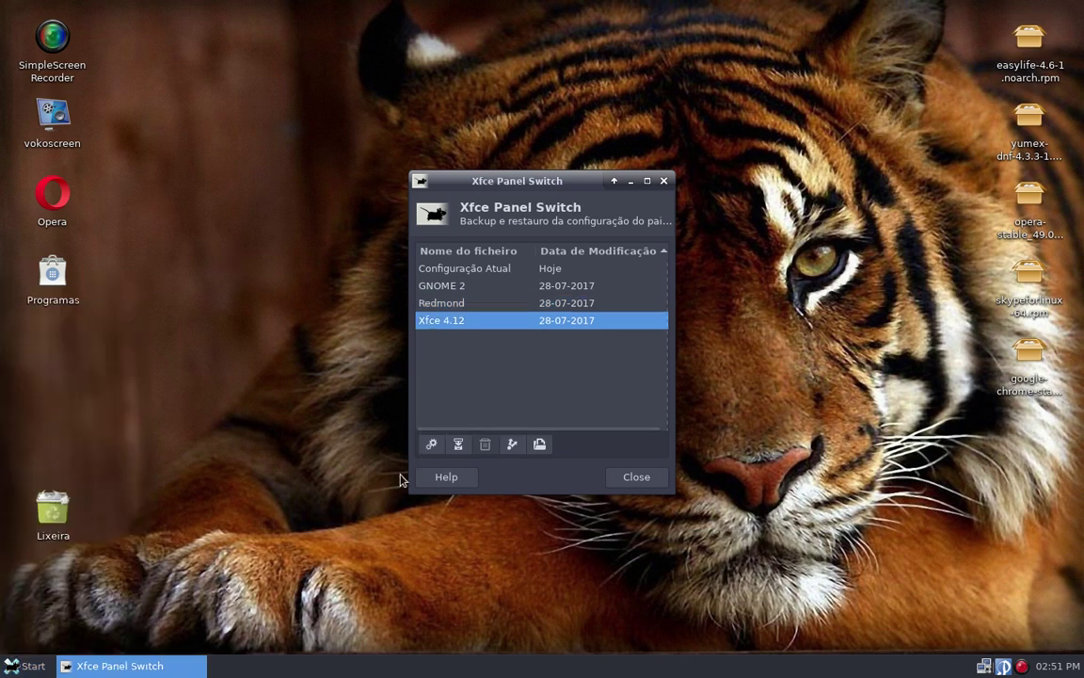
left_click(431, 443)
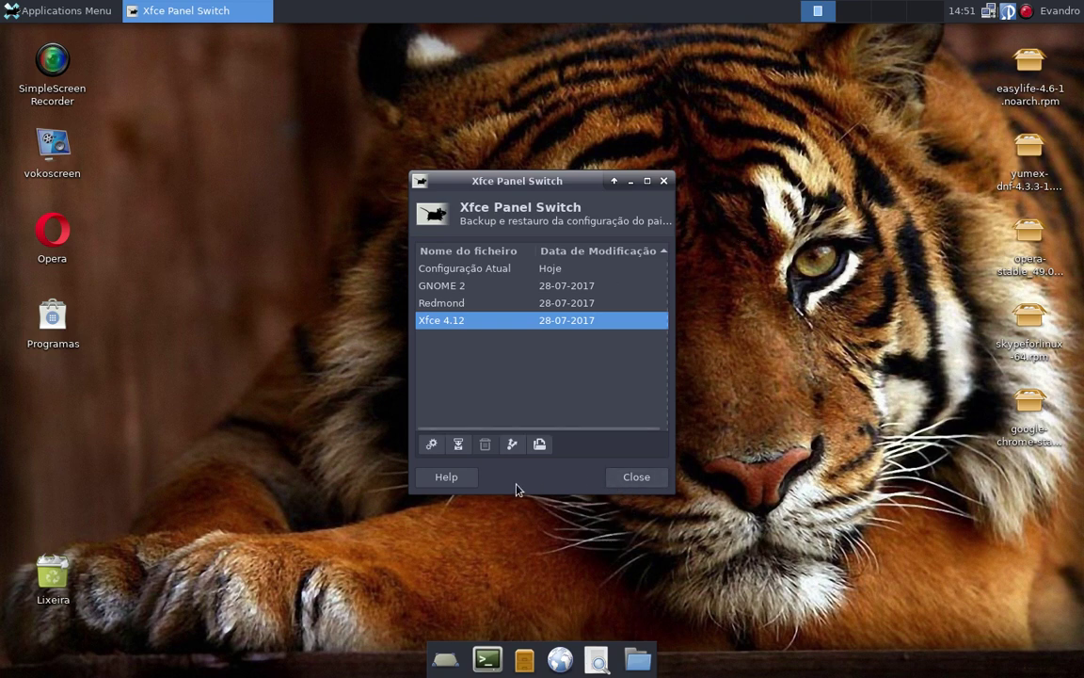
left_click(637, 477)
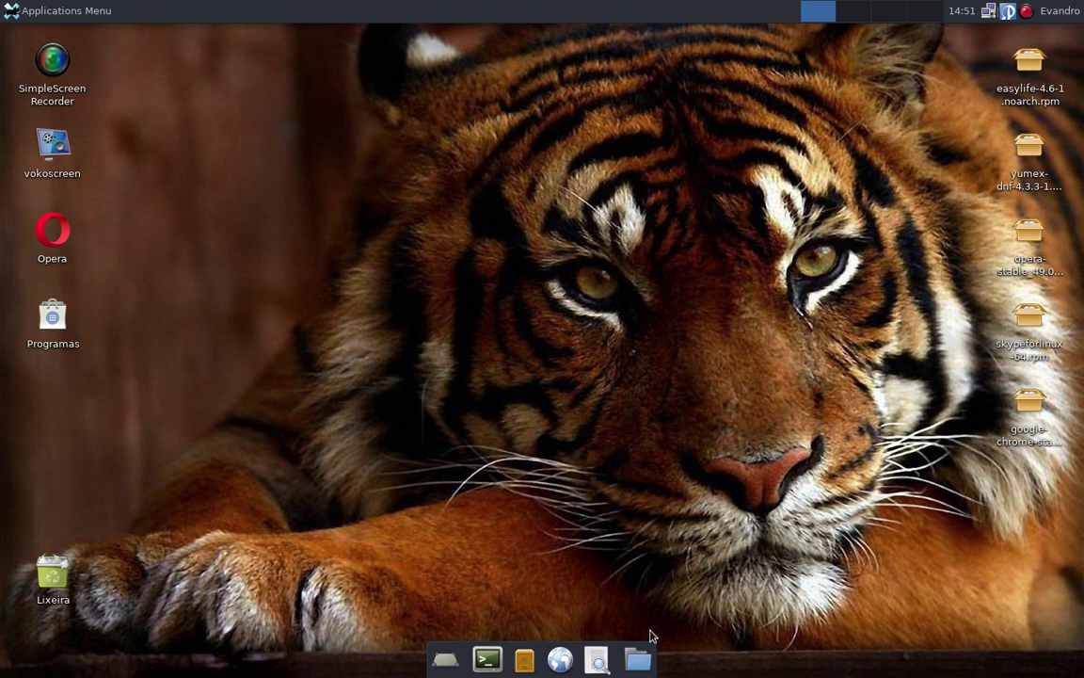
Step: Add the SimpleScreenRecorder desktop shortcut to the dock panel as a new launcher
left_click_drag(43, 67, 153, 102)
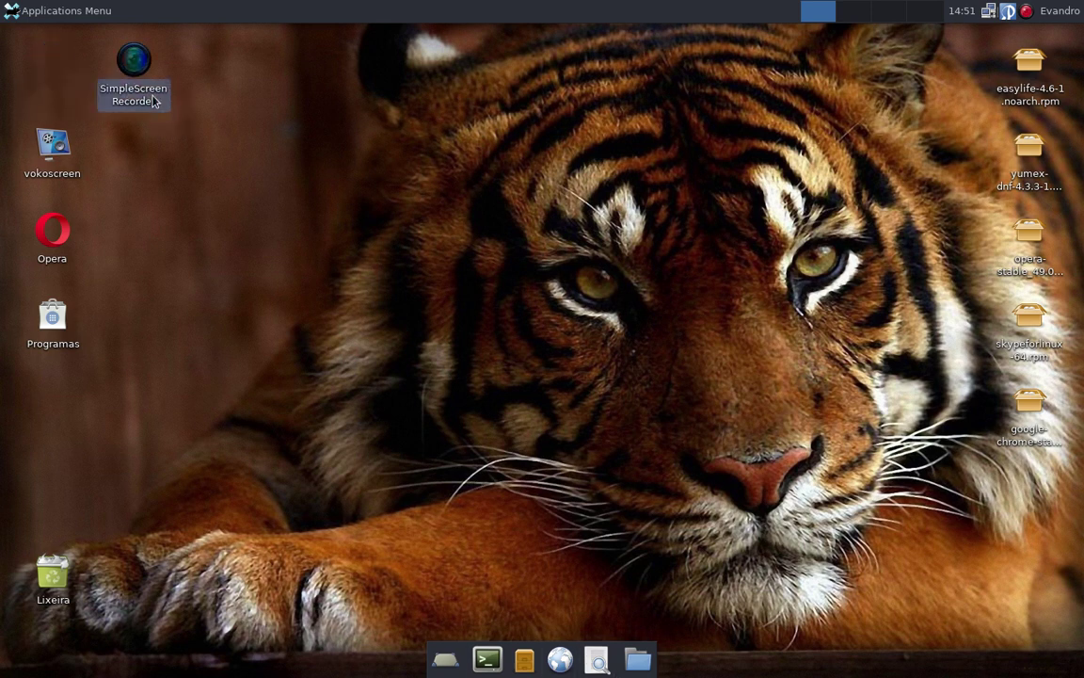
mouse_move(120, 56)
left_mouse_down()
mouse_move(225, 276)
mouse_move(629, 656)
left_mouse_up()
left_click(627, 405)
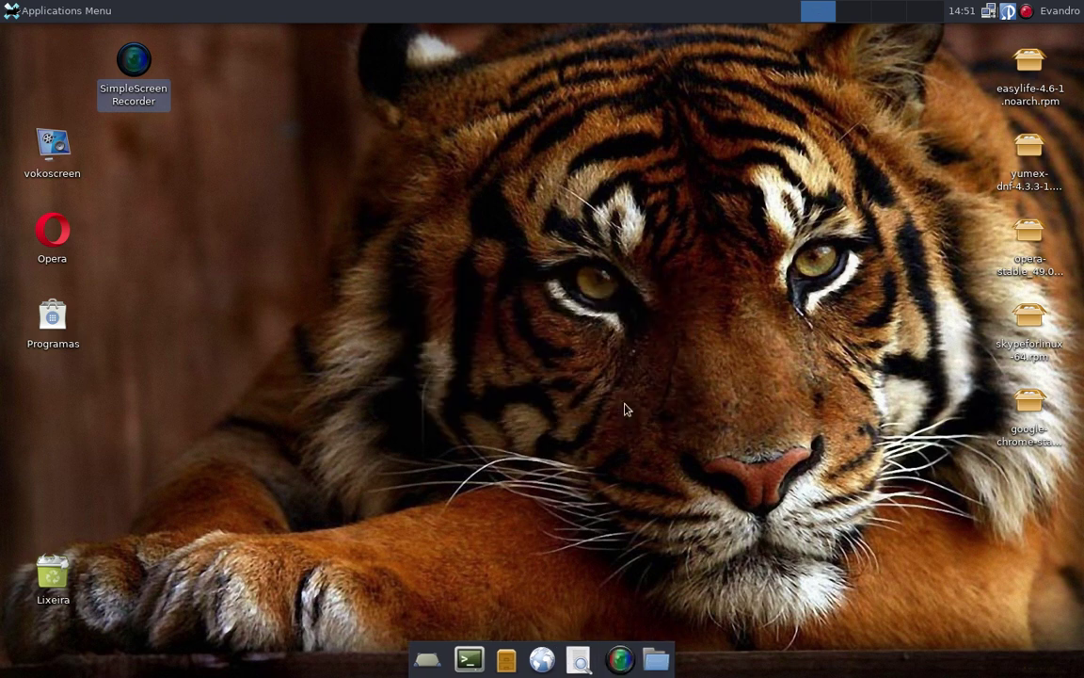
Step: Add the vokoscreen and Opera desktop shortcuts to the dock panel as new launchers
left_click_drag(66, 146, 621, 657)
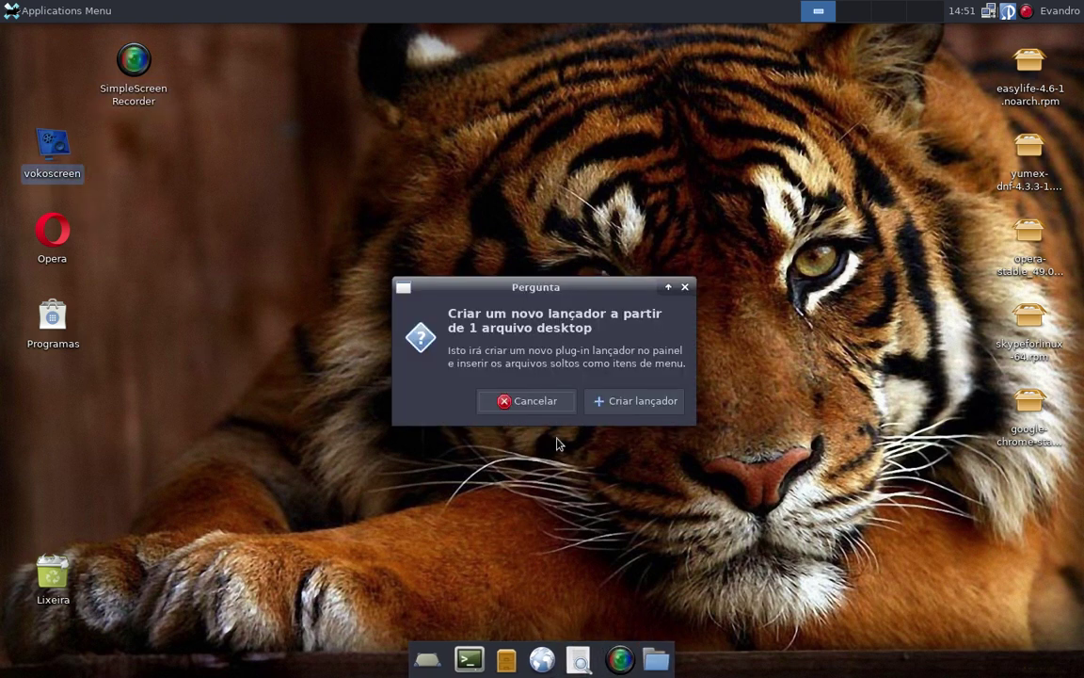
left_click(617, 405)
left_click_drag(53, 230, 654, 646)
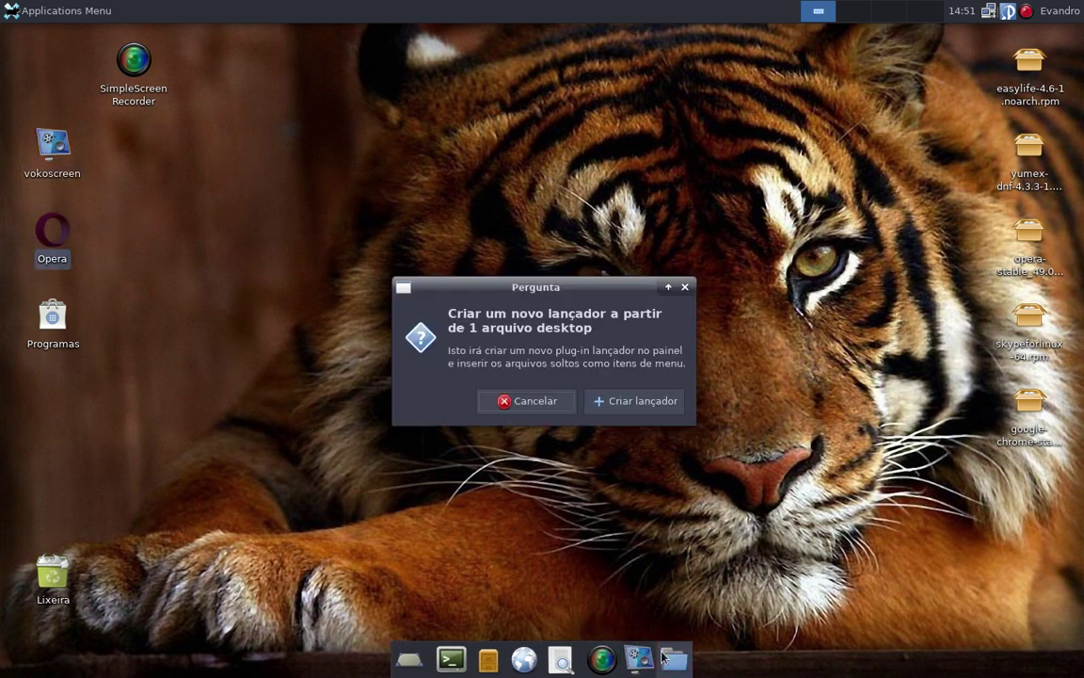
left_click(618, 405)
Step: Add the Programas desktop shortcut to the dock panel as a new launcher, dismissing the keyring unlock request
left_click(53, 302)
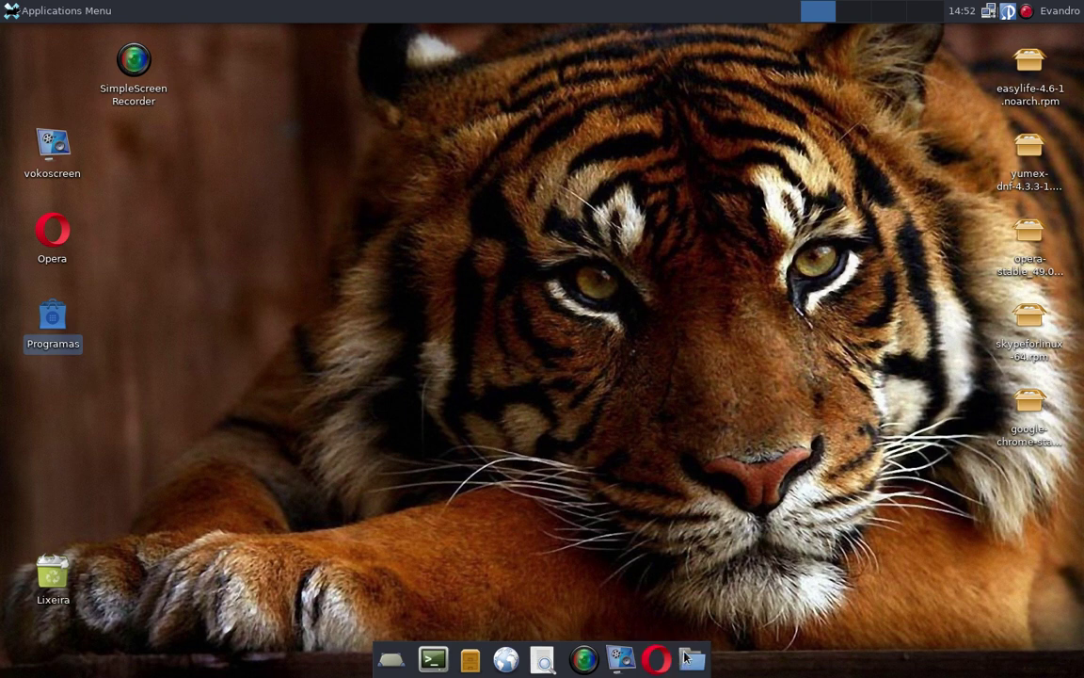
left_click_drag(53, 318, 684, 654)
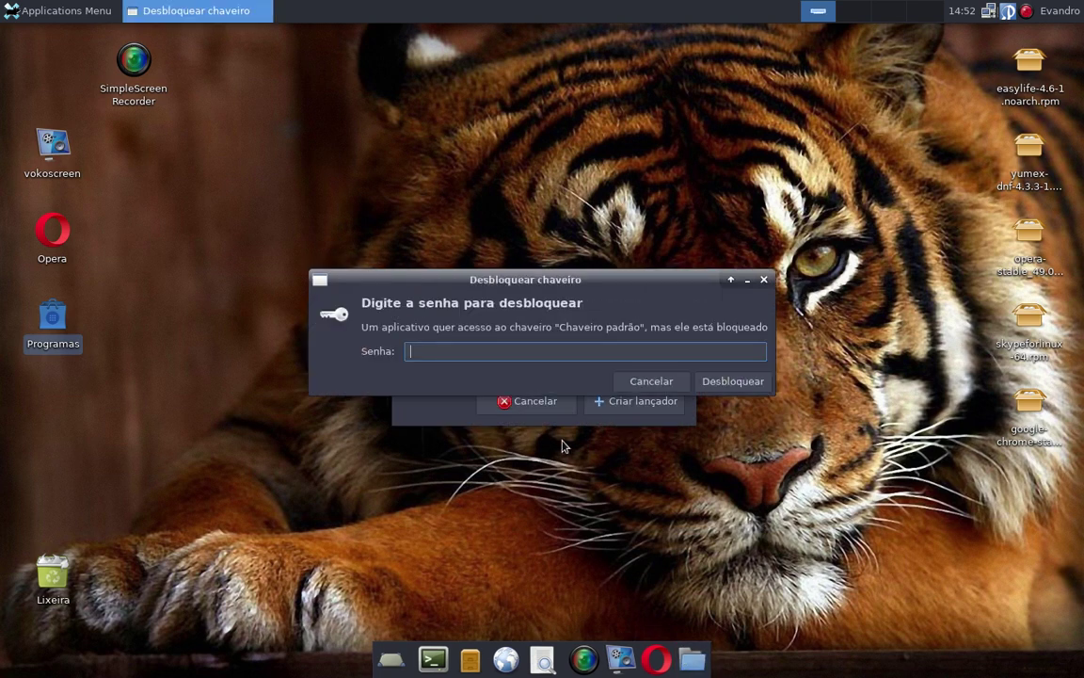
left_click(662, 384)
left_click(644, 402)
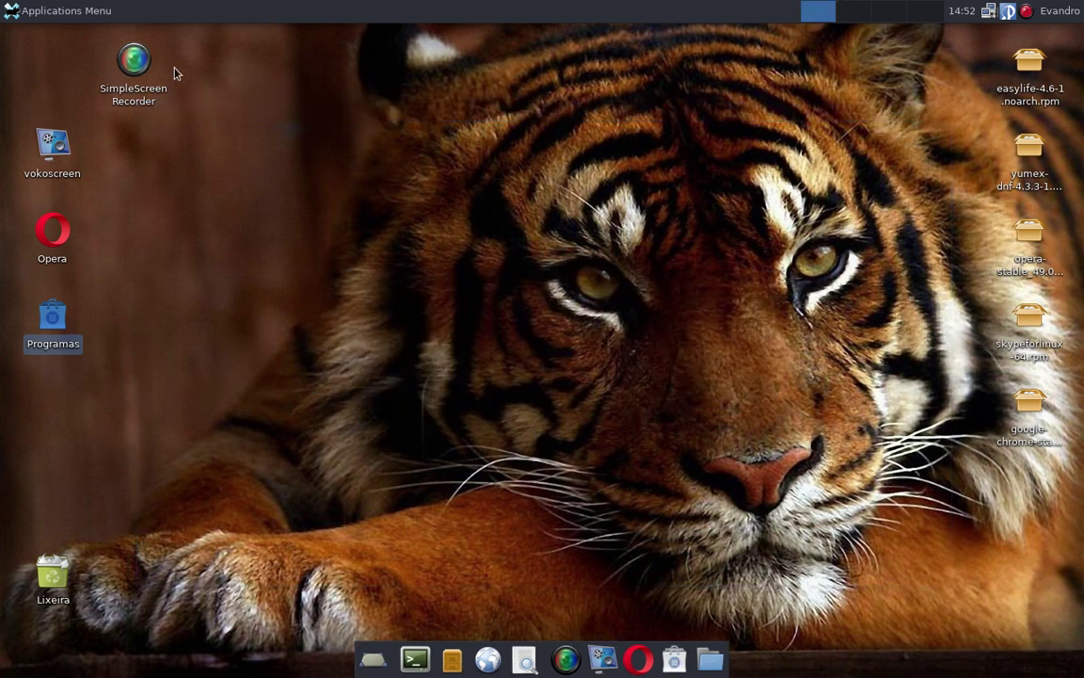
Step: Move the SimpleScreenRecorder, vokoscreen, Opera and Programas desktop shortcuts to the trash
left_click_drag(222, 38, 46, 337)
right_click(51, 321)
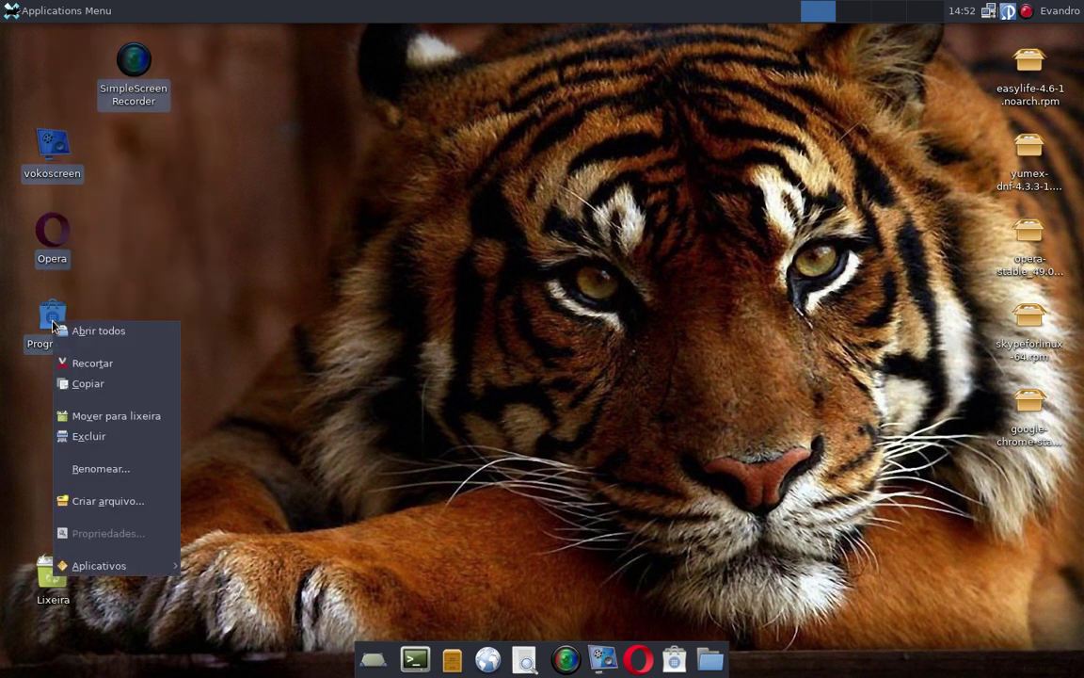
left_click(155, 416)
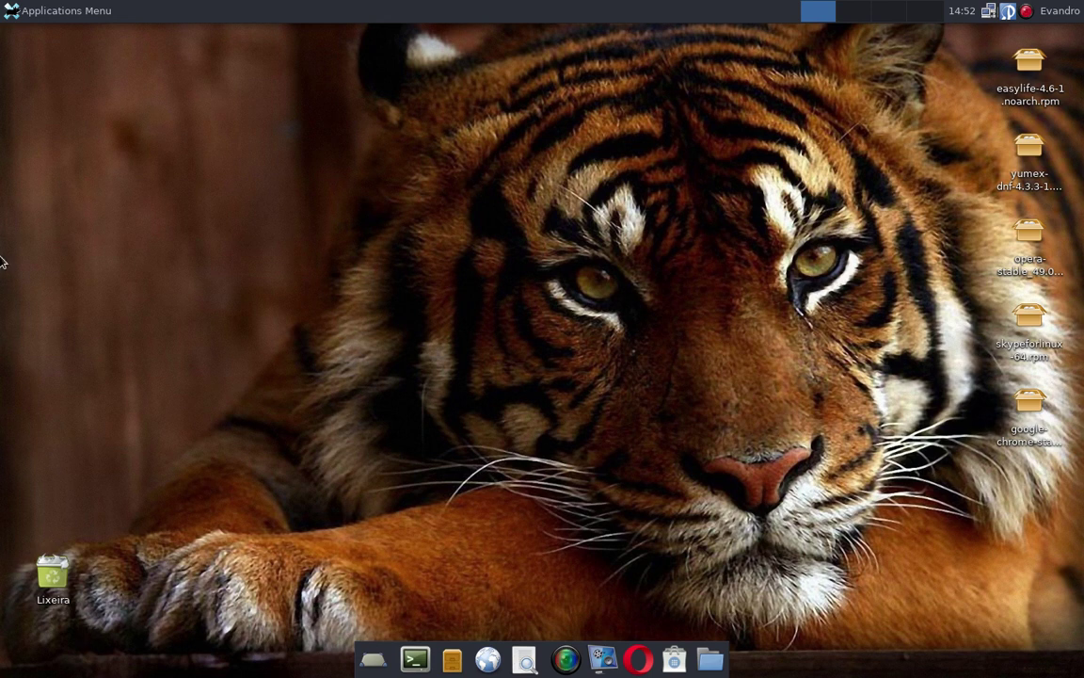
Step: Open the application finder with the run-program entry of the applications menu, and close it without launching anything
left_click(42, 8)
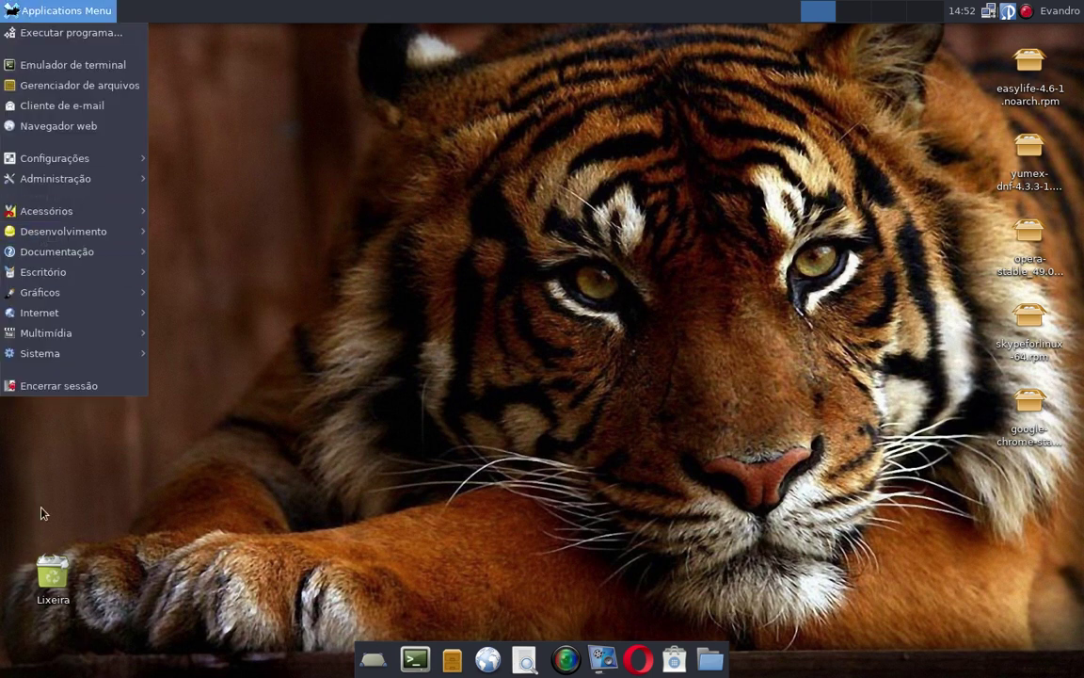
left_click(61, 38)
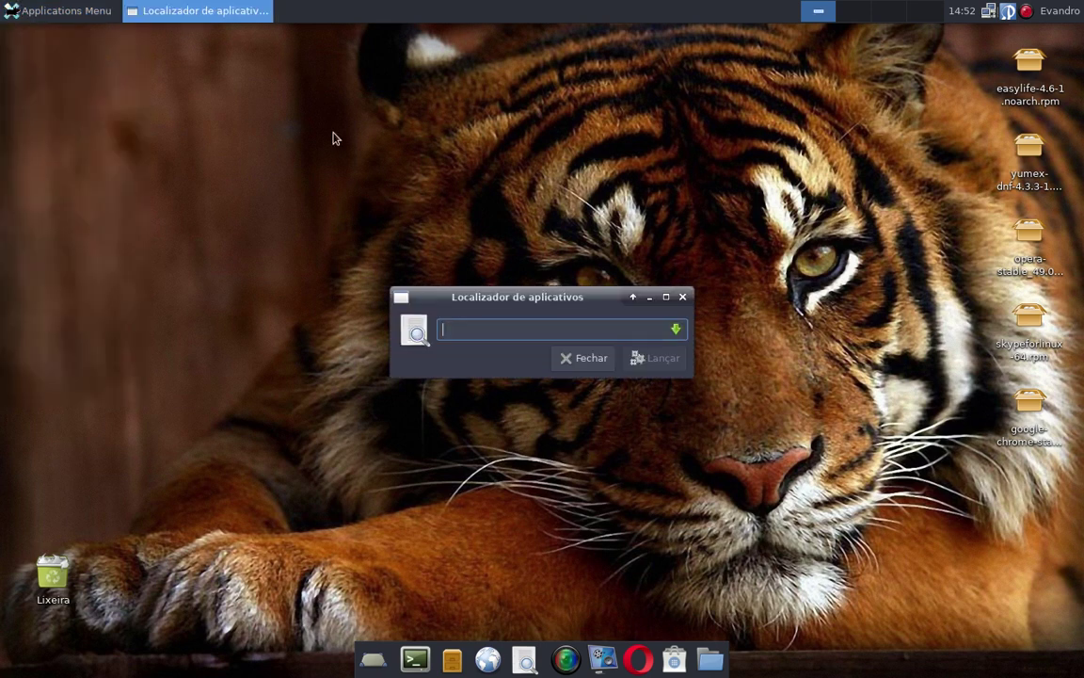
left_click(684, 299)
Step: Open the file manager from the applications menu, view the home folder maximized and minimize the window
left_click(46, 16)
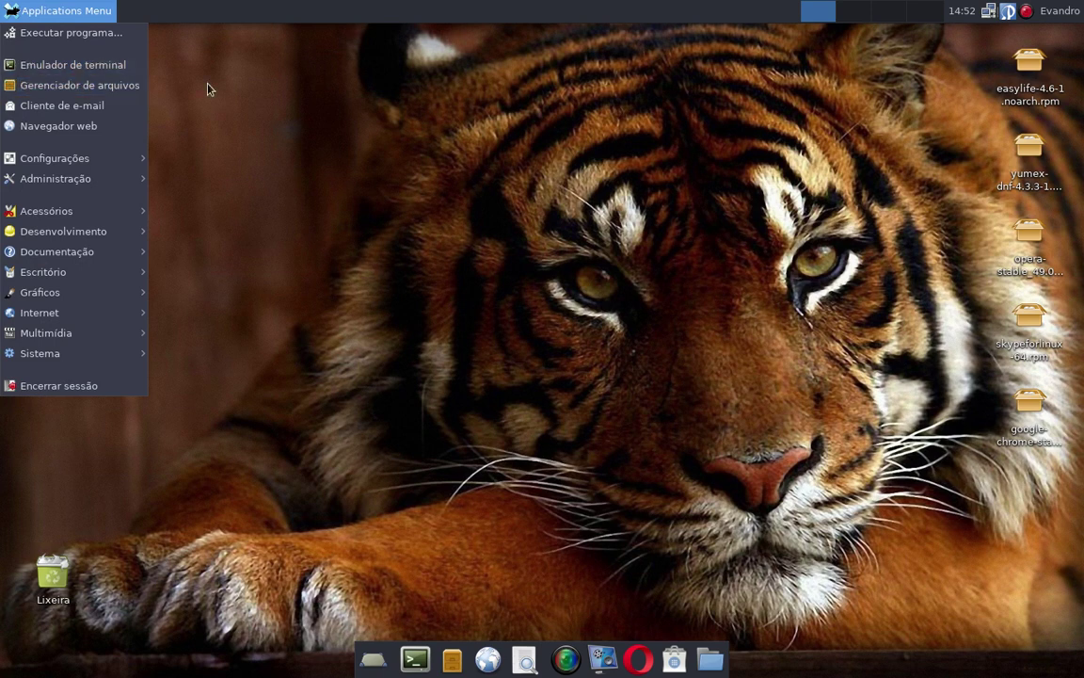
left_click(59, 83)
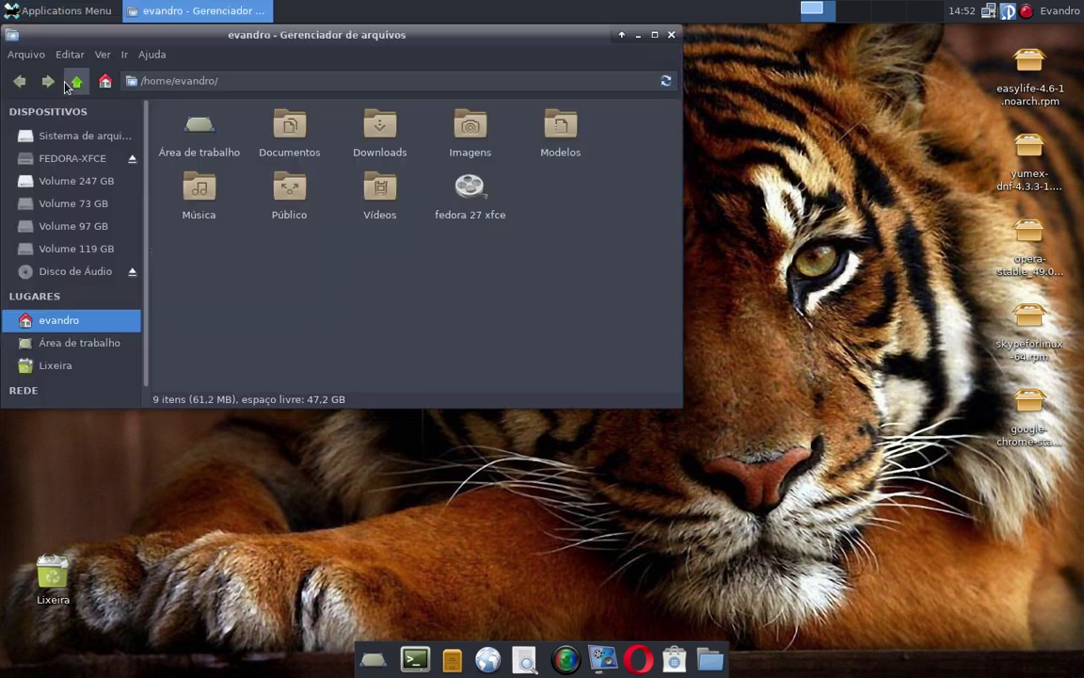
left_click_drag(460, 38, 609, 72)
left_click(801, 68)
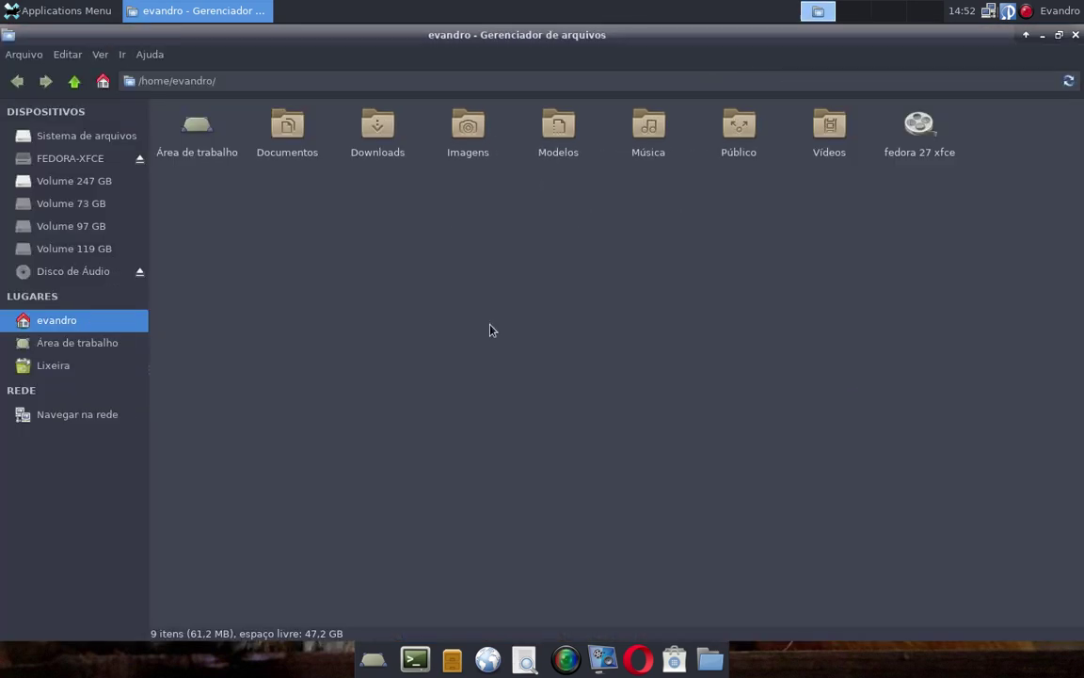
left_click(1042, 35)
Step: Open a second file manager window from its dock launcher and close that window
left_click(56, 10)
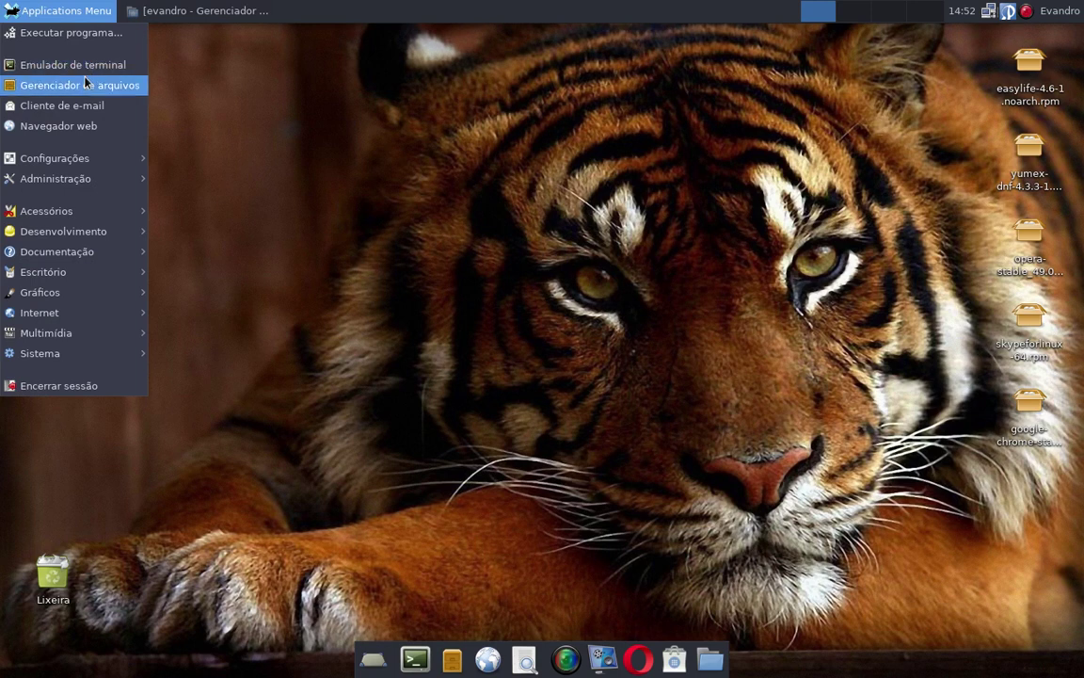
left_click(330, 197)
left_click(452, 659)
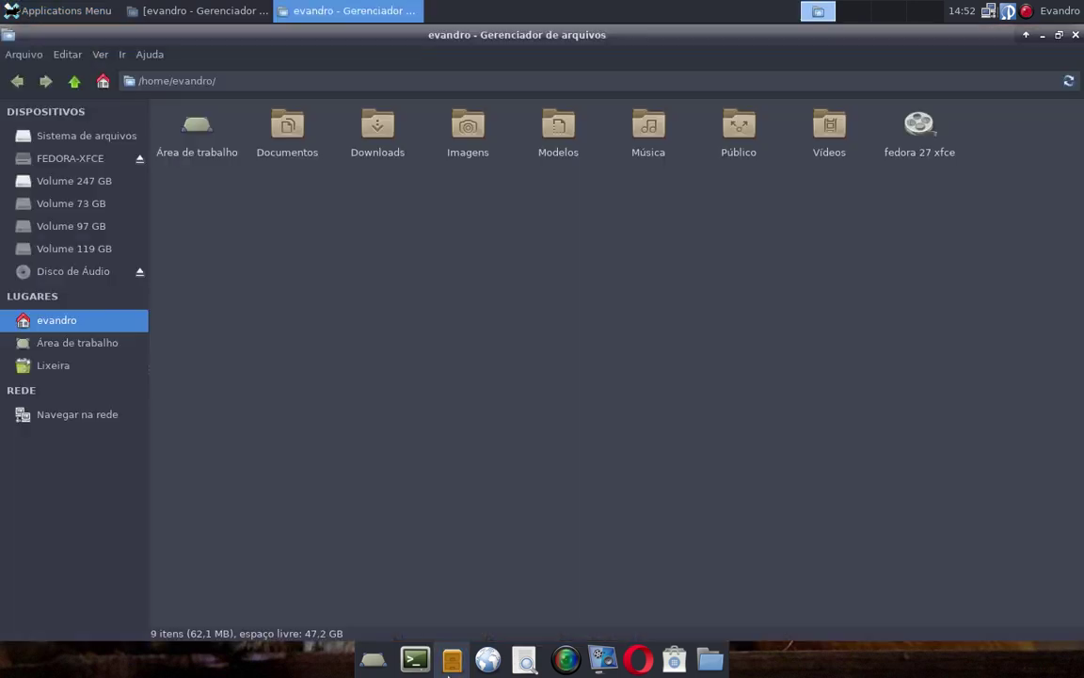
left_click(1074, 36)
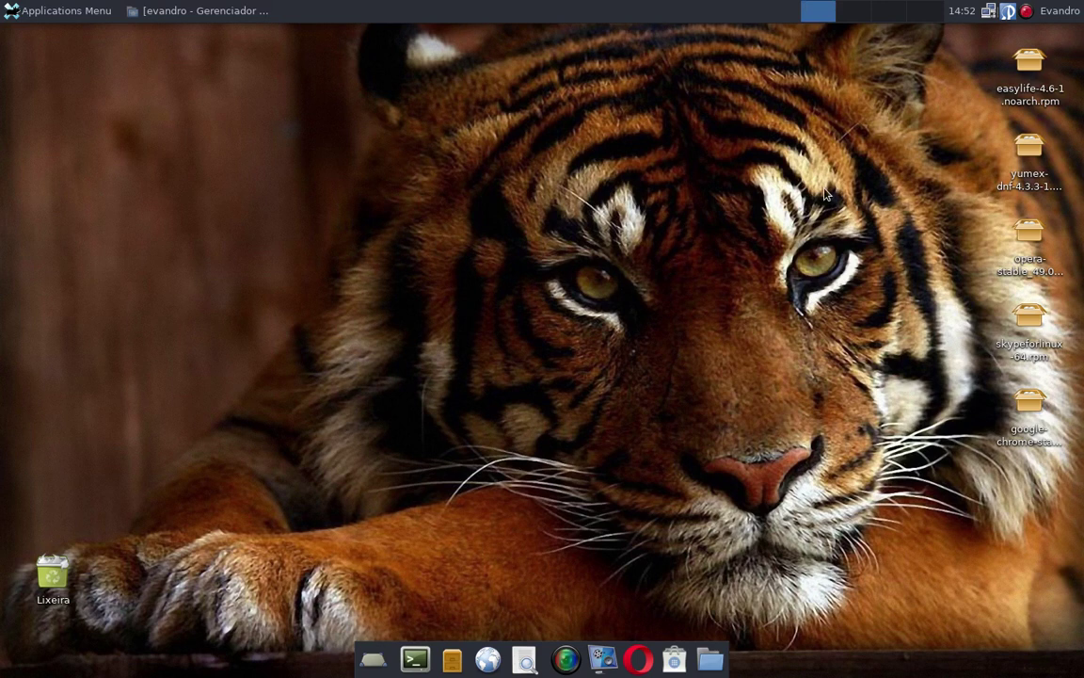
Step: Open the Vídeos folder in a terminal through the dock's folder launcher and close the terminal
left_click(711, 659)
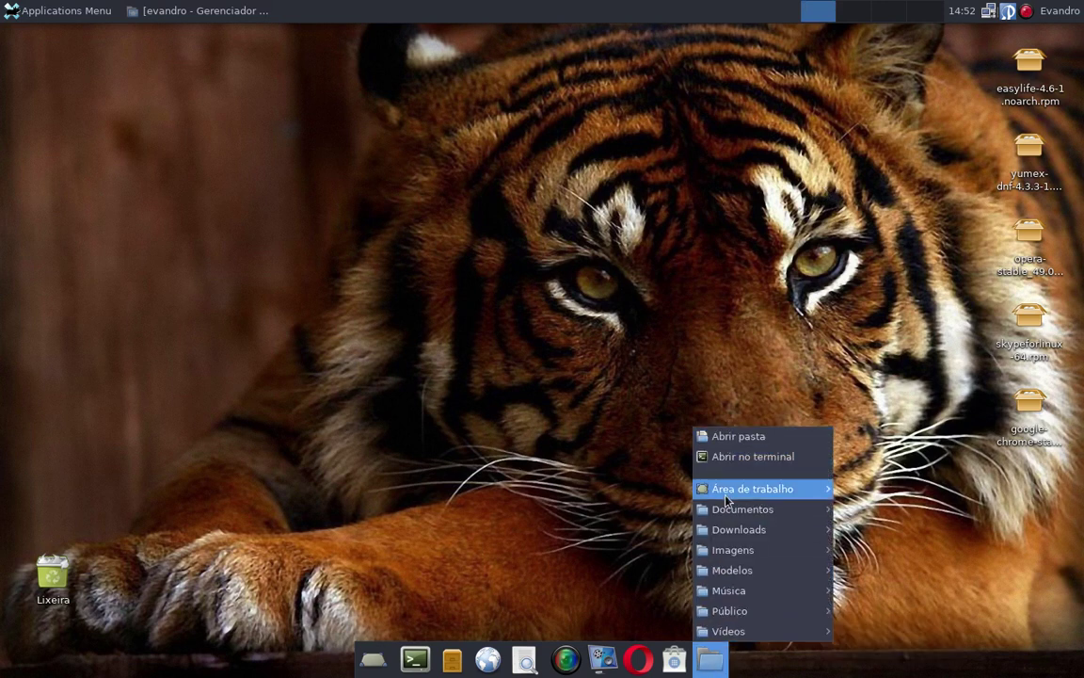
mouse_move(745, 637)
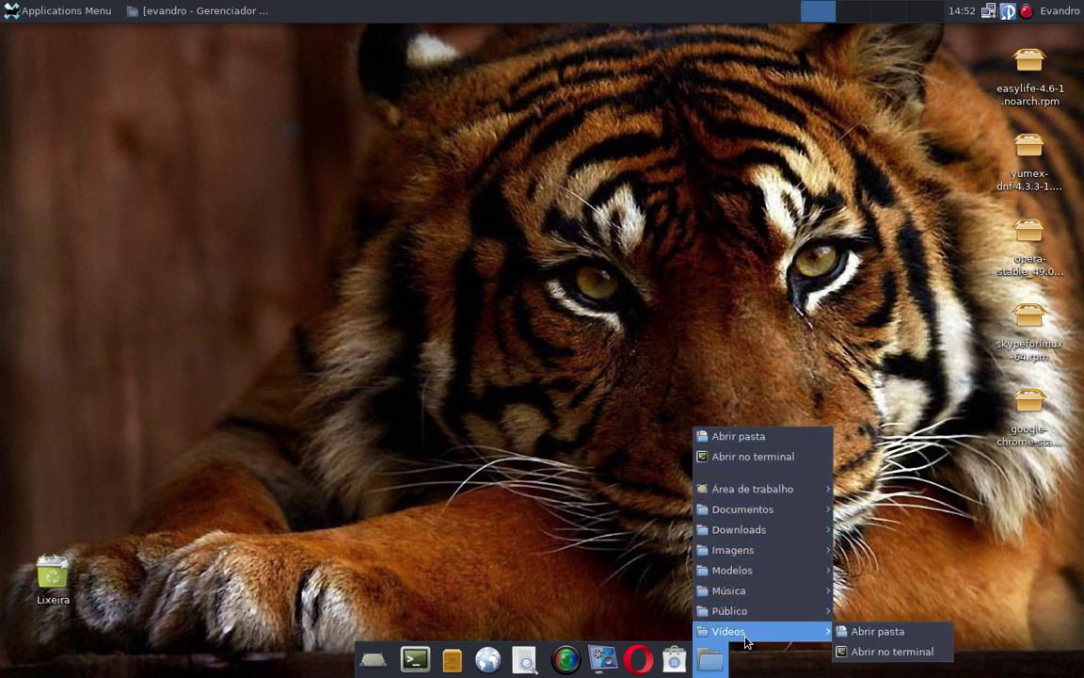
left_click(893, 652)
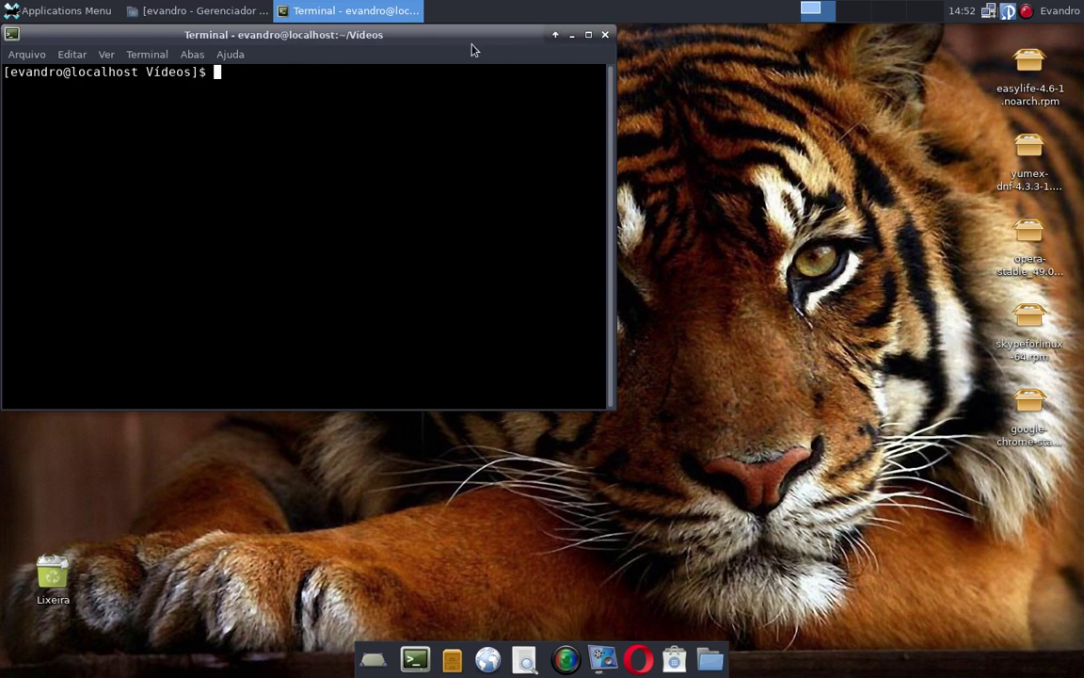
left_click(606, 34)
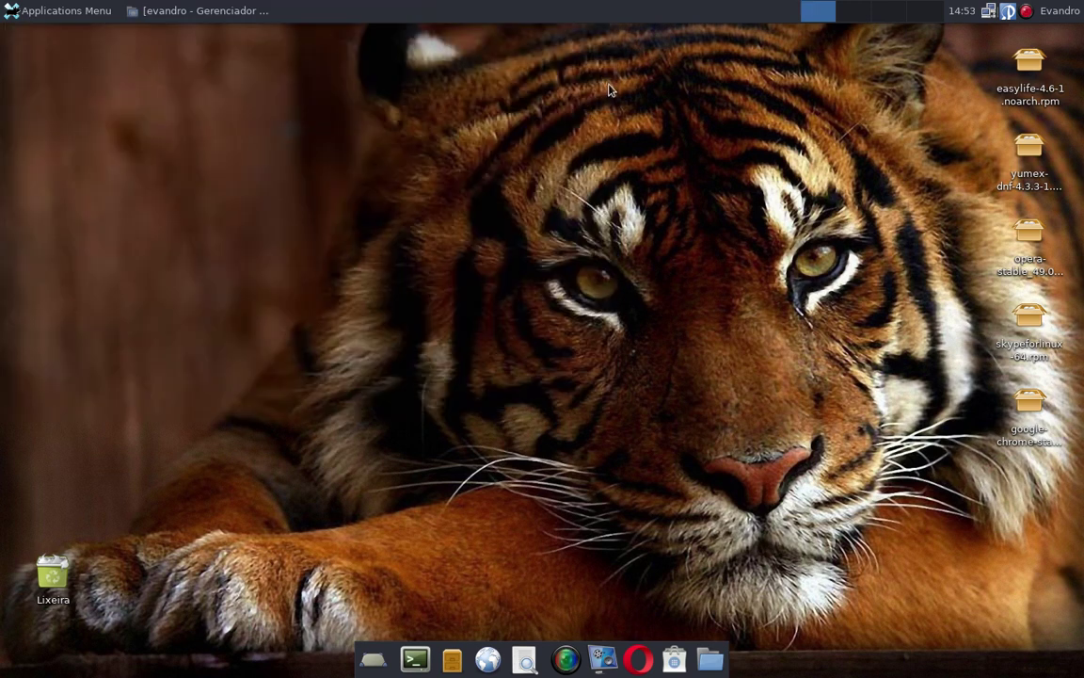
Step: Examine the folder entries and their open options in the dock's folder launcher, and dismiss the list
left_click(710, 661)
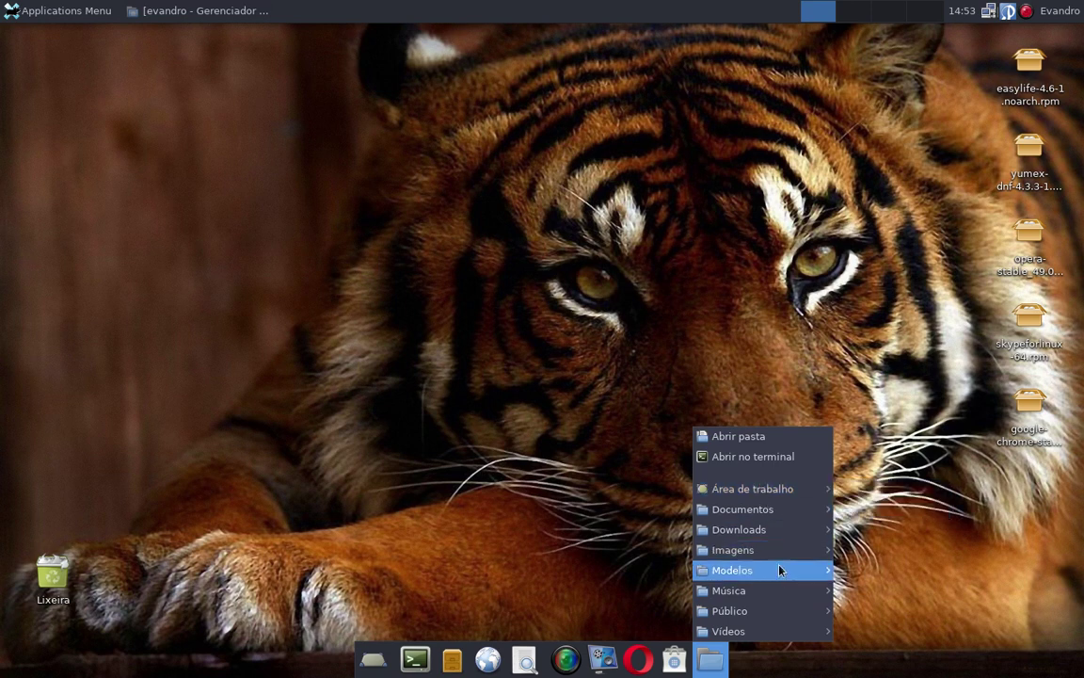
mouse_move(779, 570)
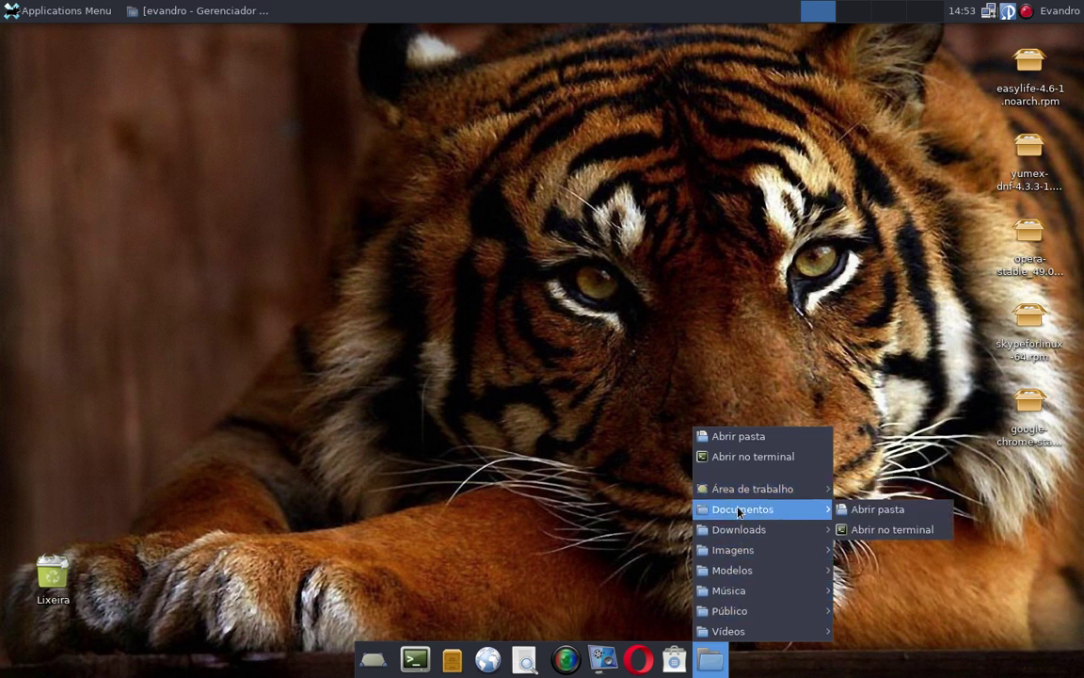
mouse_move(764, 609)
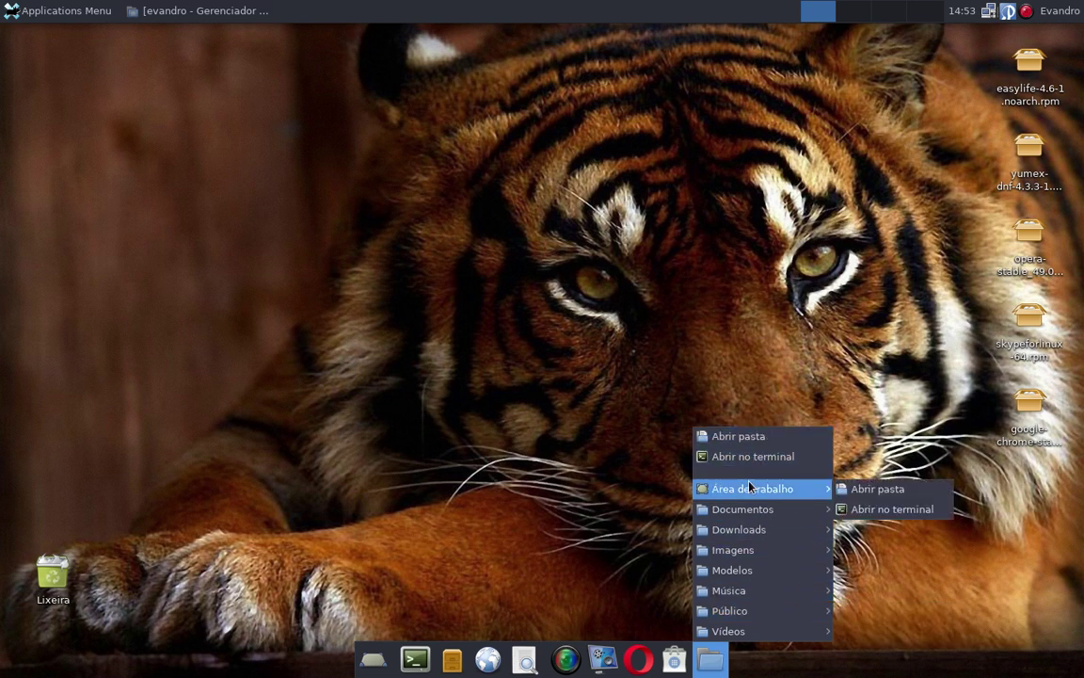
left_click(418, 396)
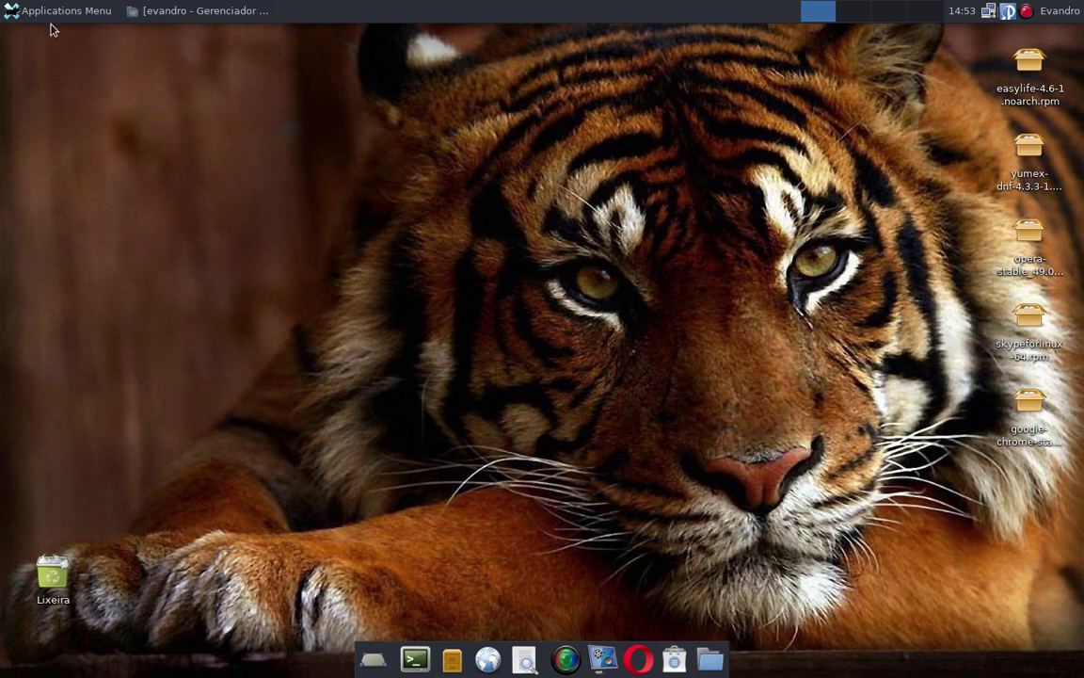
Step: Open the Xfce settings manager and look through its Pessoal, Hardware, Sistema and Outros categories
left_click(43, 14)
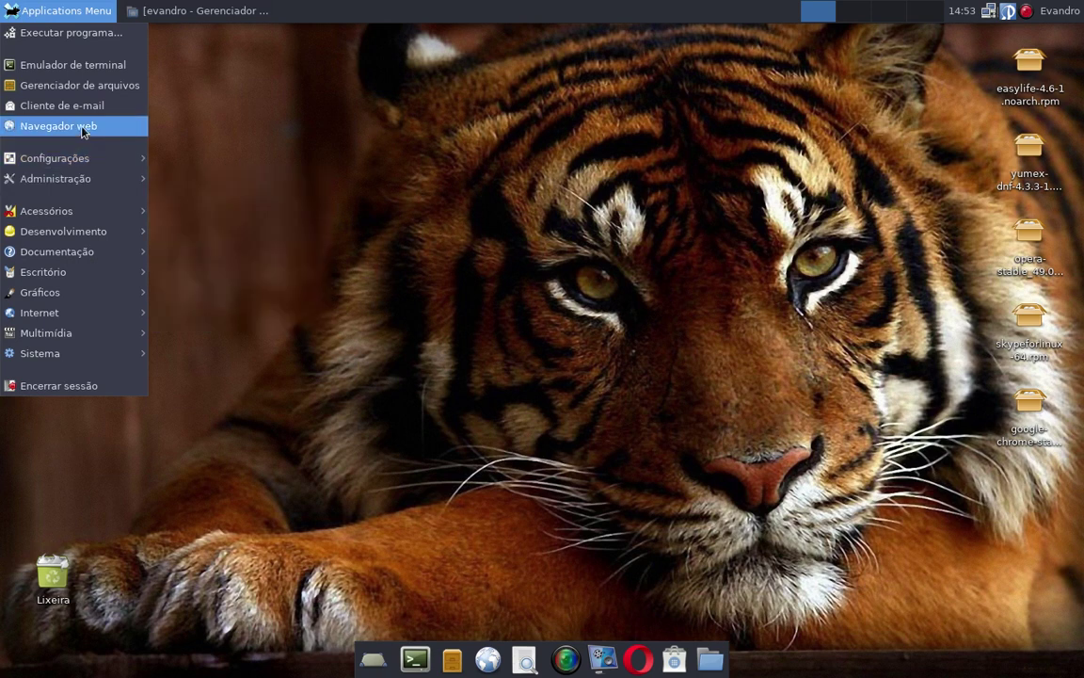
mouse_move(92, 158)
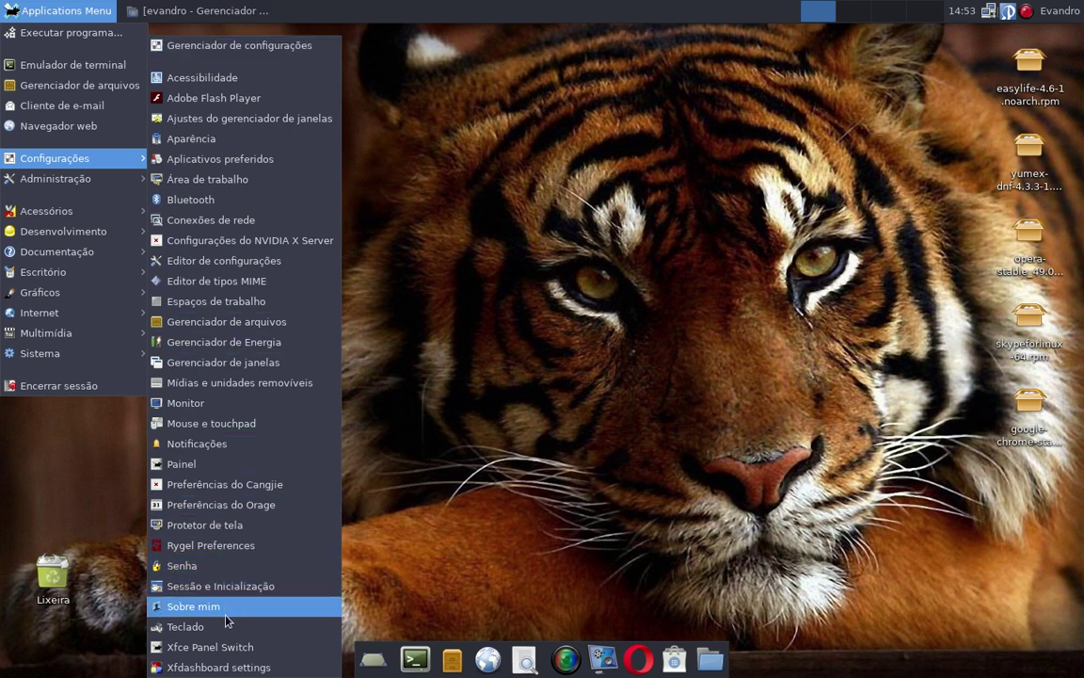
left_click(234, 54)
scroll(583, 351, "down", 3)
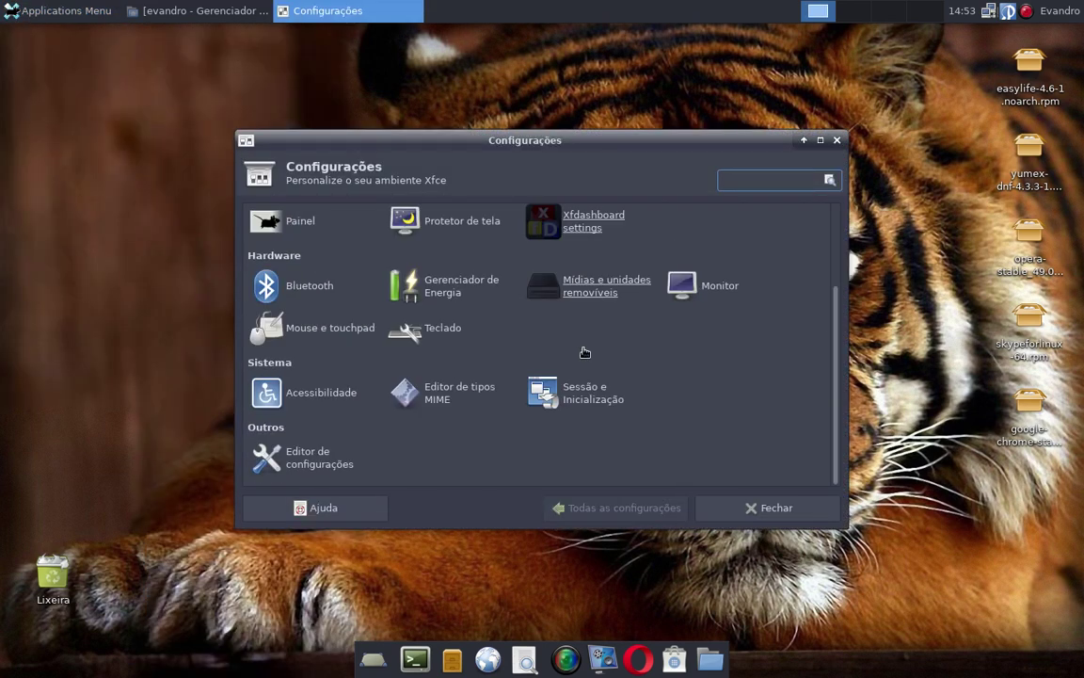
scroll(346, 420, "up", 3)
scroll(593, 395, "down", 3)
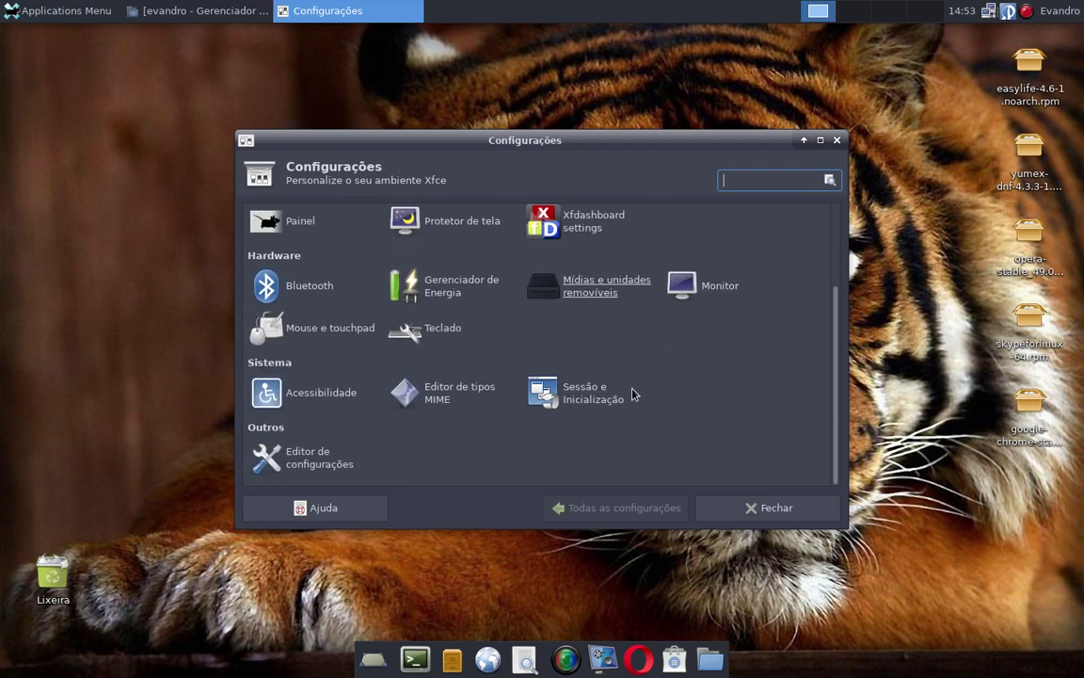
scroll(659, 393, "up", 3)
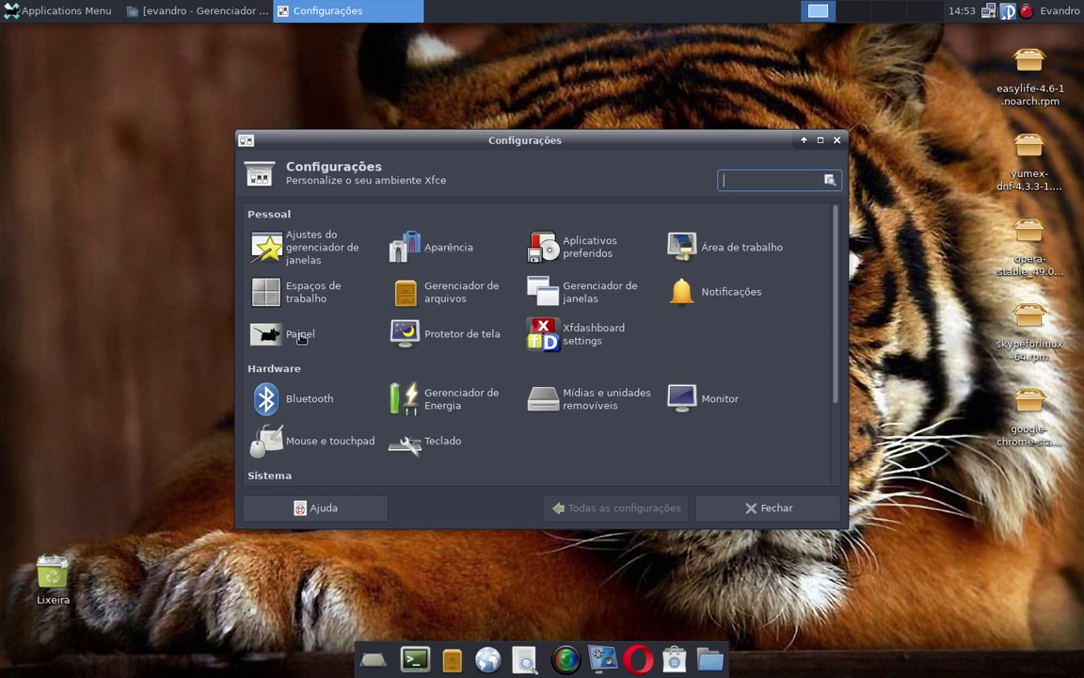
Step: Review the background, menu and icon options of the desktop settings, and return to the overview of all settings
left_click(725, 248)
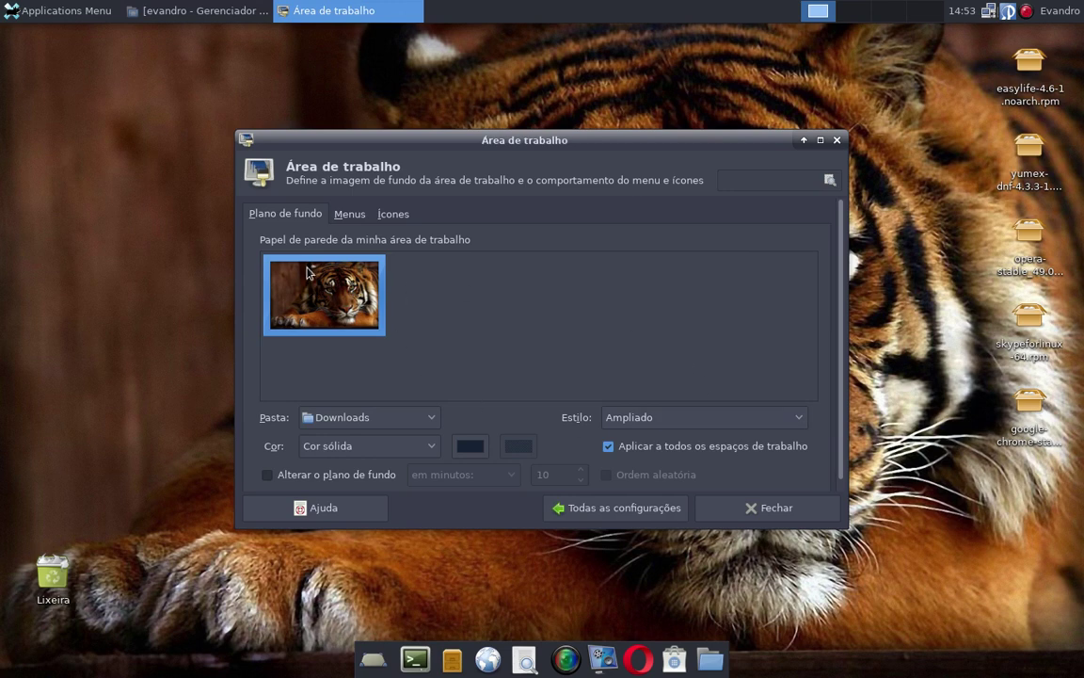
left_click(352, 213)
left_click(275, 213)
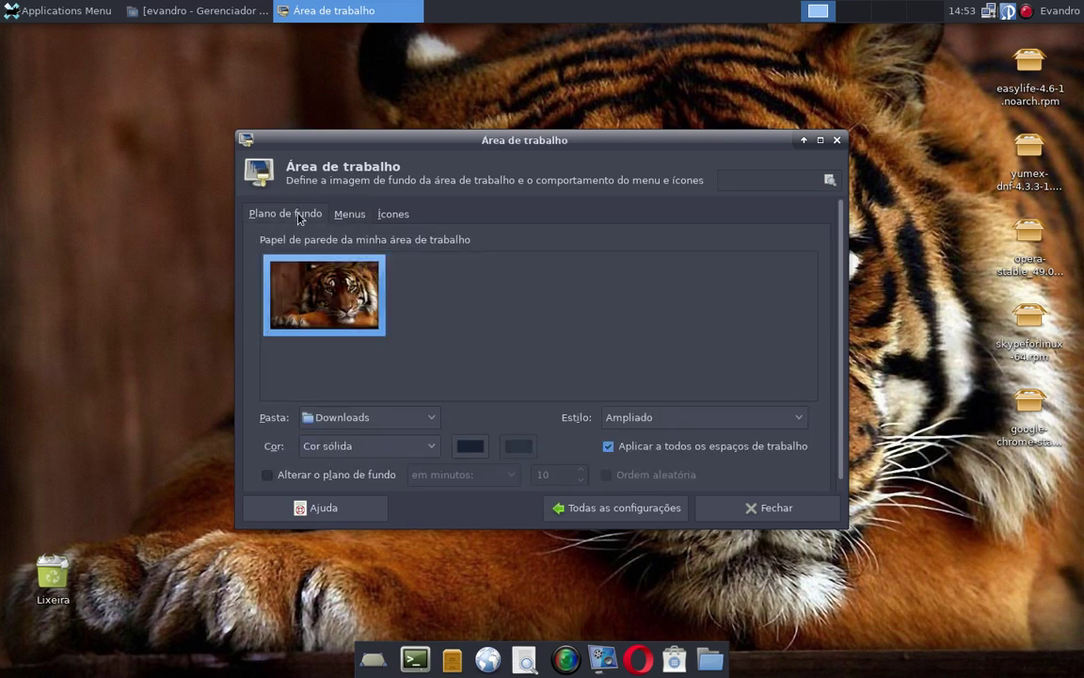
left_click(392, 214)
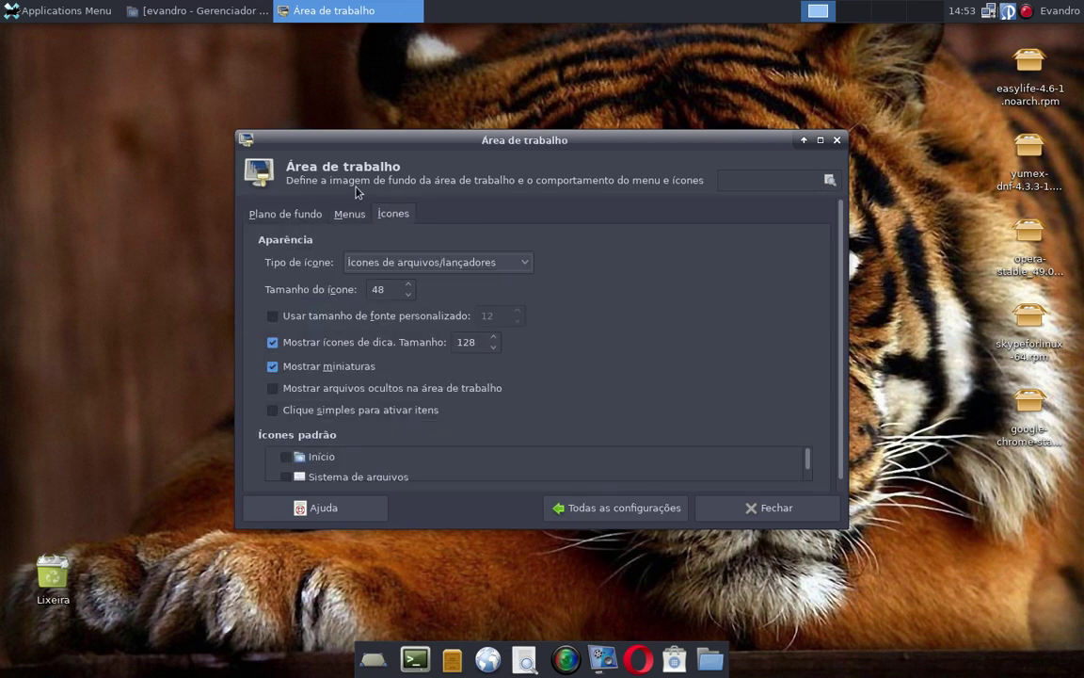
left_click(348, 215)
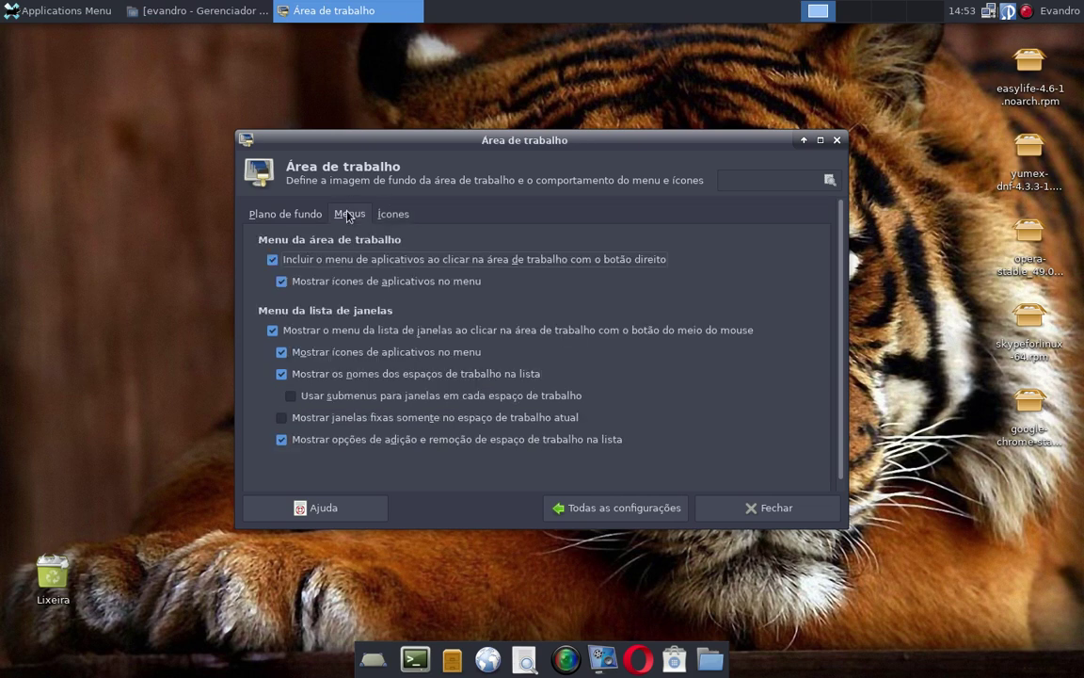
left_click(279, 215)
left_click(561, 509)
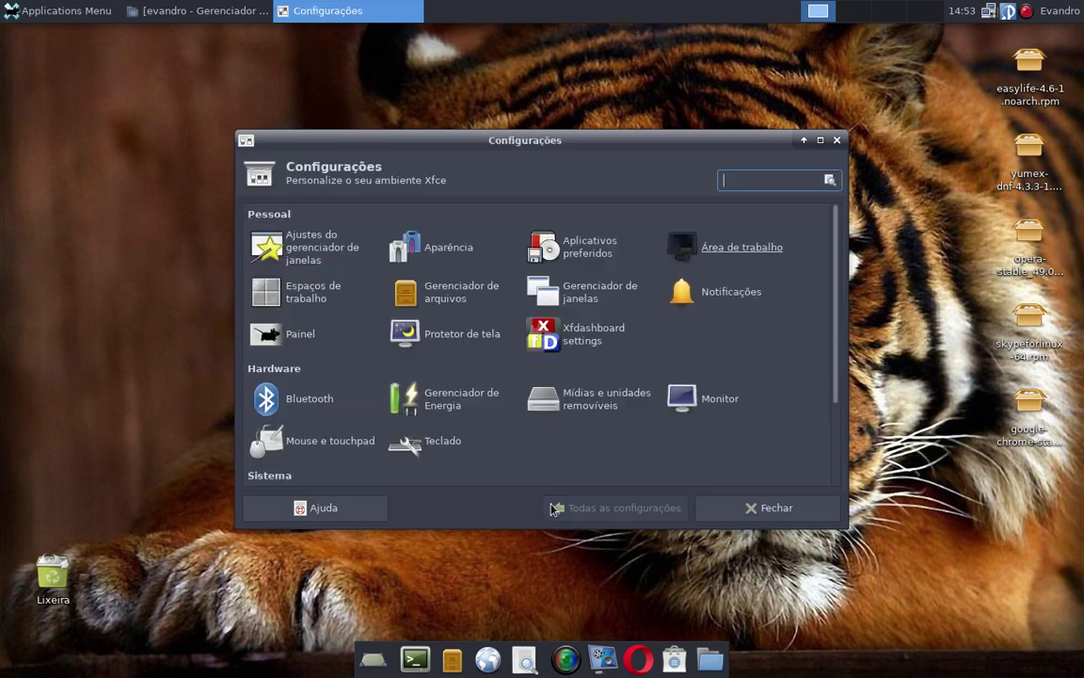
Step: Open the Appearance settings and try the Arc-Darker and Adwaita styles, checking how the applications menu looks in Adwaita
left_click(428, 243)
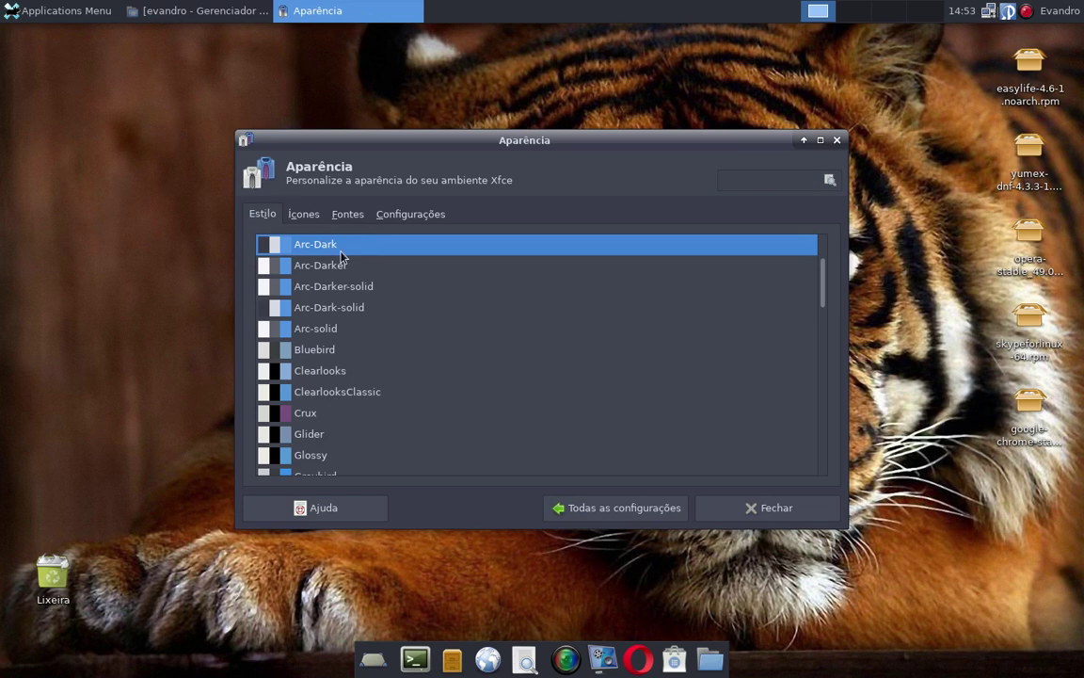
left_click(328, 267)
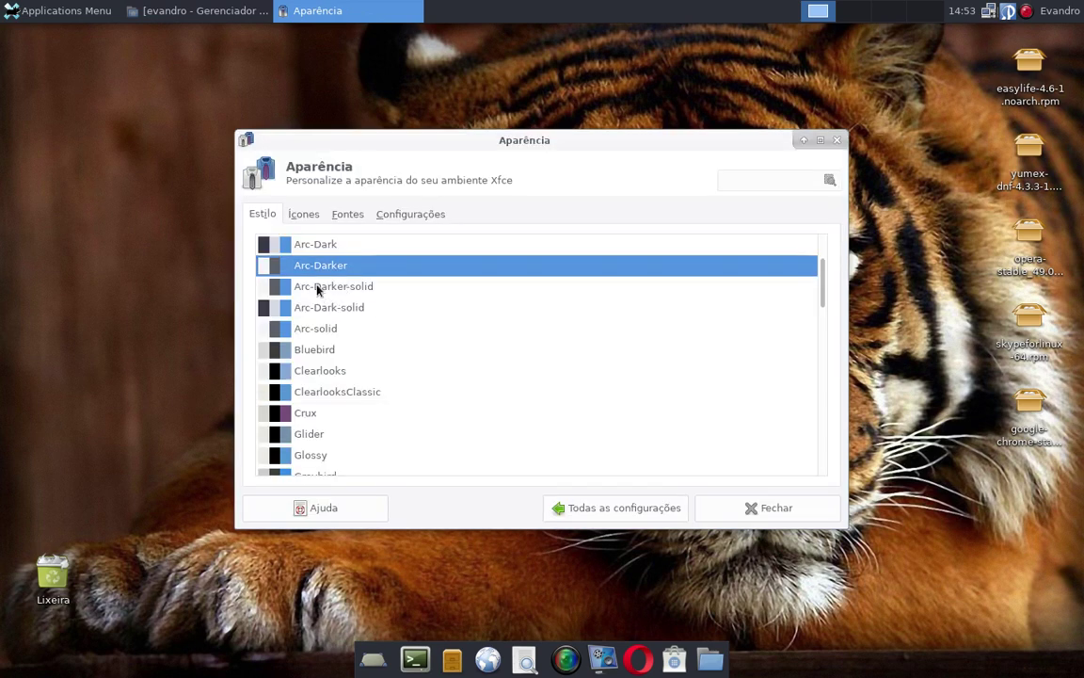
scroll(320, 291, "up", 3)
left_click(315, 245)
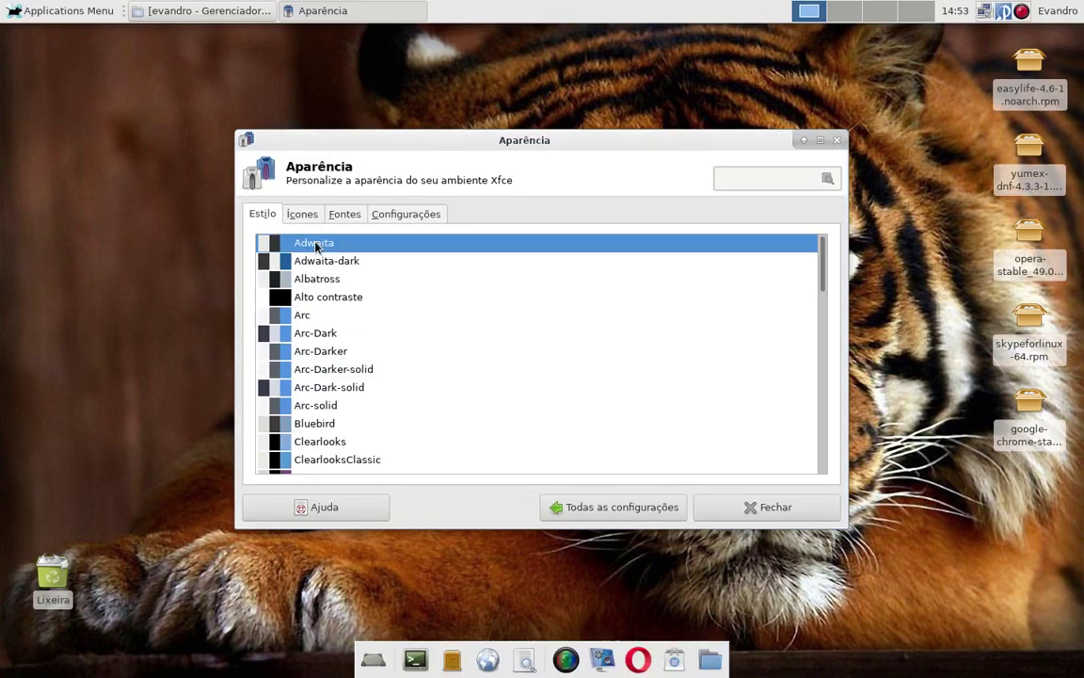
left_click(47, 10)
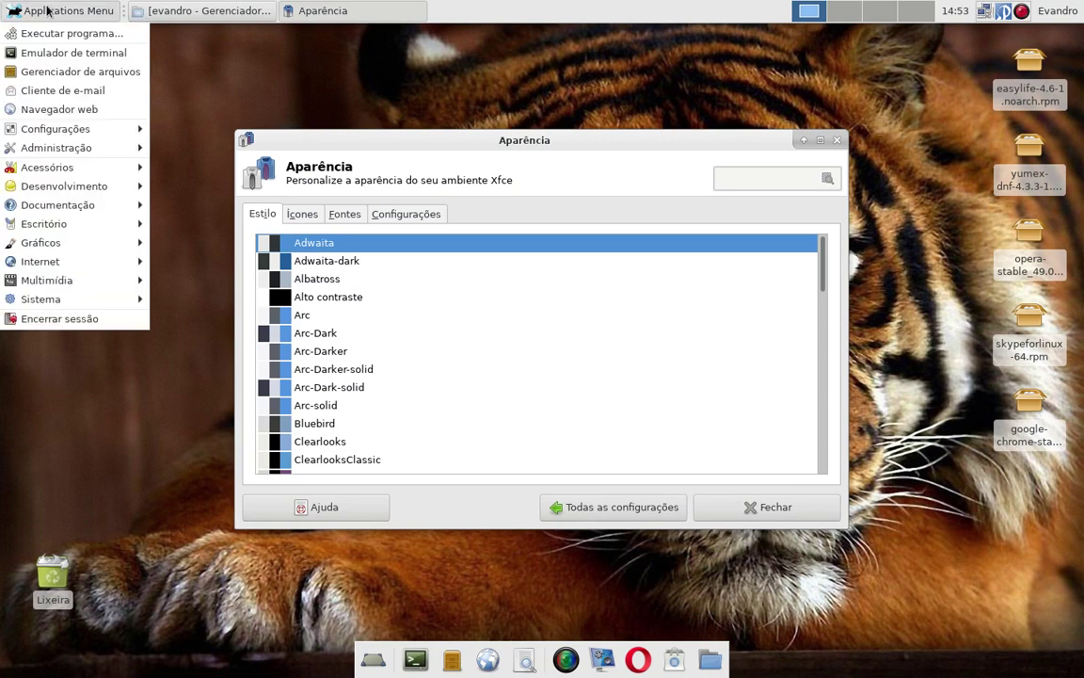
left_click(1, 471)
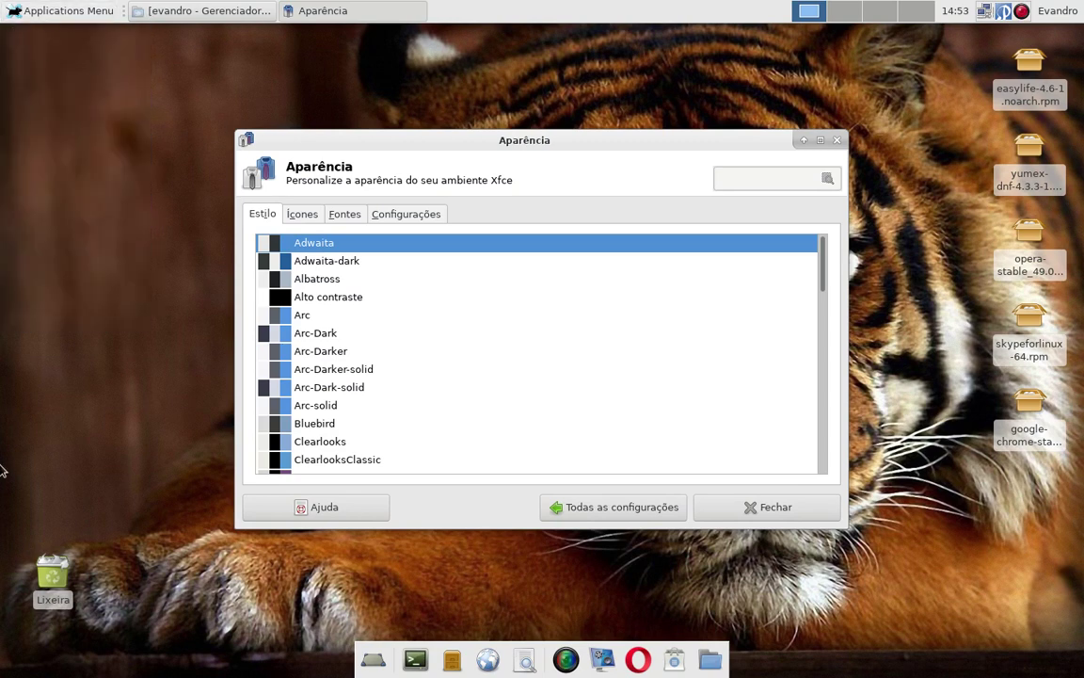
Step: Try the Adwaita-dark, Xfce-saltlake, Xfce-light, Xfce-smooth and Xfce-stellar desktop styles one after another
left_click(323, 267)
scroll(348, 400, "down", 10)
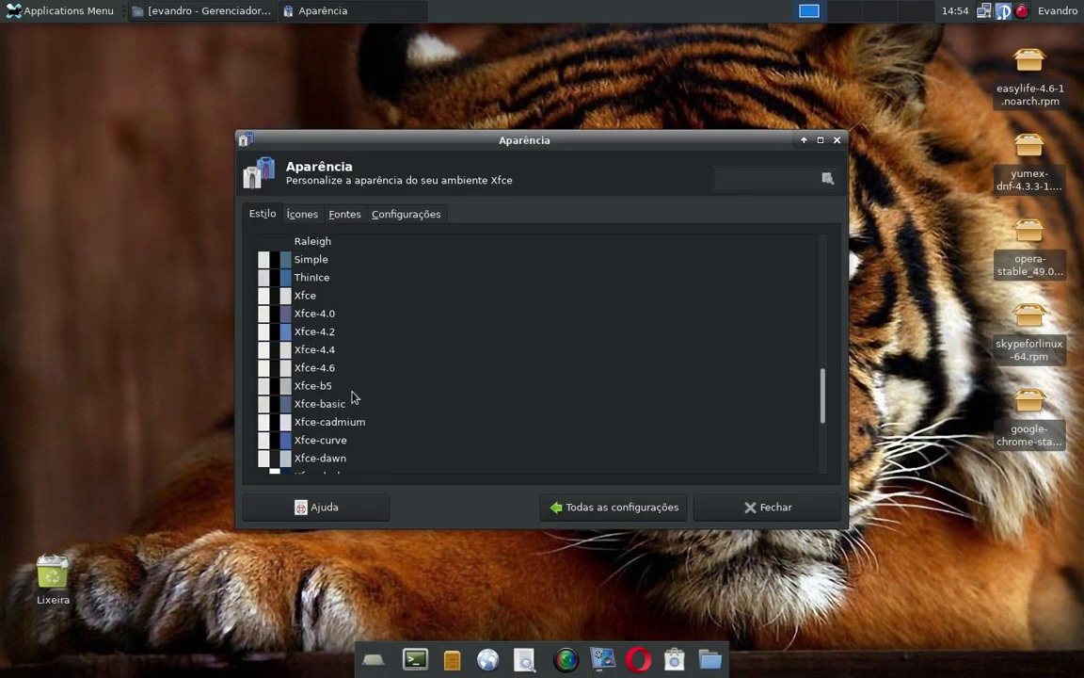
scroll(353, 397, "down", 5)
left_click(341, 411)
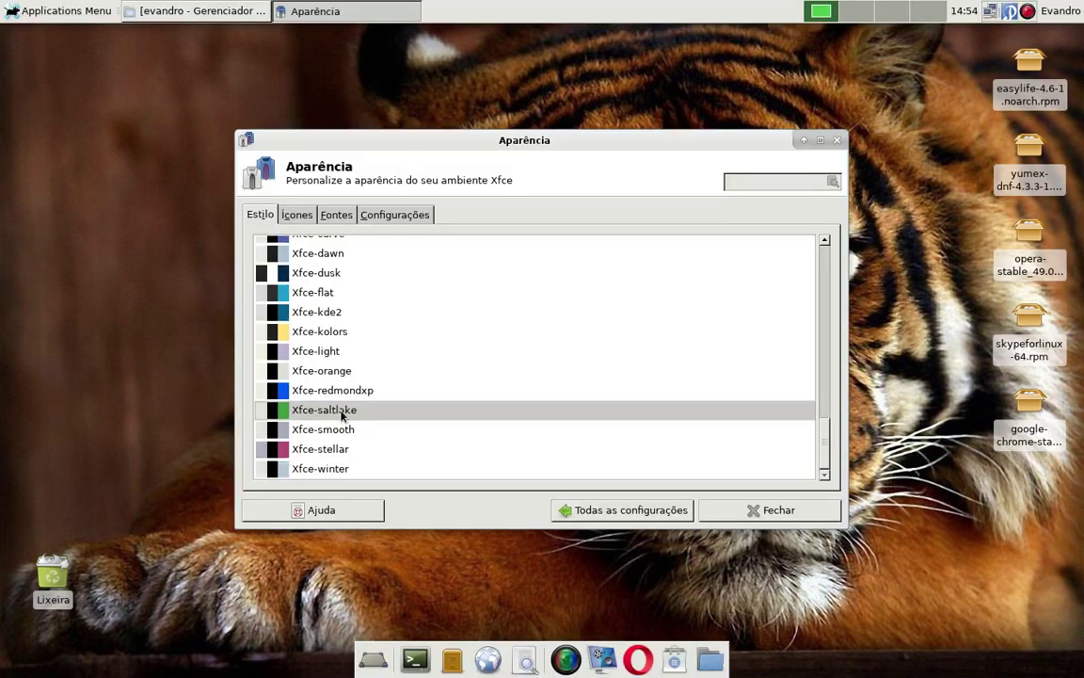
left_click(316, 352)
left_click(324, 411)
left_click(326, 434)
left_click(331, 450)
Step: Apply the Arc-solid style to the desktop
scroll(331, 452, "up", 5)
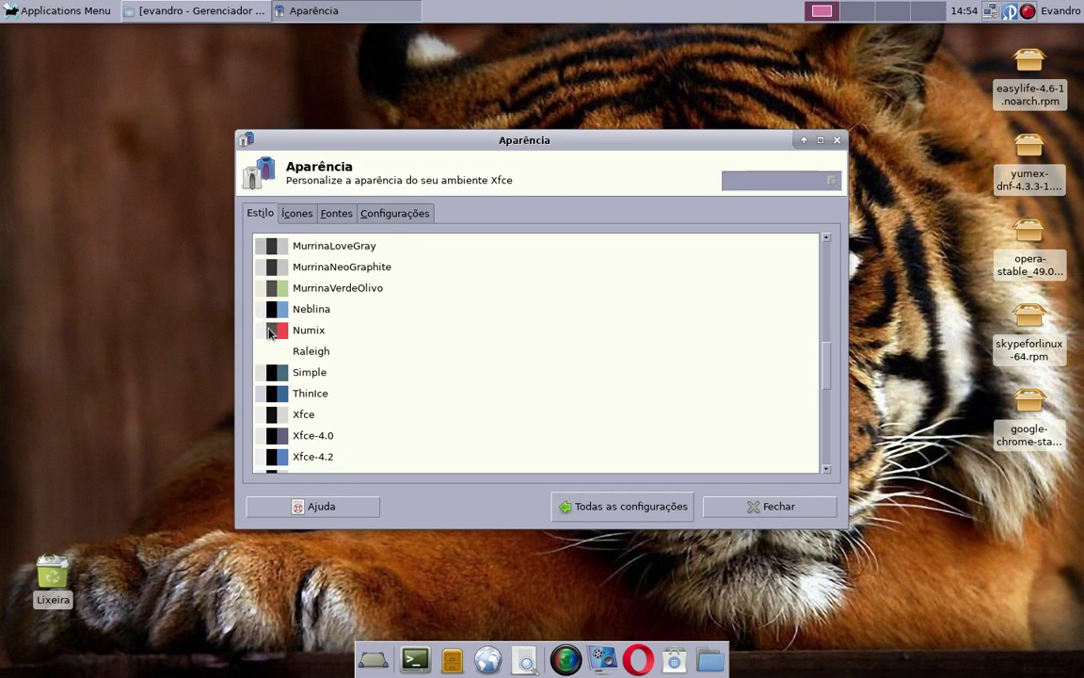
scroll(283, 320, "up", 8)
left_click(295, 318)
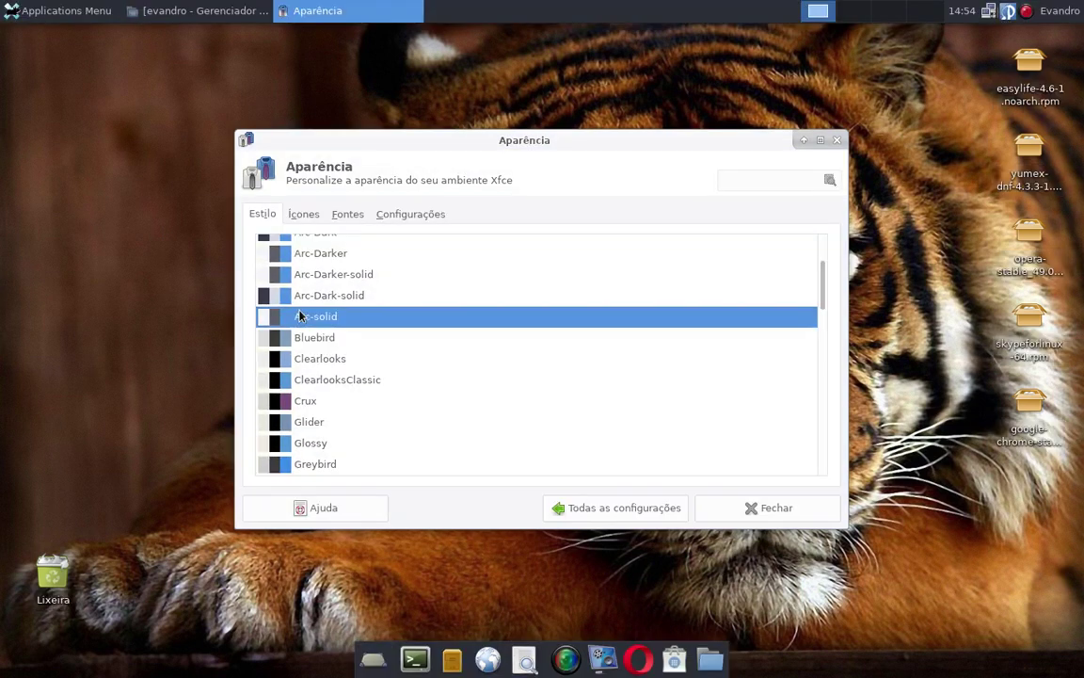
Step: Try the Arc-Dark-solid, Arc-Darker-solid, Arc-Darker and Arc-Dark desktop styles one after another
left_click(328, 297)
left_click(325, 274)
scroll(322, 320, "up", 3)
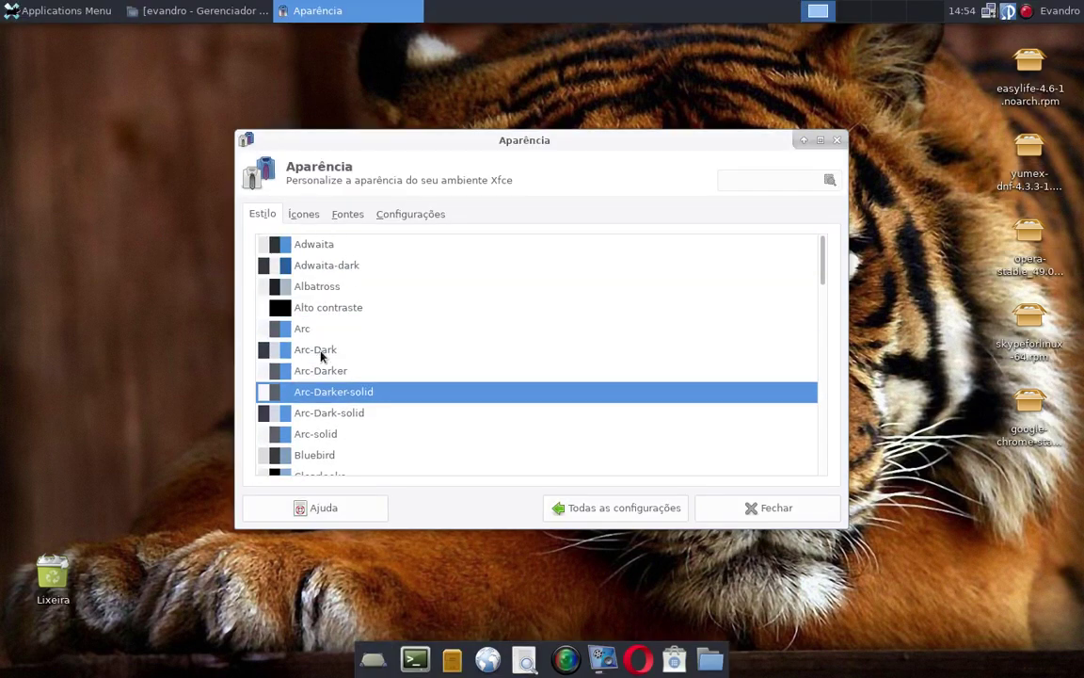
left_click(321, 373)
left_click(321, 352)
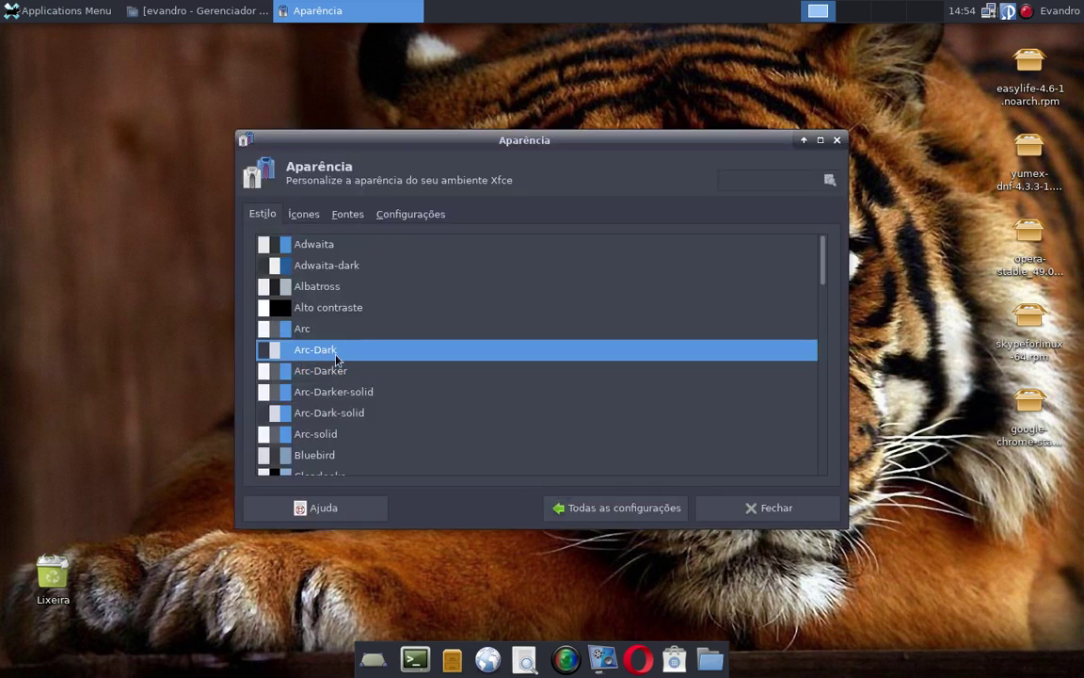
Step: Try the Arc, Alto contraste, Albatross, Adwaita-dark and Adwaita desktop styles in turn
left_click(313, 330)
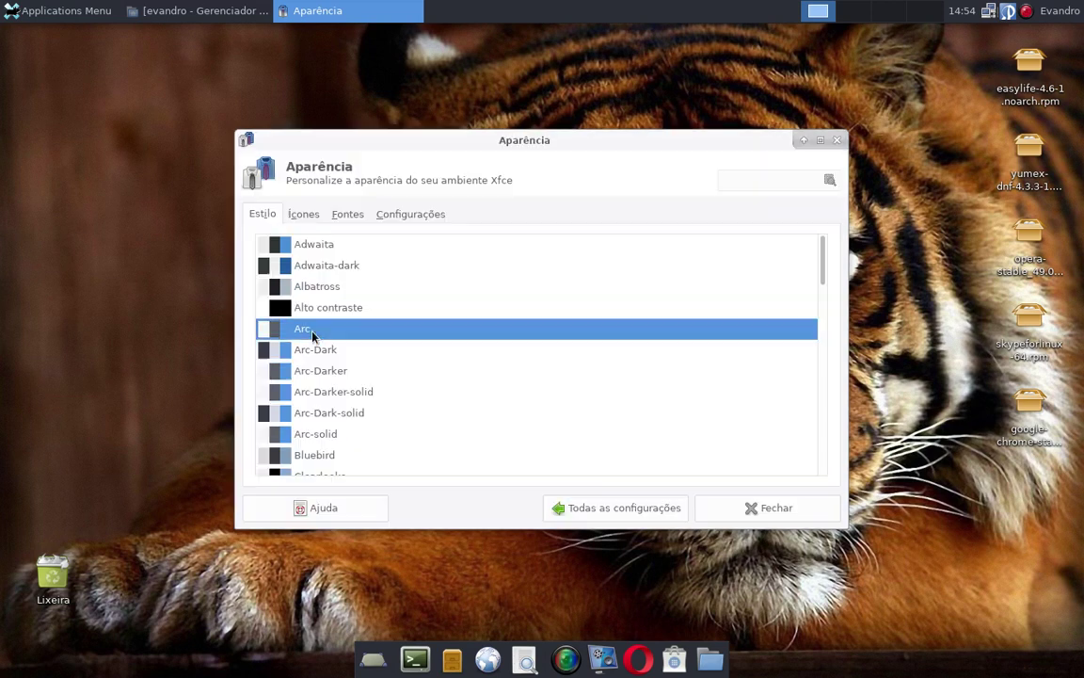
left_click(316, 307)
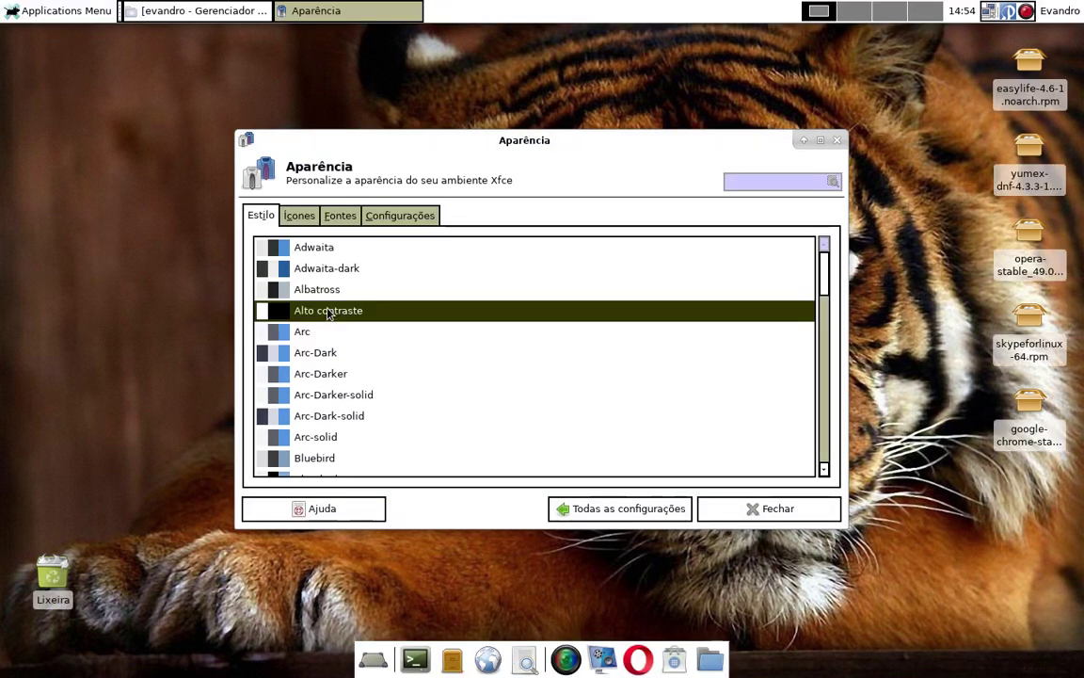
left_click(339, 280)
left_click(345, 263)
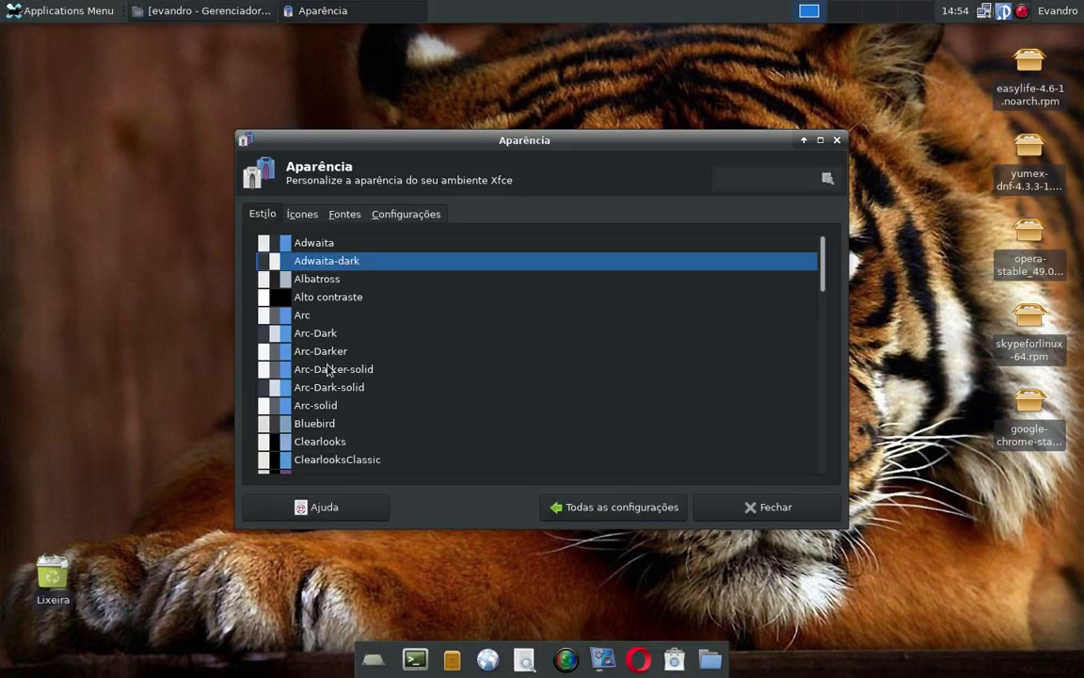
left_click(332, 245)
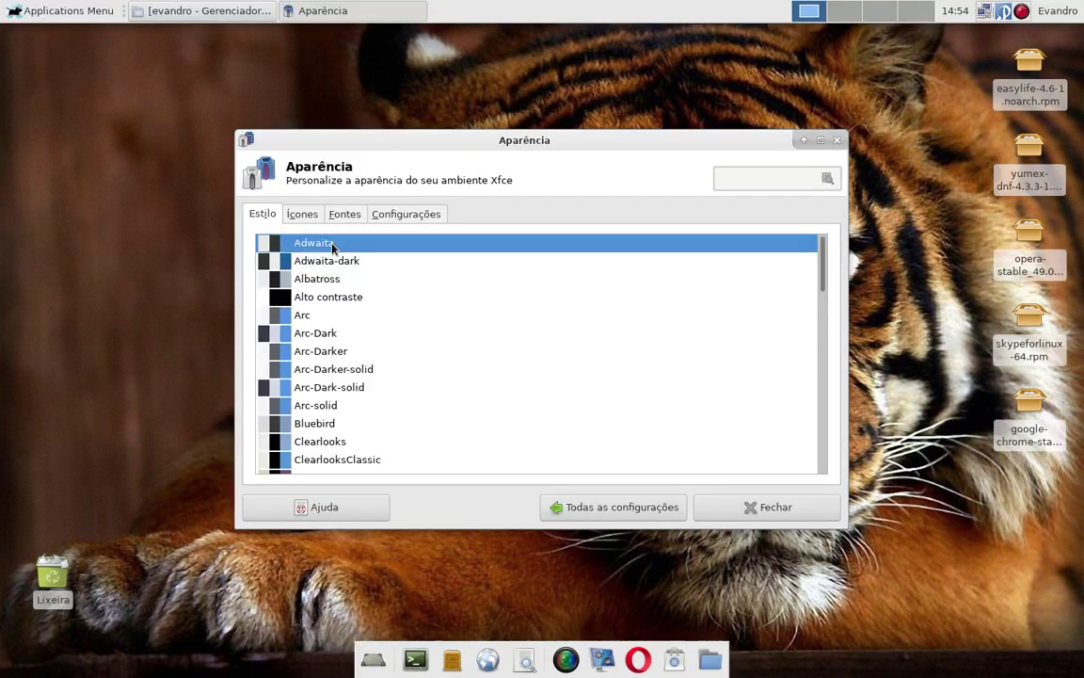
Step: Compare the Arc and Arc-Dark styles, and keep Arc as the desktop style
left_click(309, 315)
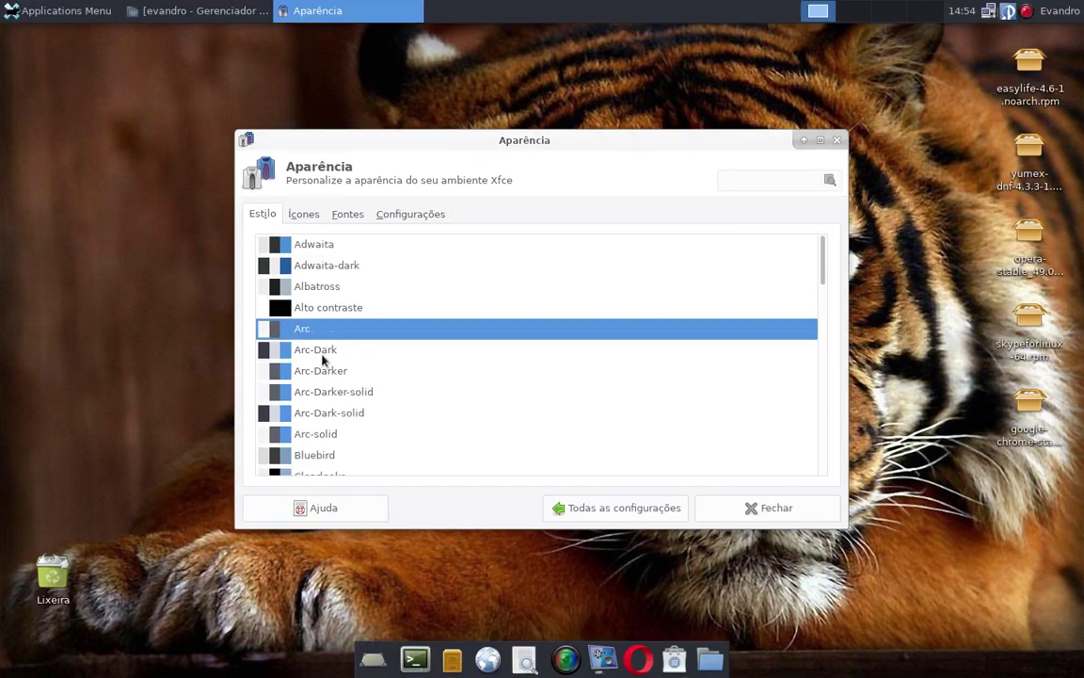
left_click(315, 350)
left_click(280, 327)
Step: Return to the overview of all settings, look through its categories, and close the settings manager
left_click(654, 508)
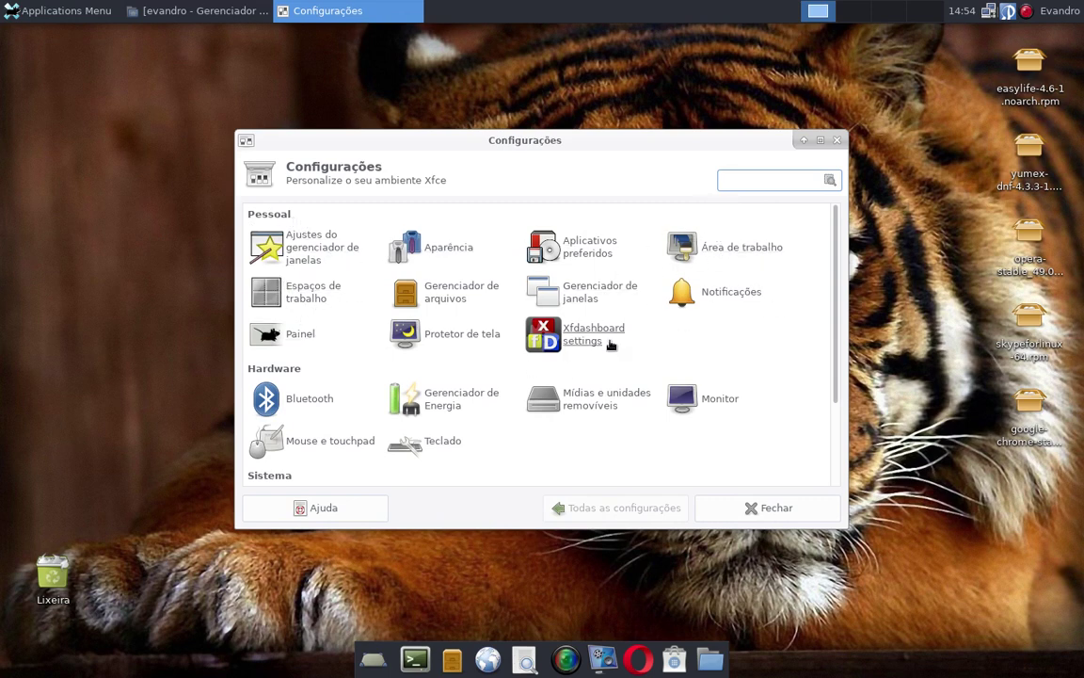
scroll(622, 314, "down", 3)
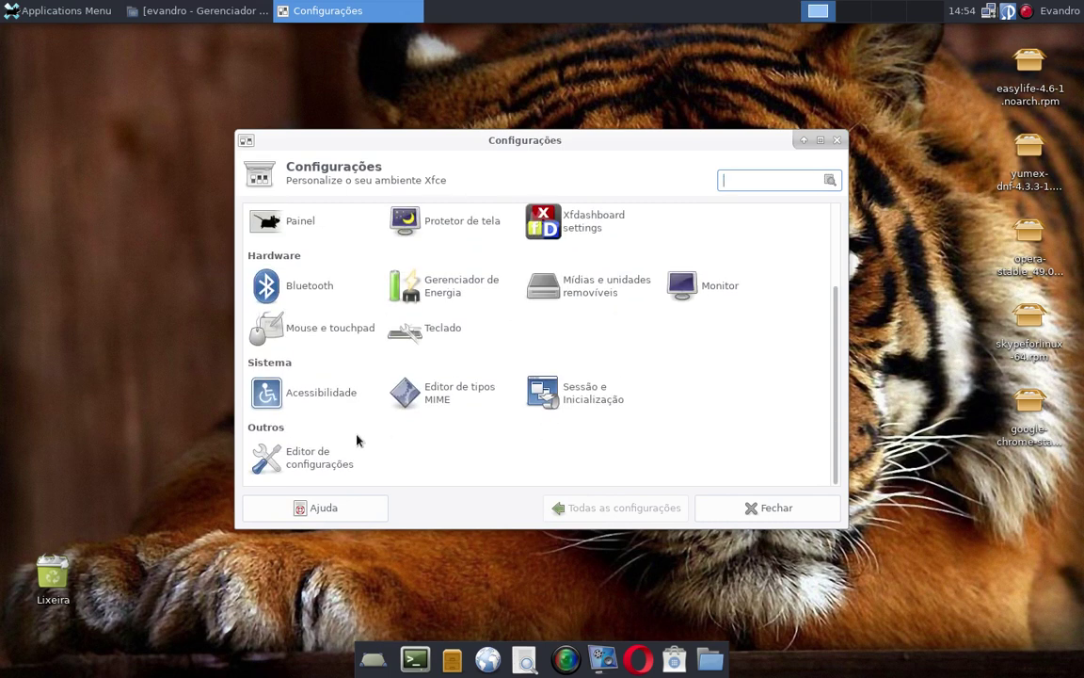
scroll(729, 240, "up", 3)
left_click(836, 140)
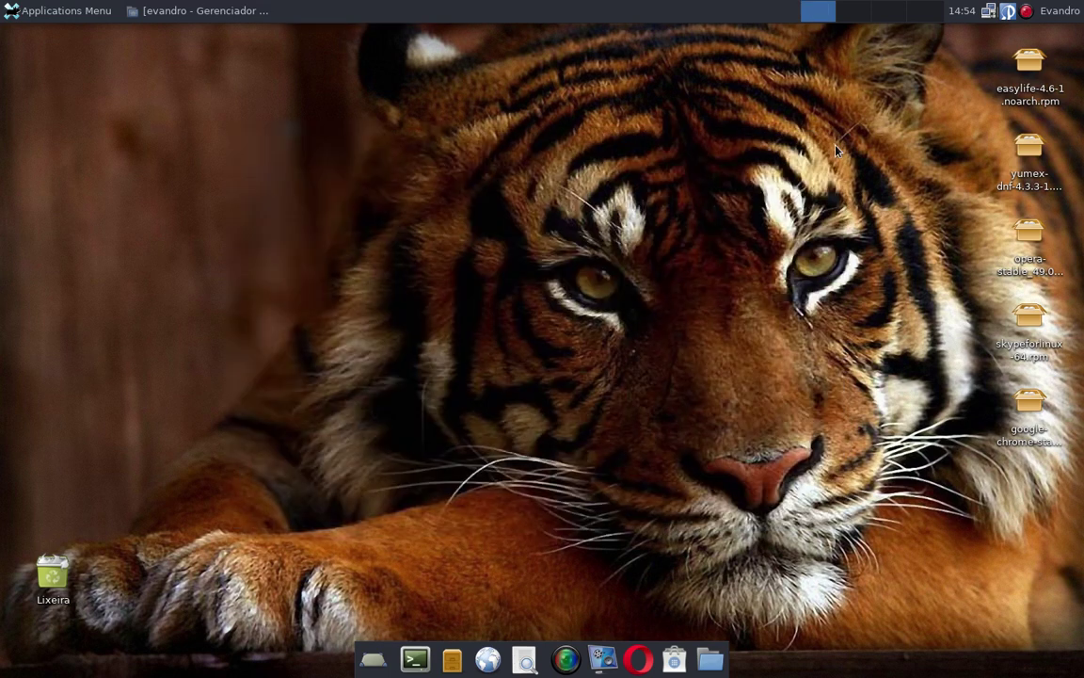
Step: Examine the applications offered in the Acessórios, Documentação, Escritório, Gráficos, Internet and Multimídia categories of the applications menu
left_click(61, 10)
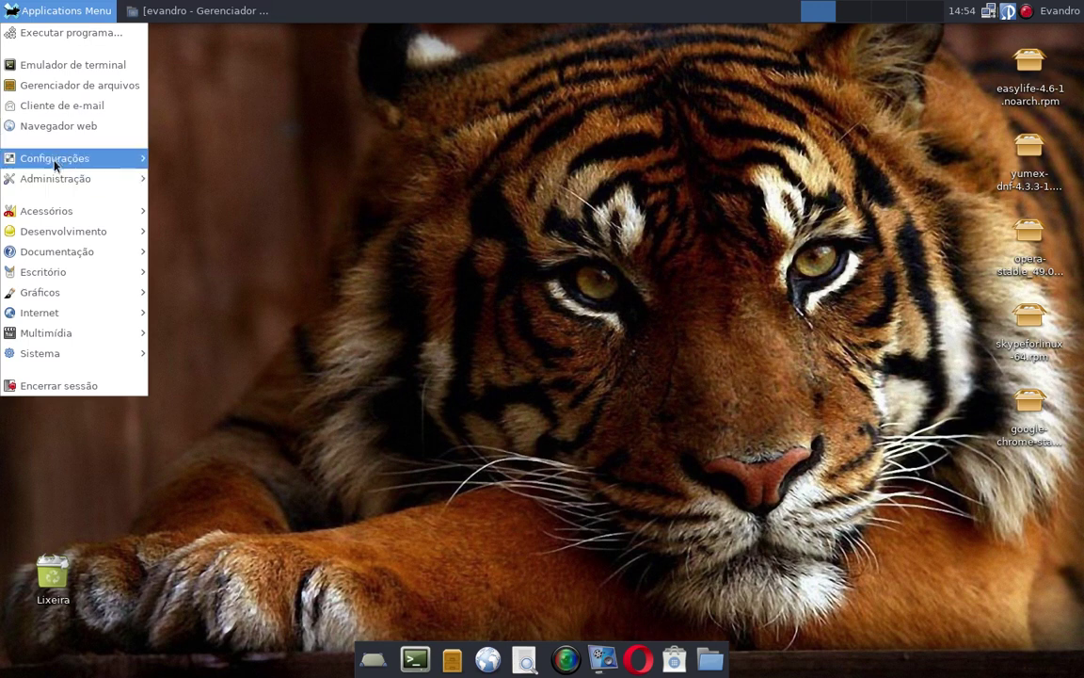
mouse_move(55, 165)
mouse_move(94, 180)
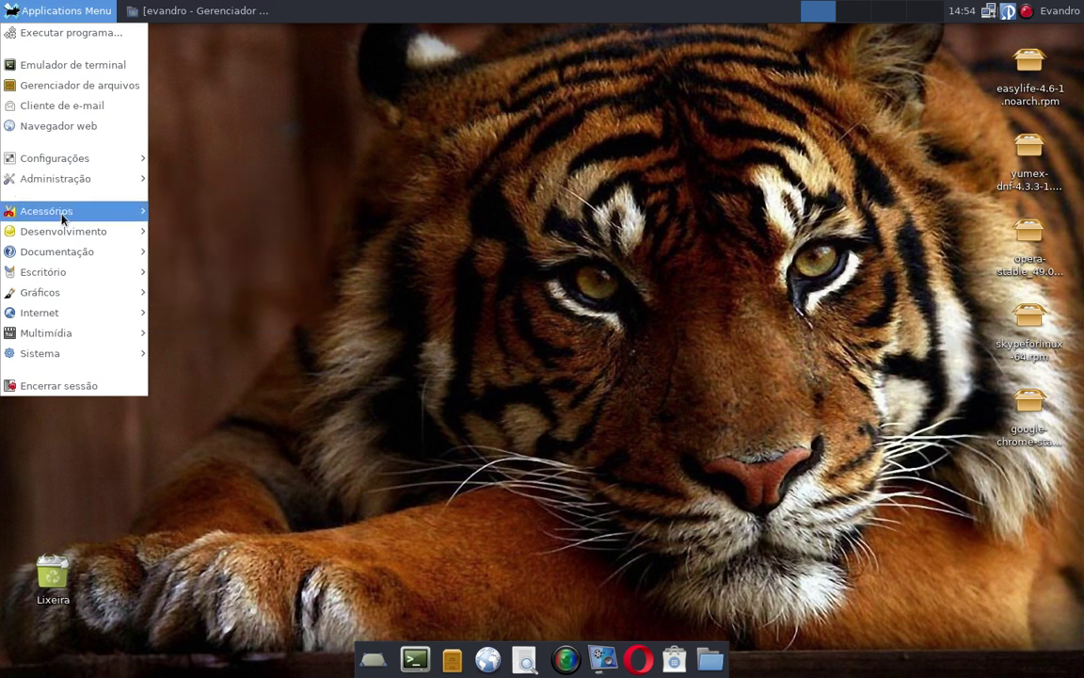
mouse_move(62, 215)
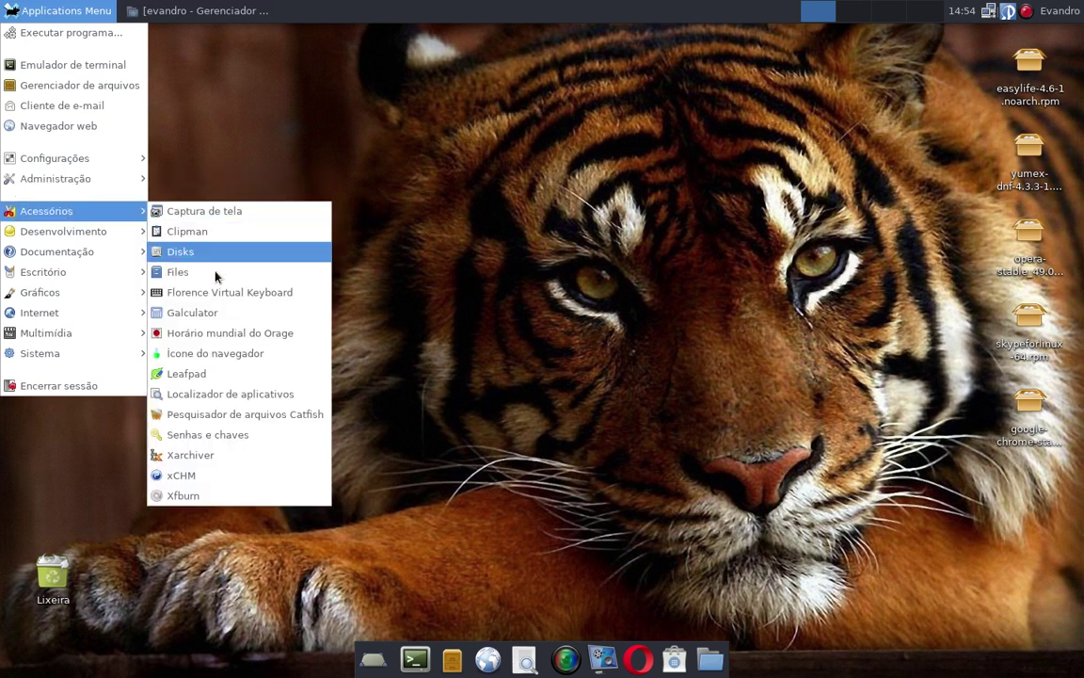
mouse_move(91, 232)
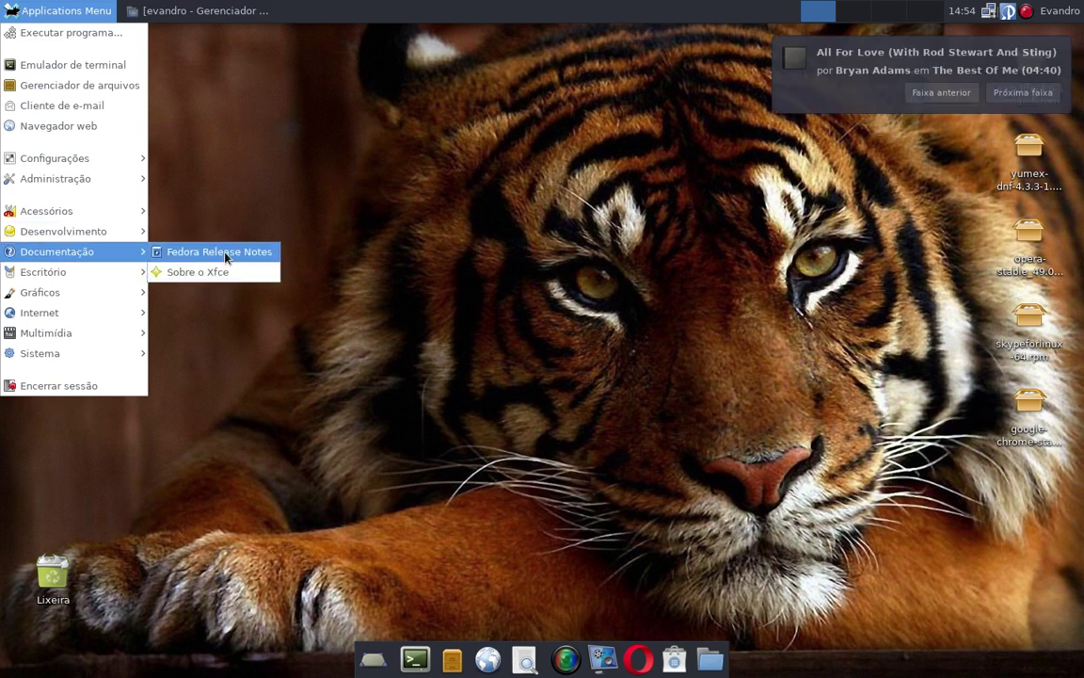
mouse_move(54, 272)
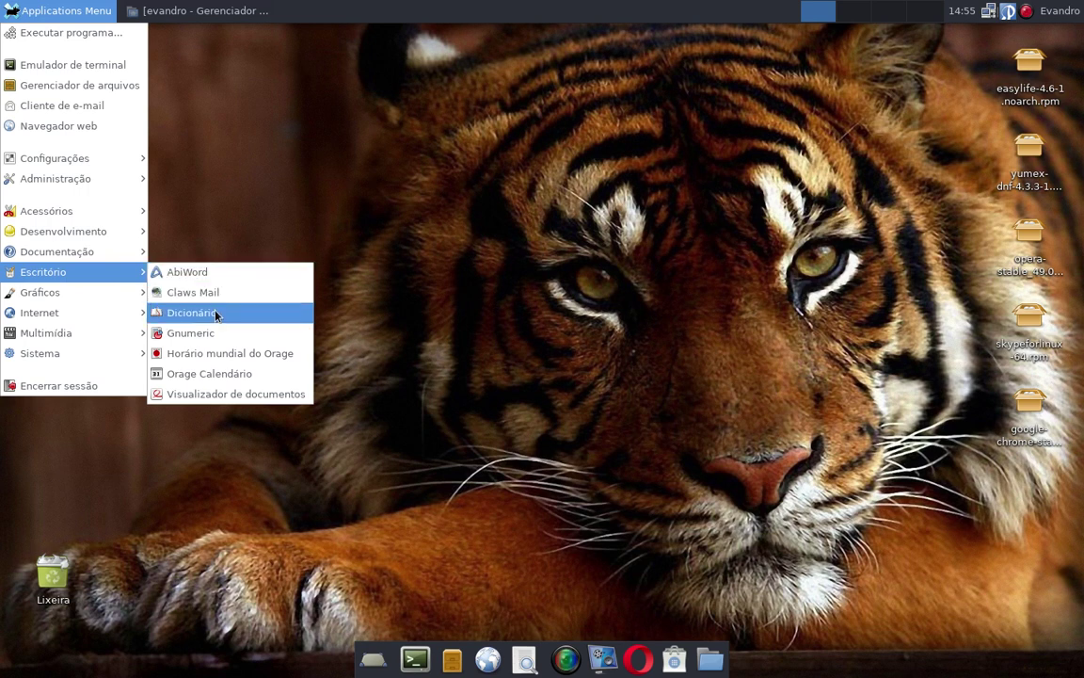
mouse_move(80, 294)
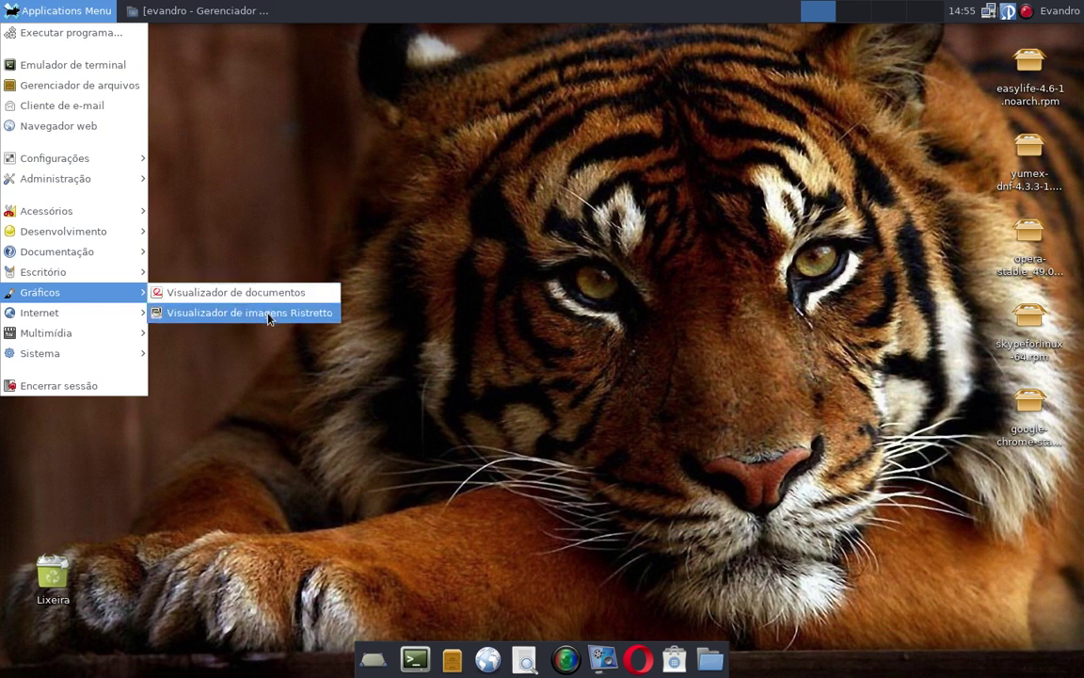
mouse_move(135, 311)
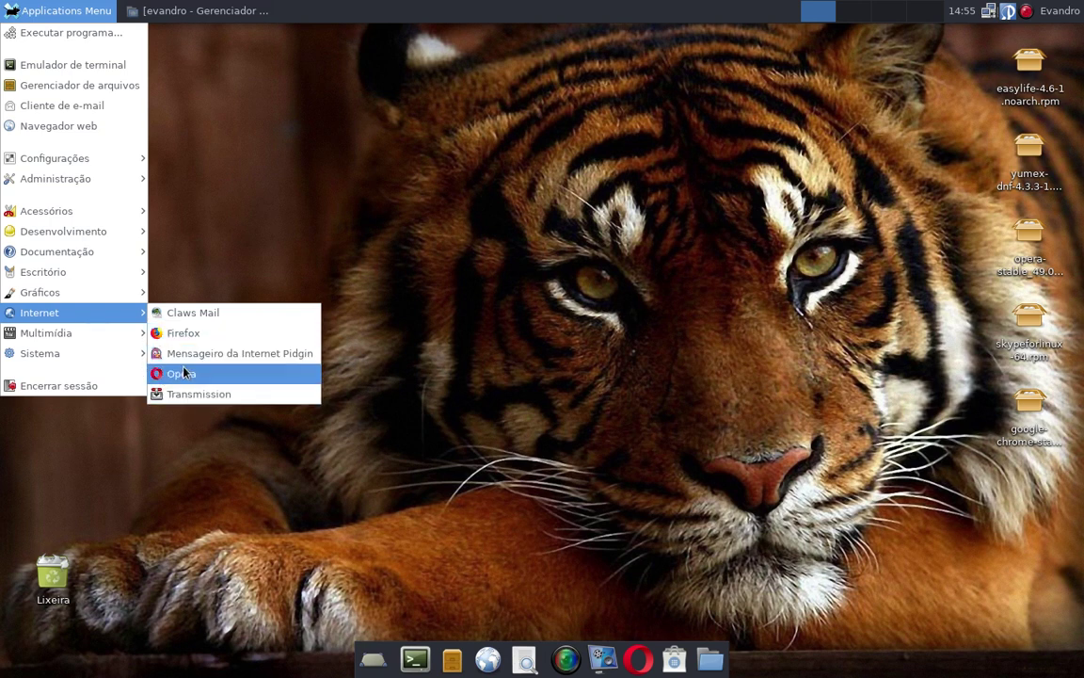
mouse_move(68, 337)
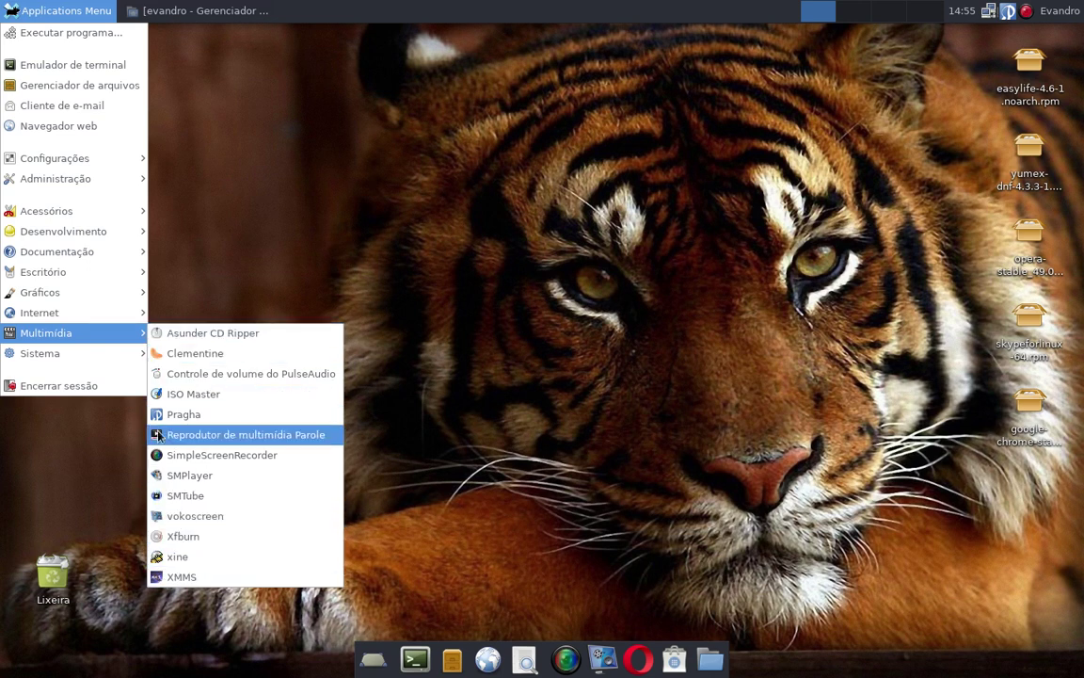
Step: Launch the Pragha music player and the Parole media player from the Multimídia category, and close Parole again
left_click(179, 414)
left_click(66, 10)
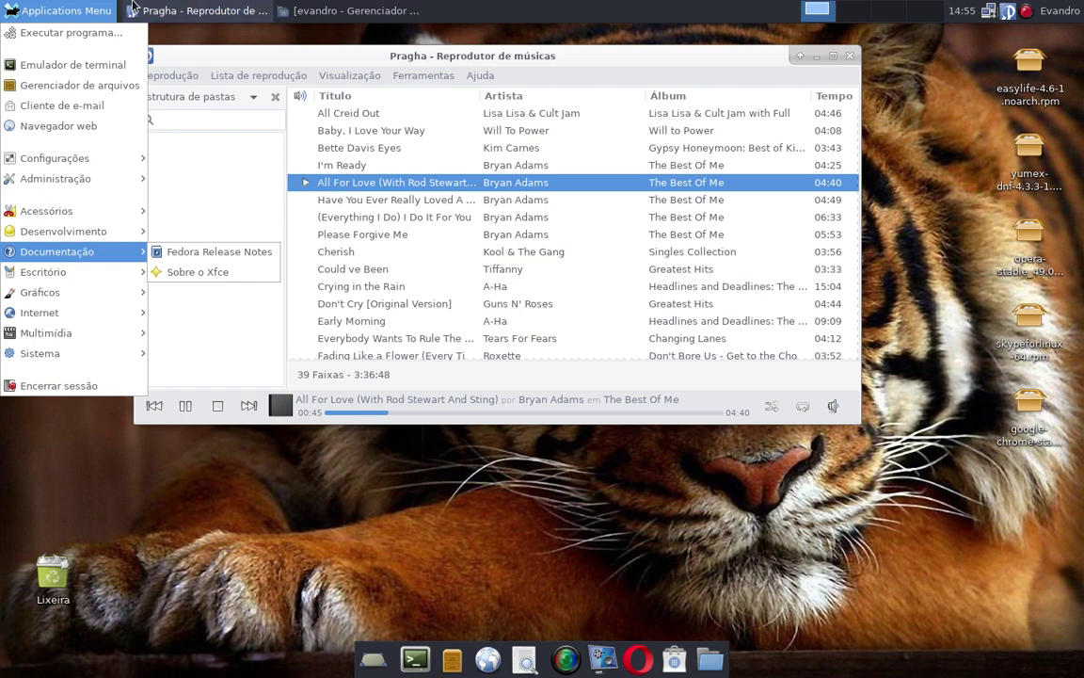
mouse_move(56, 332)
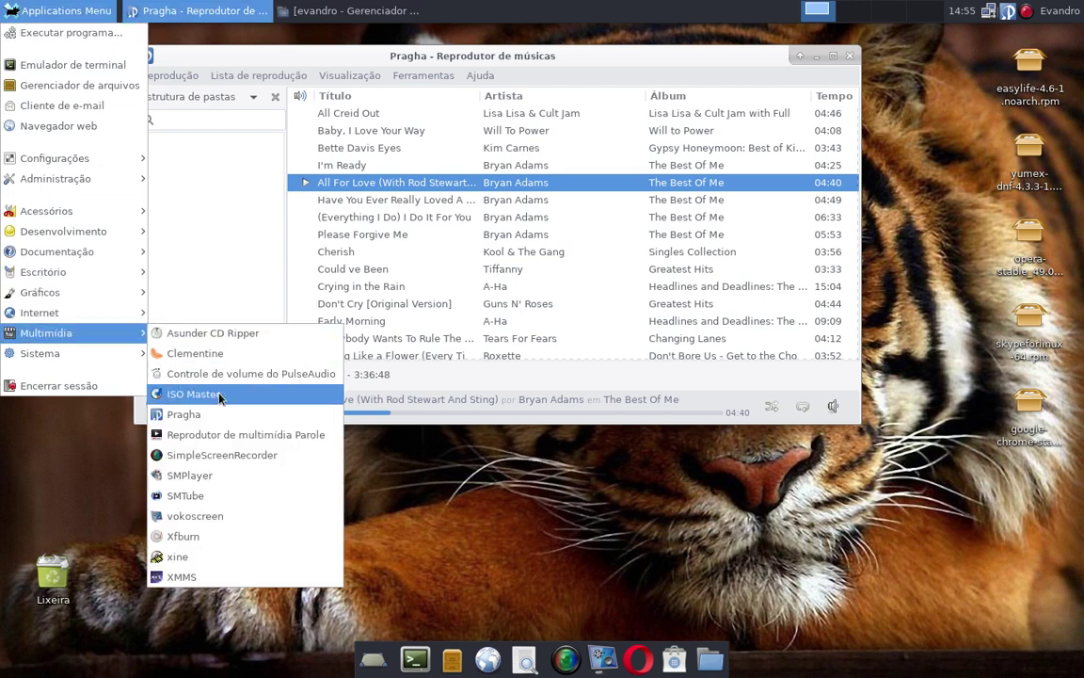
left_click(221, 434)
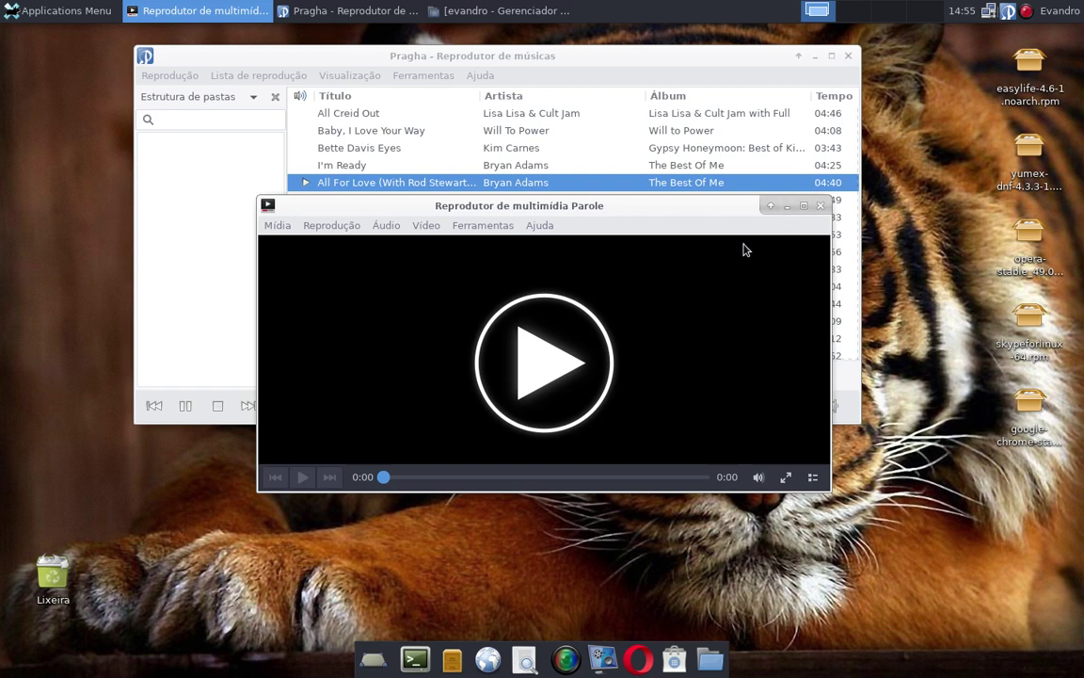
left_click(821, 206)
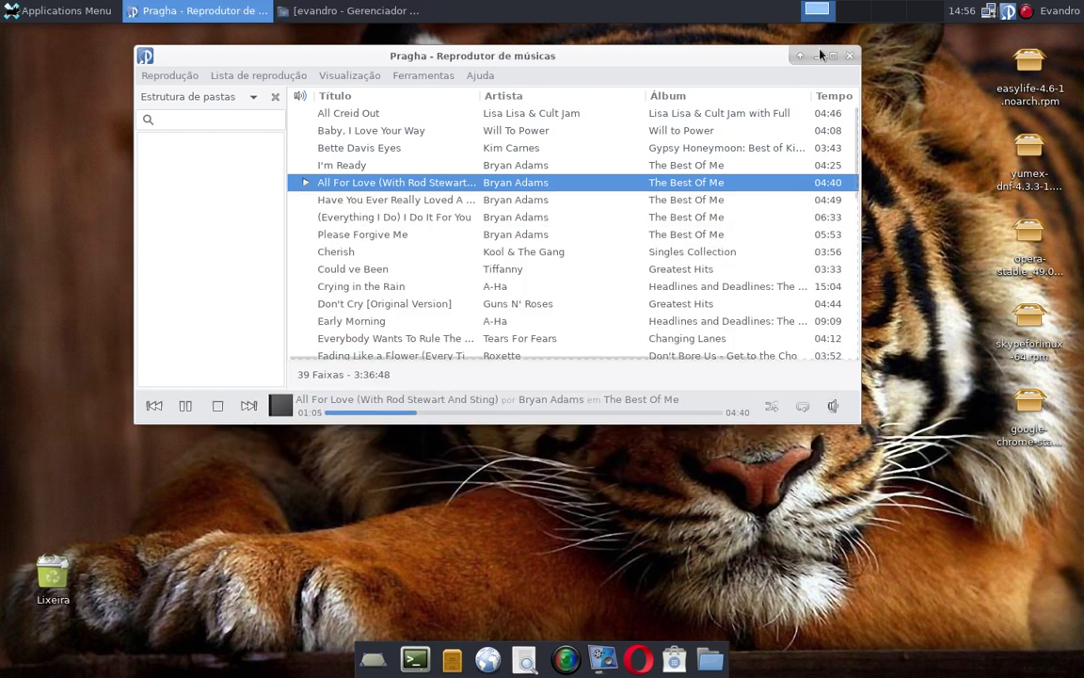
Step: Move the Pragha window nearer the middle of the desktop, and roll it up and down to its title bar several times
left_click_drag(776, 59, 857, 122)
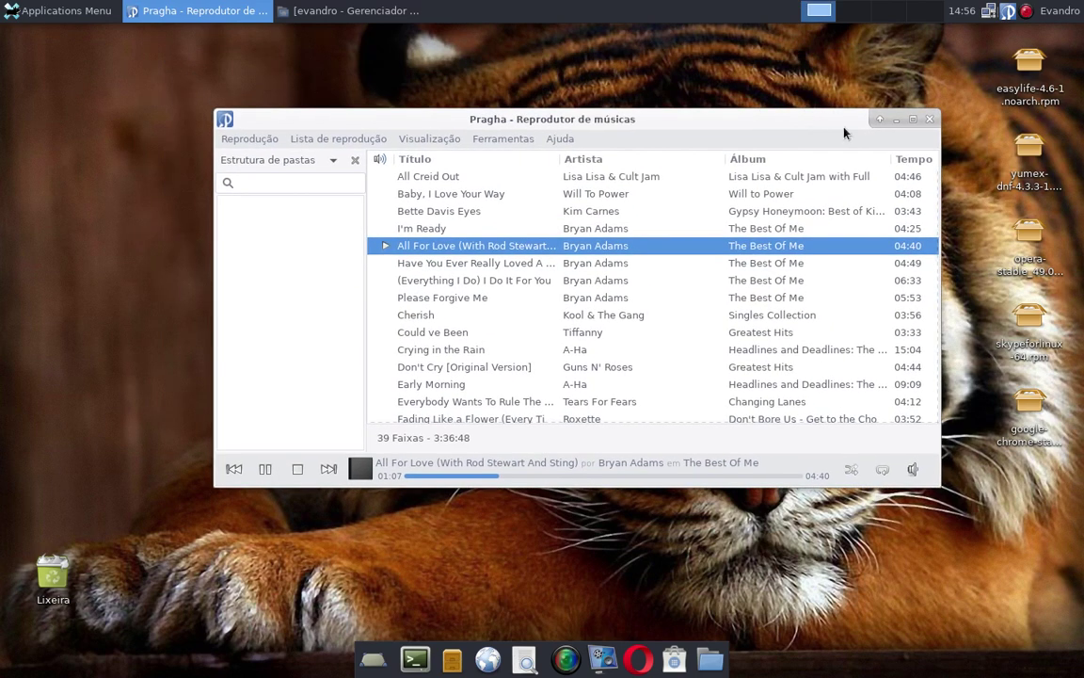
left_click(880, 120)
left_click(880, 121)
left_click(880, 120)
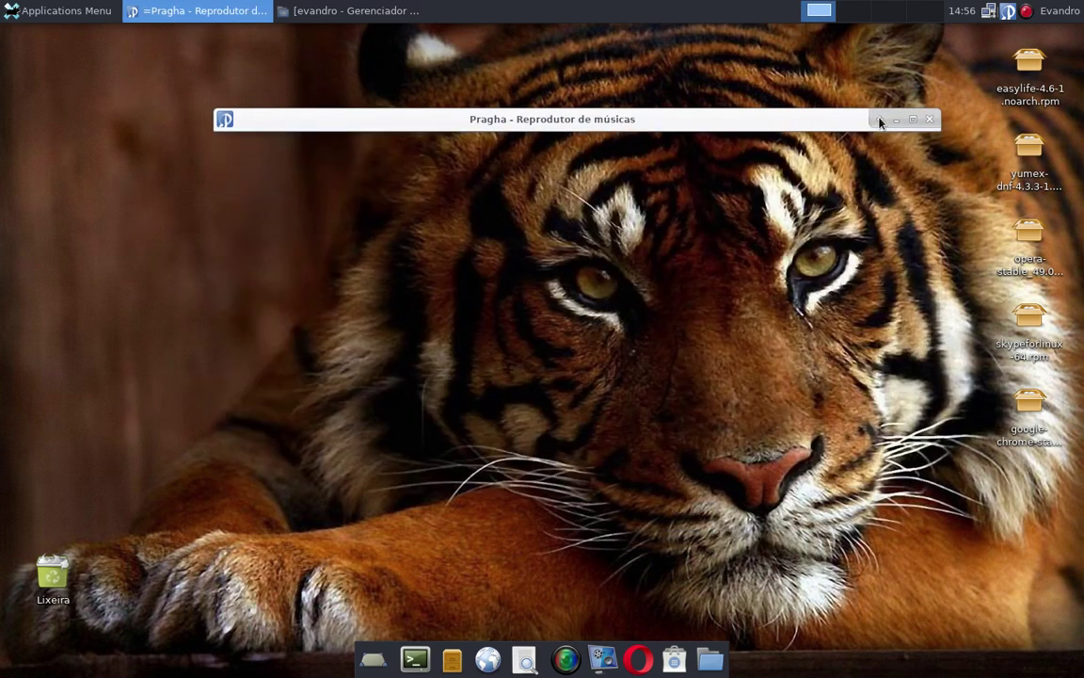
left_click(880, 121)
left_click(880, 120)
Step: Move the rolled-up Pragha window up near the panel, unroll it and minimize it
left_click_drag(731, 120, 722, 51)
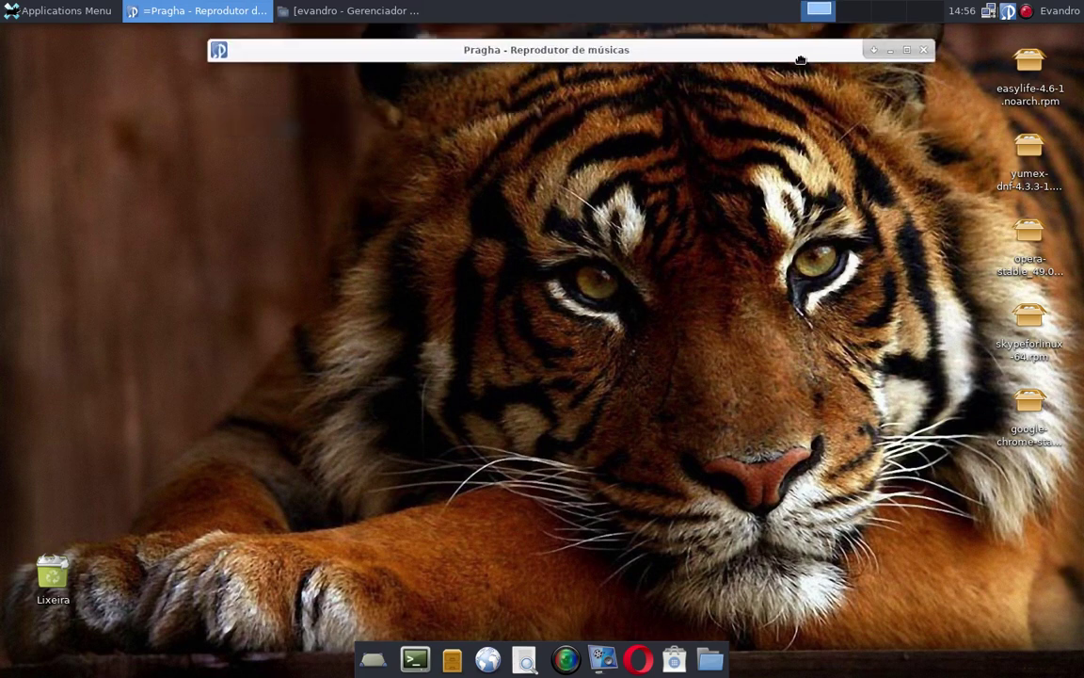
left_click(875, 50)
left_click(891, 50)
Step: Bring up the home folder's file manager window, restore it from maximized size and minimize it
left_click(348, 11)
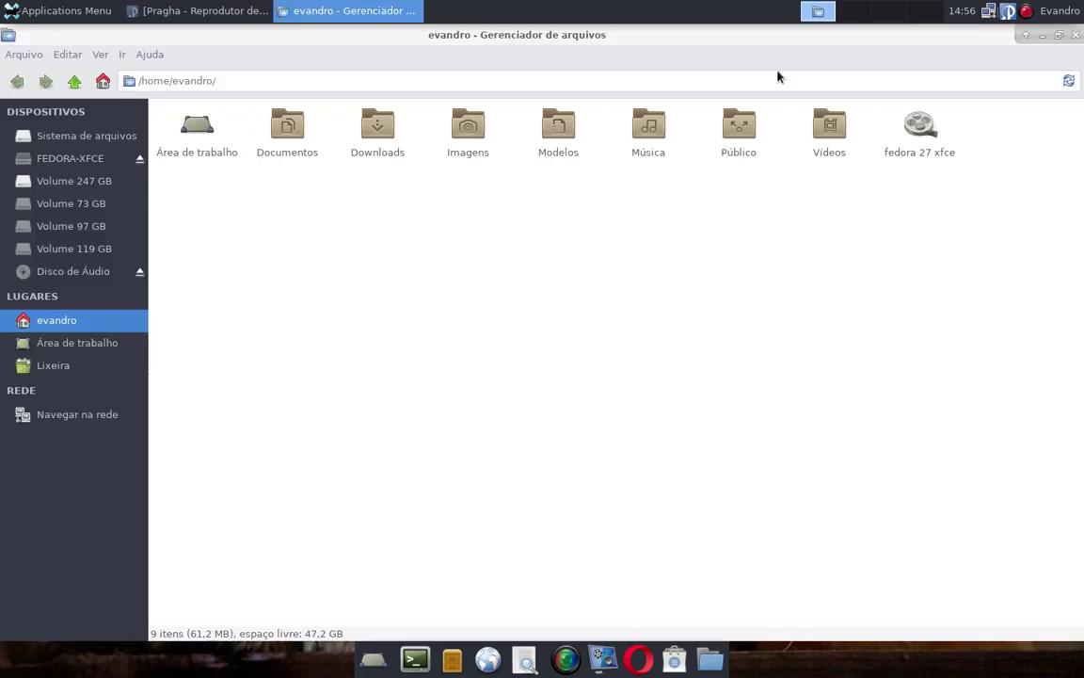
double_click(961, 37)
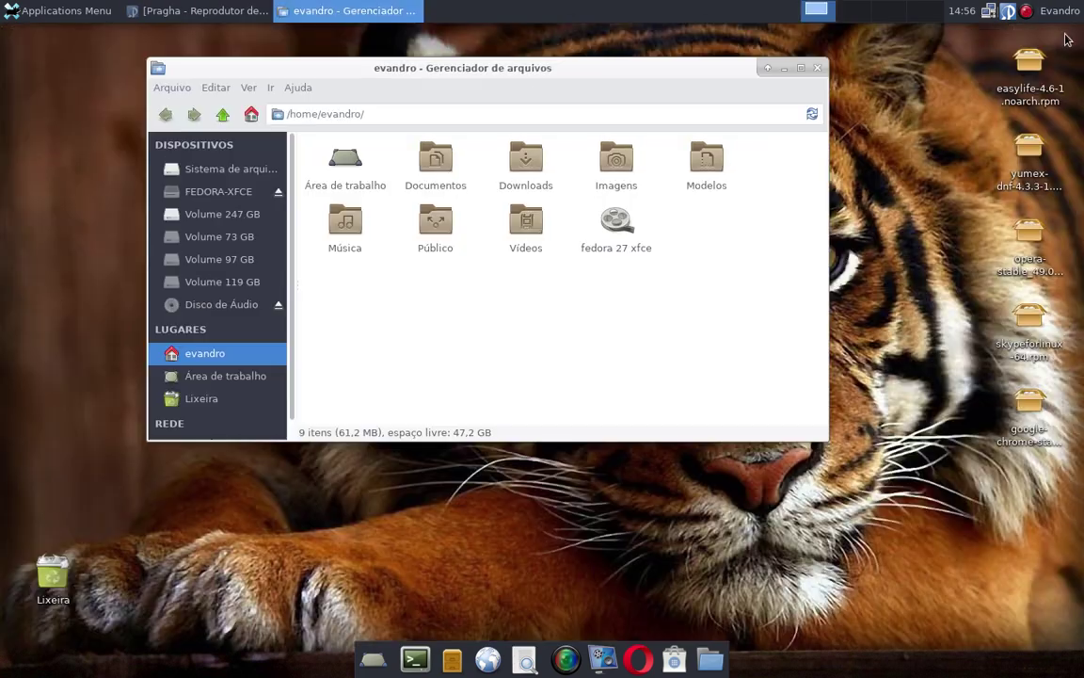
left_click(785, 70)
Step: Examine the programs in the Sistema category of the applications menu, and close the menu
left_click(56, 10)
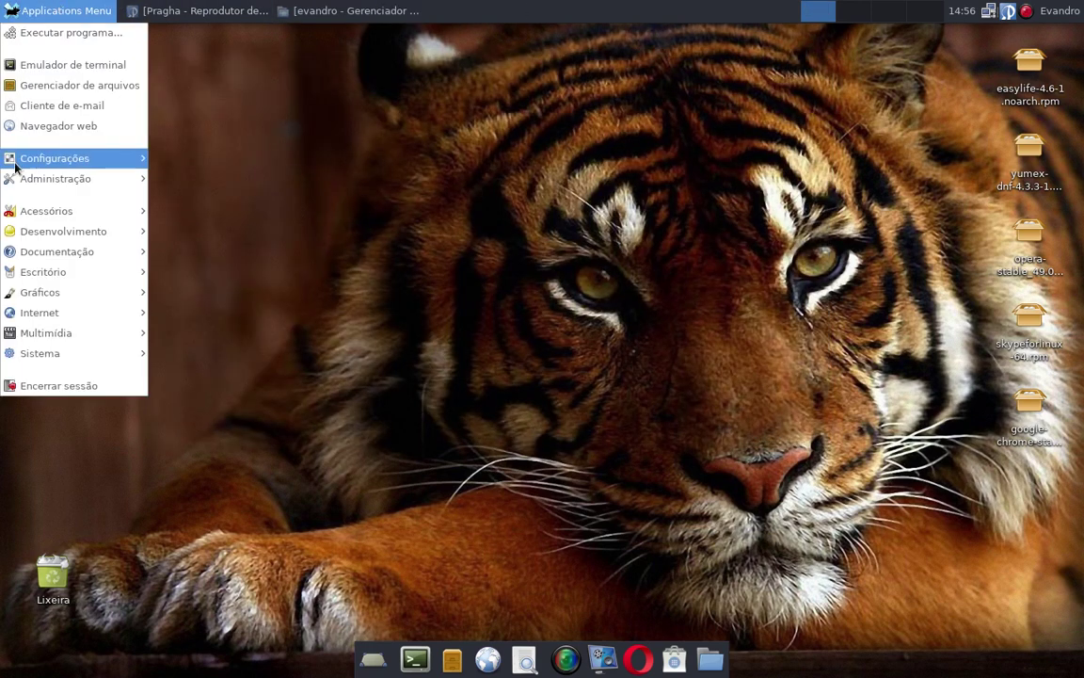
mouse_move(113, 354)
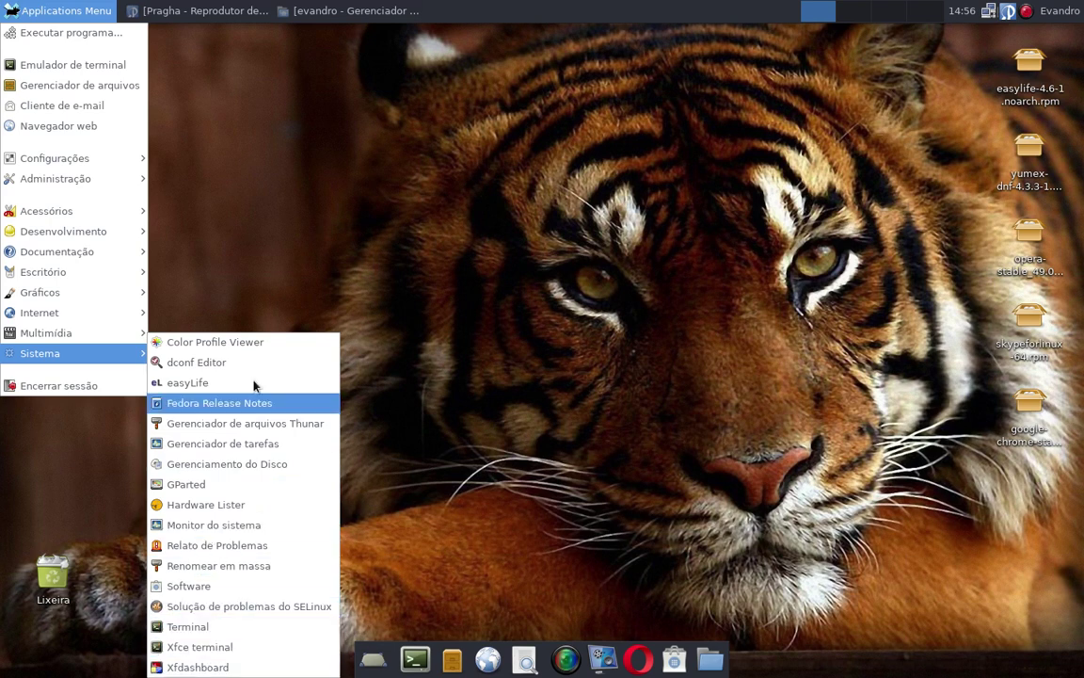
left_click(364, 133)
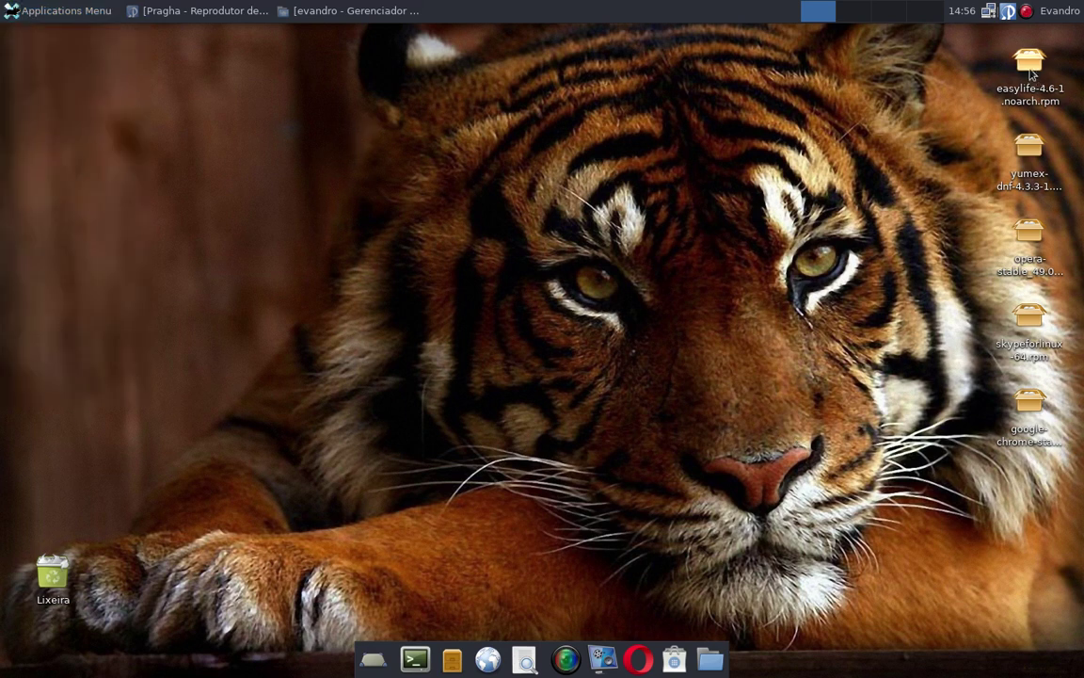
Step: Review the RPM packages on the desktop, selecting the Opera and yumex-dnf packages, viewing the details of yumex-dnf and clearing the selection
left_click_drag(983, 38, 1062, 481)
left_click(762, 317)
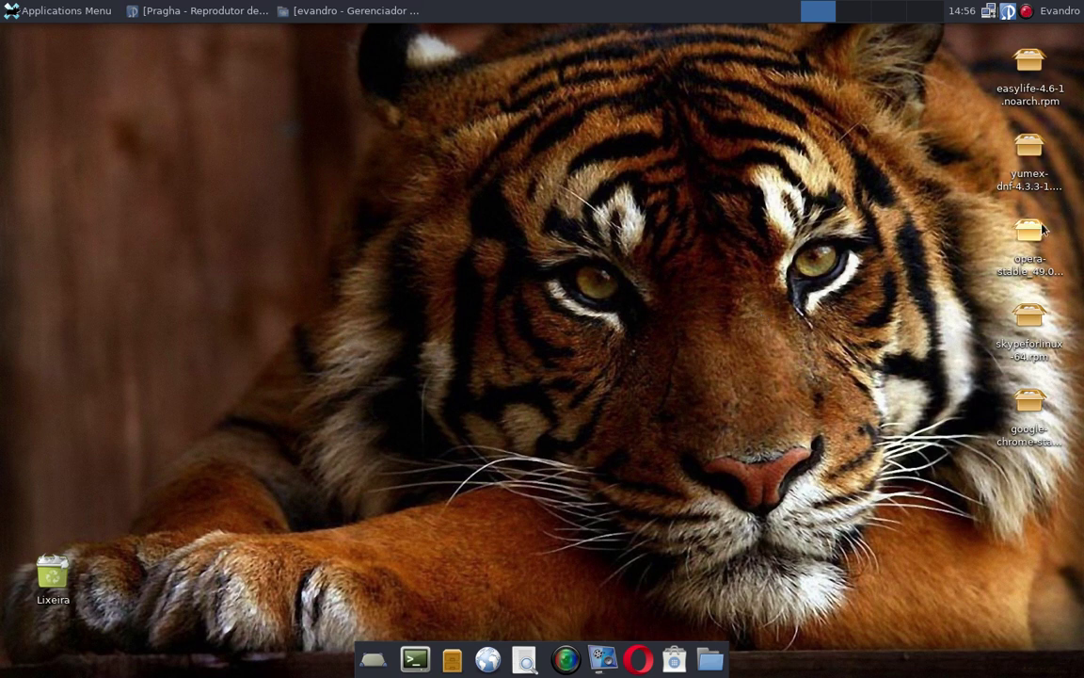
left_click(1029, 249)
left_click(1022, 322)
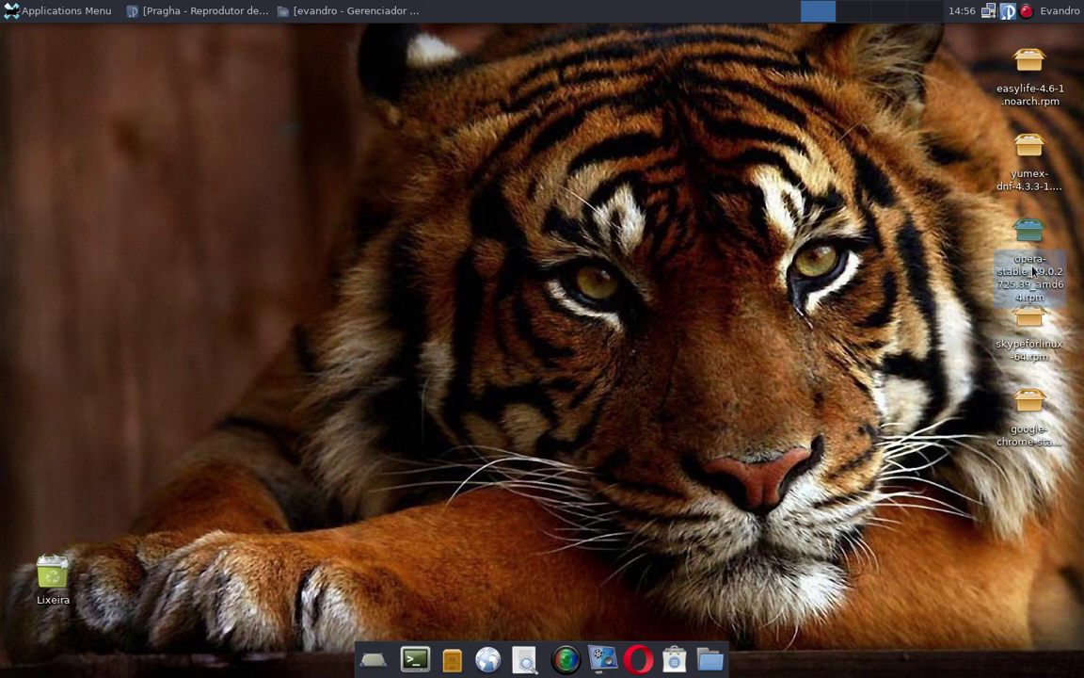
left_click(1028, 143)
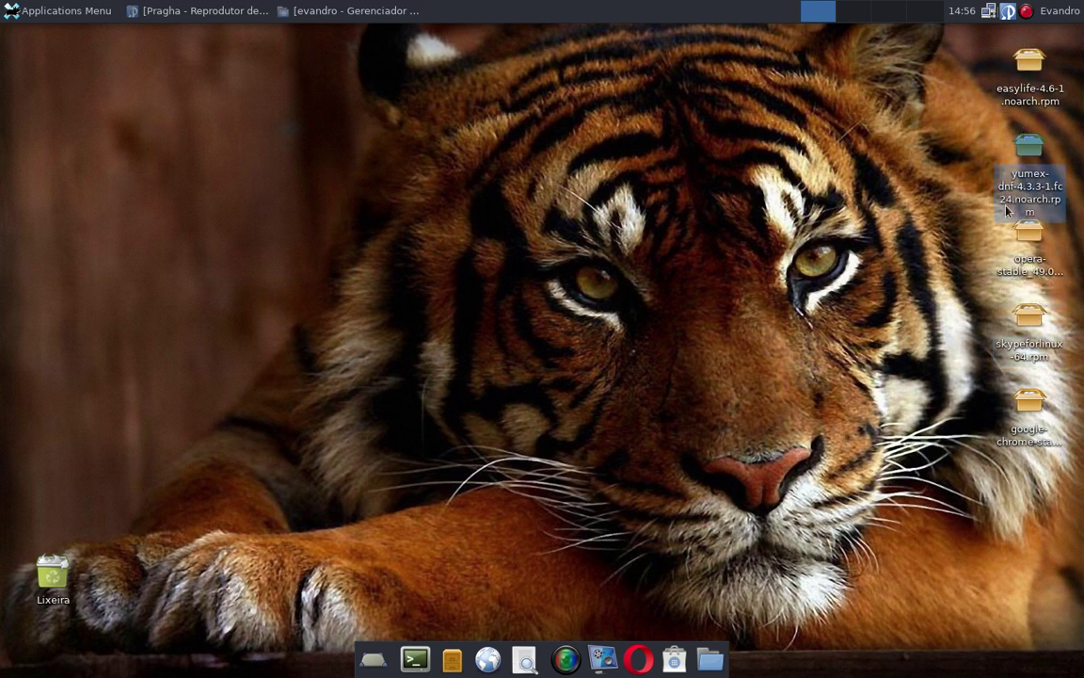
mouse_move(1006, 211)
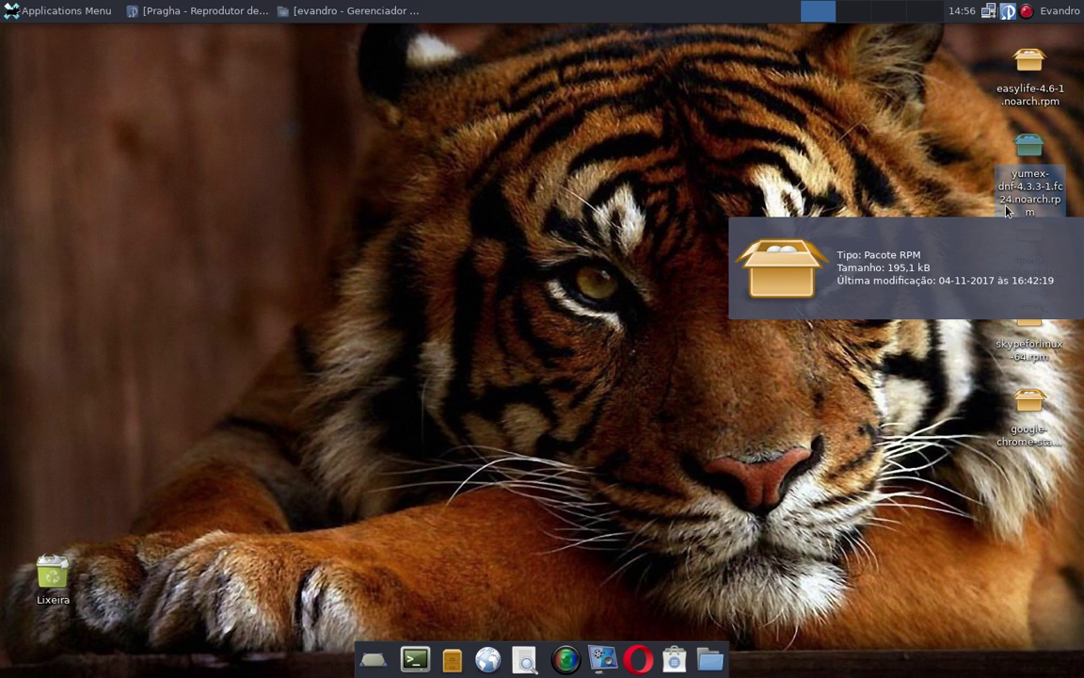
left_click(809, 134)
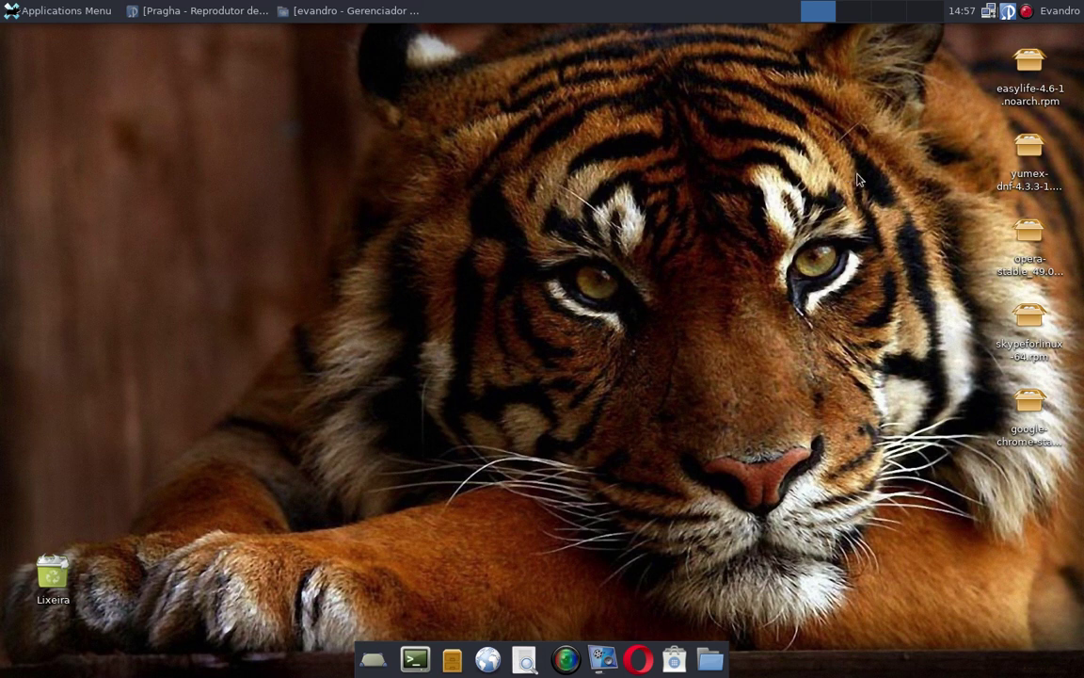
Step: Review the Opera RPM package on the desktop, selecting it repeatedly to view its full name and details, and clear the selection
left_click(1029, 231)
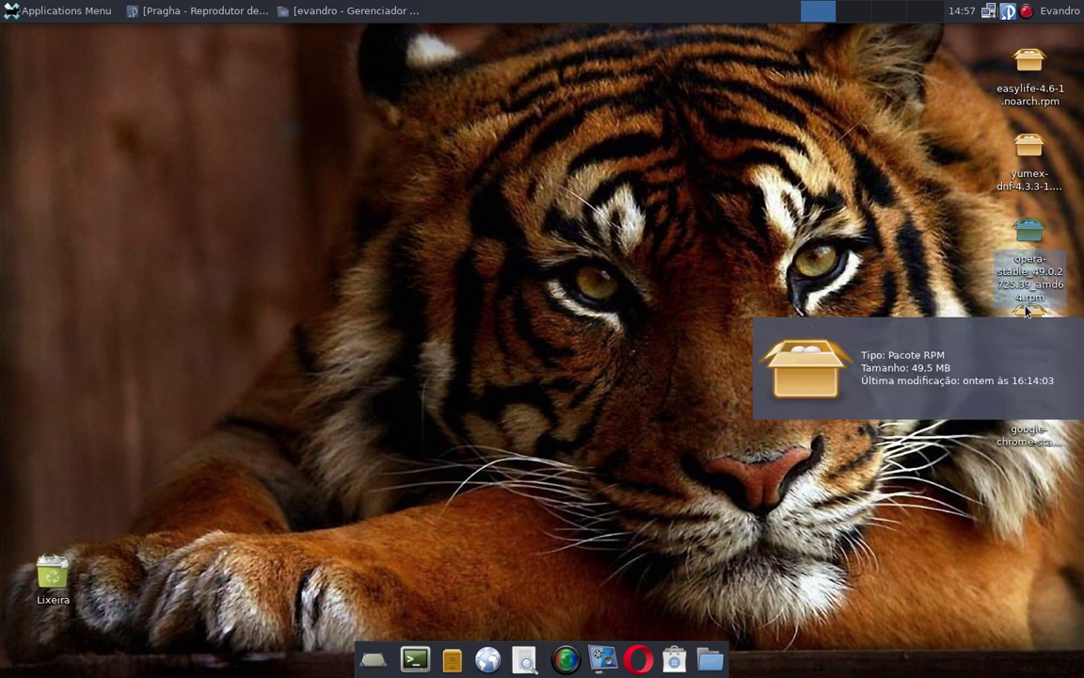
left_click(690, 235)
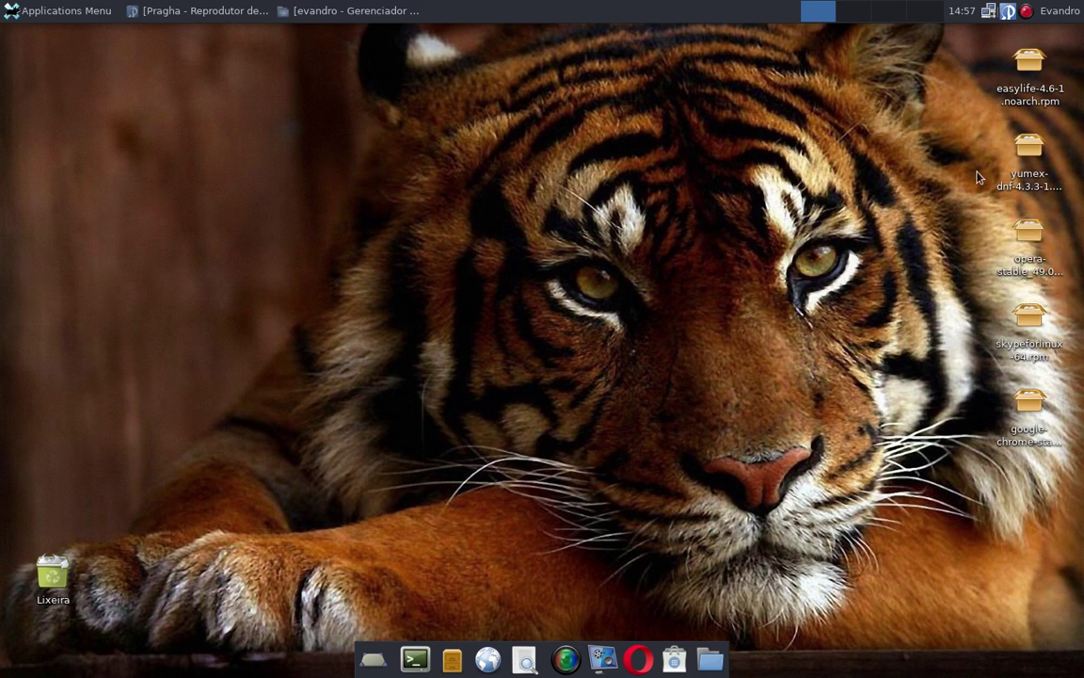
left_click(1028, 243)
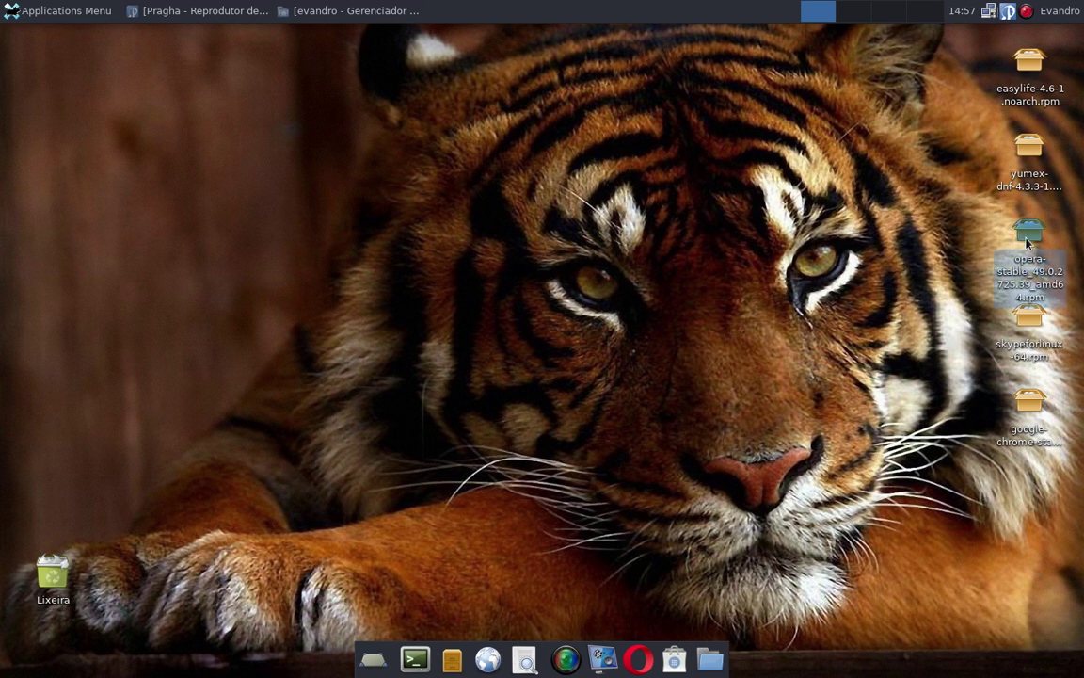
left_click(891, 253)
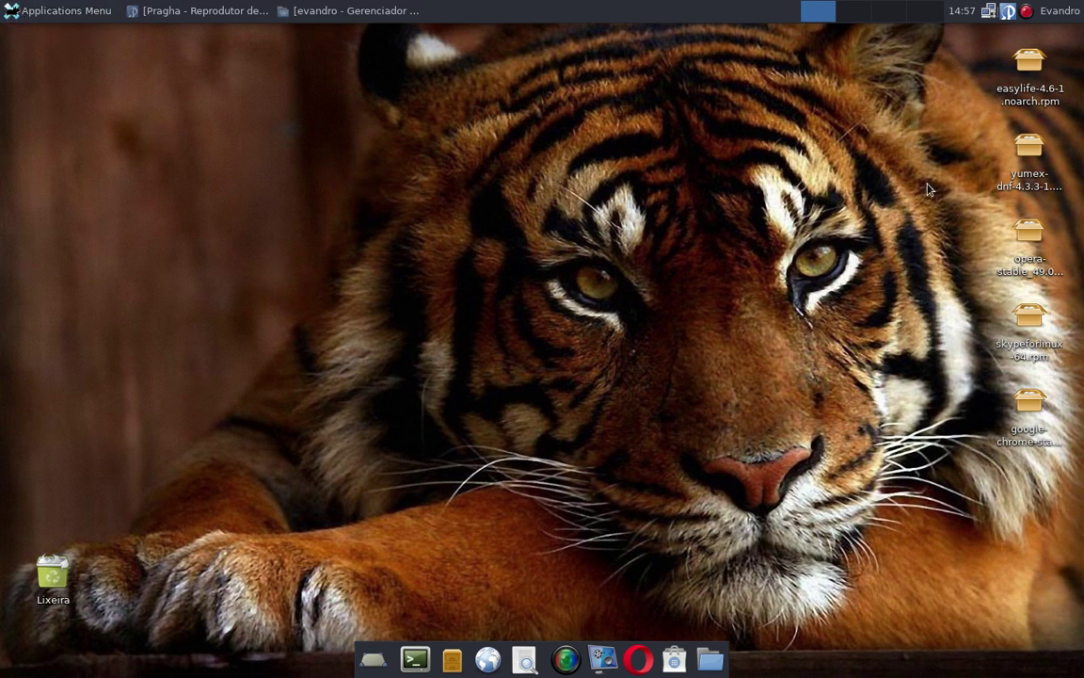
left_click(1023, 257)
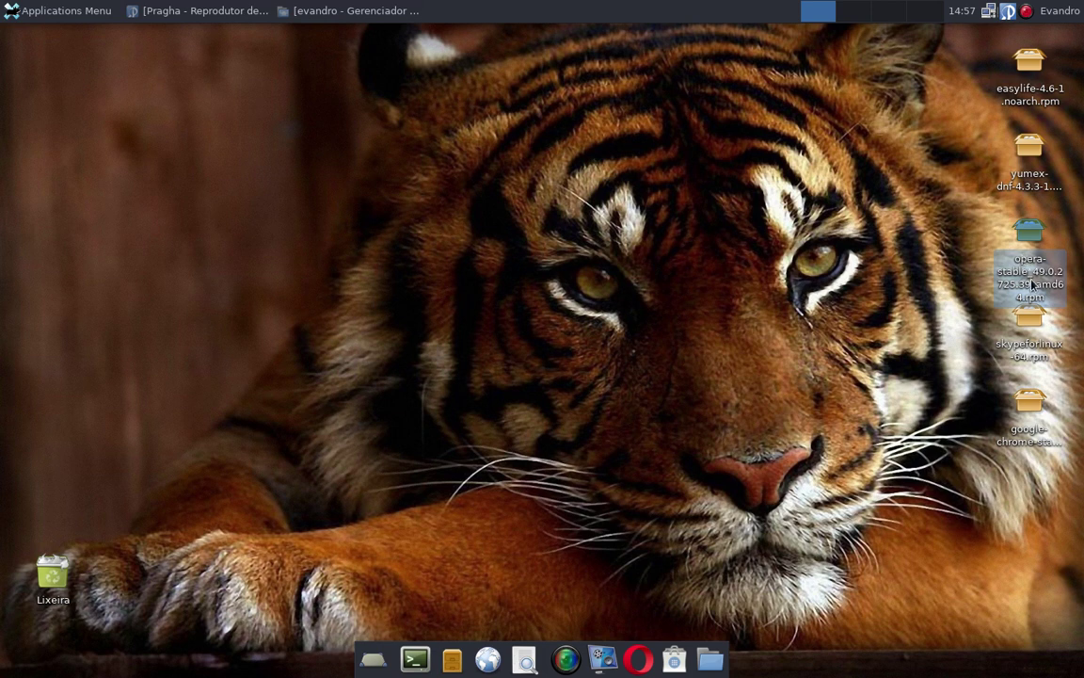
left_click(927, 240)
left_click(1041, 234)
left_click(678, 275)
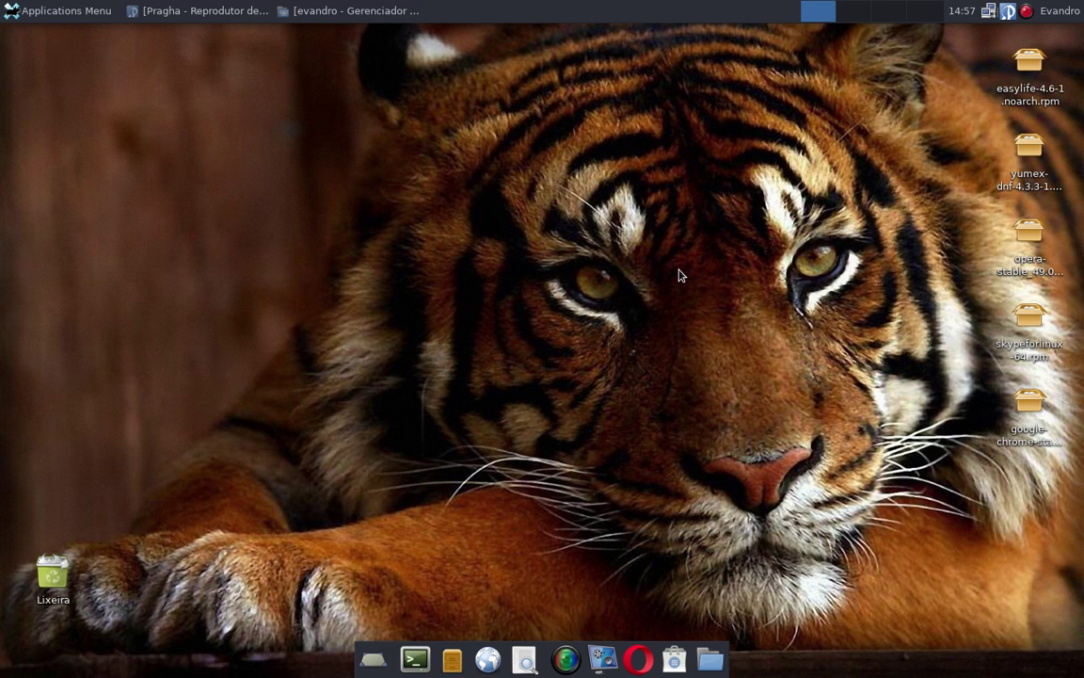
Step: Place an easyLife shortcut from the applications menu on the desktop and create a dock launcher from it beside the application finder
left_click(37, 19)
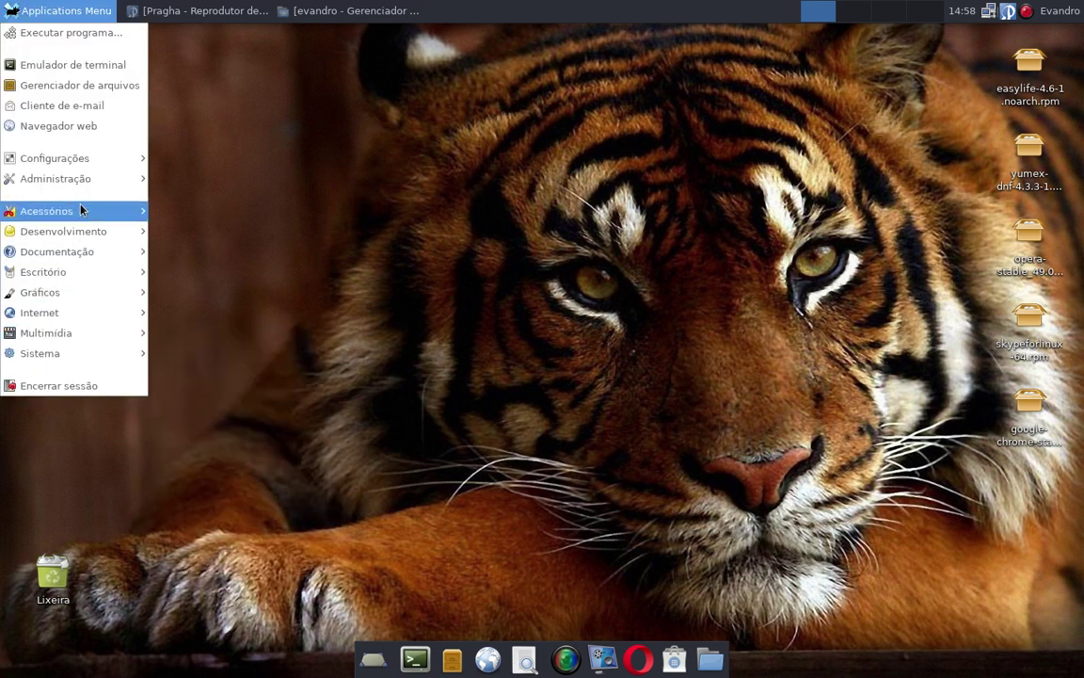
mouse_move(68, 352)
left_click_drag(217, 380, 443, 202)
left_click(69, 86)
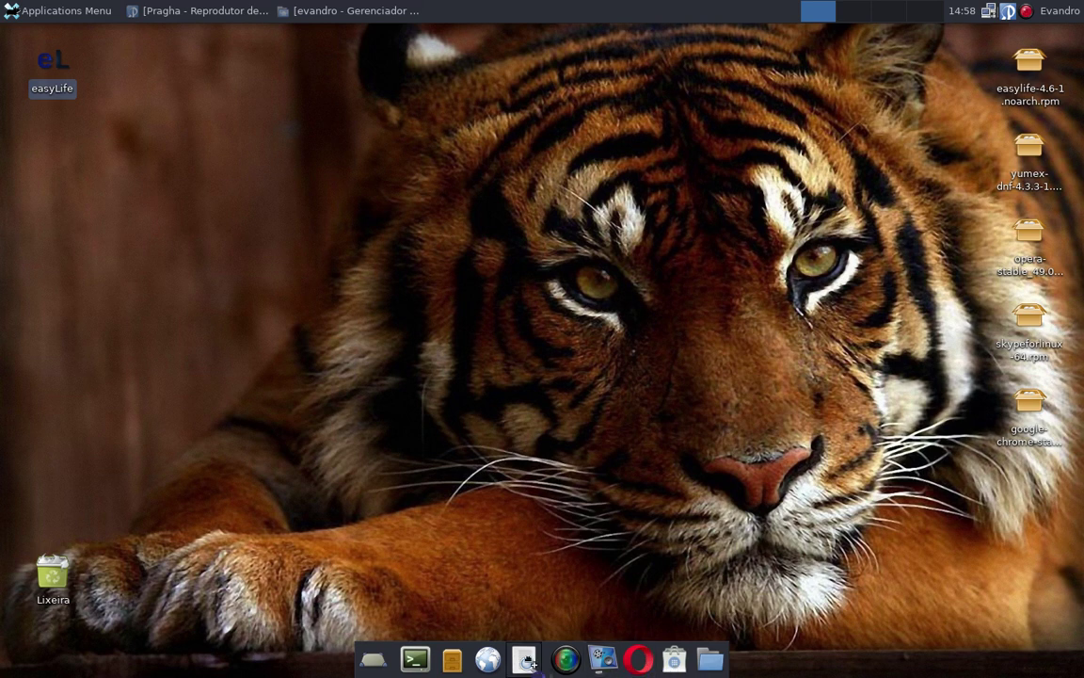
left_click_drag(548, 662, 549, 662)
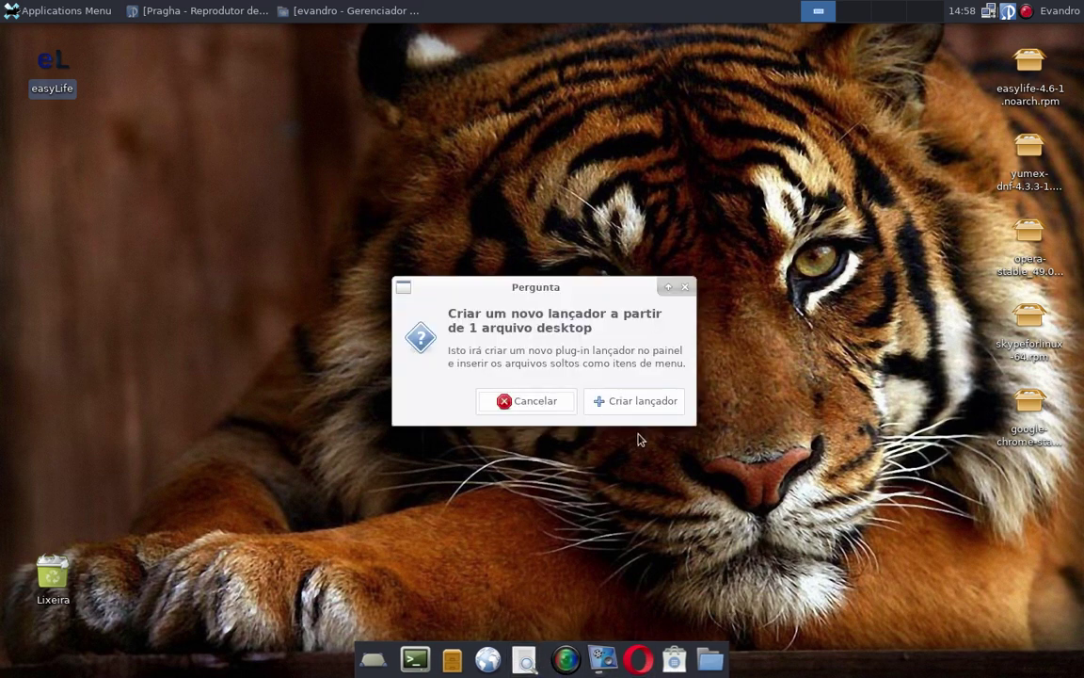
left_click(647, 403)
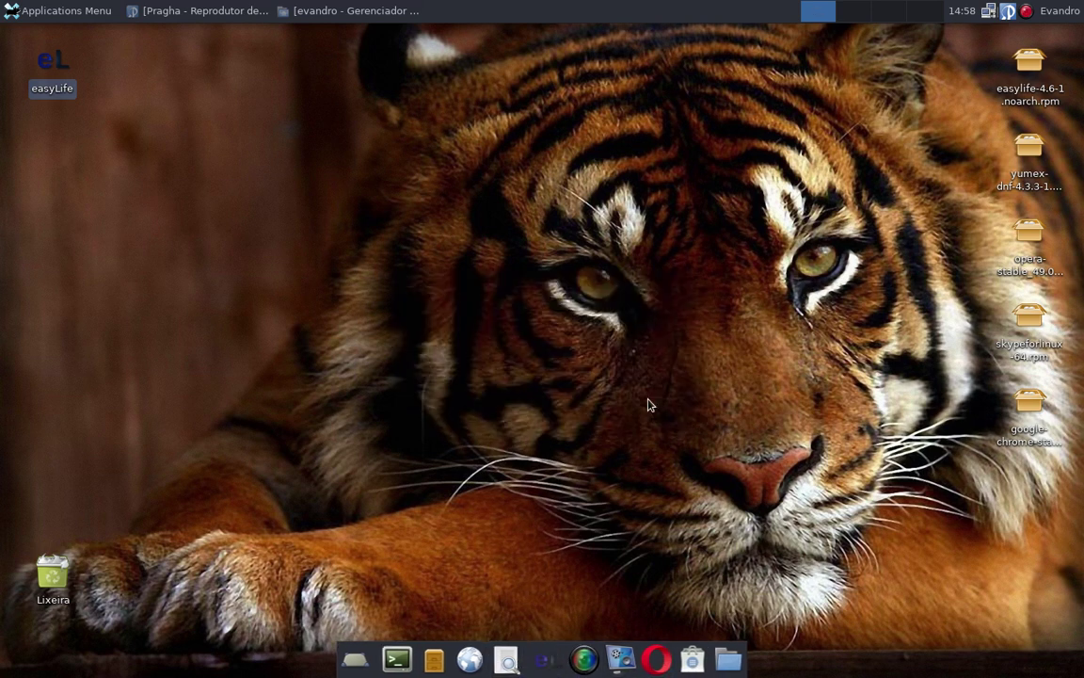
Step: Launch easyLife from its new dock launcher, move its window up slightly, and minimize both the easyLife and Terminal windows
left_click(549, 662)
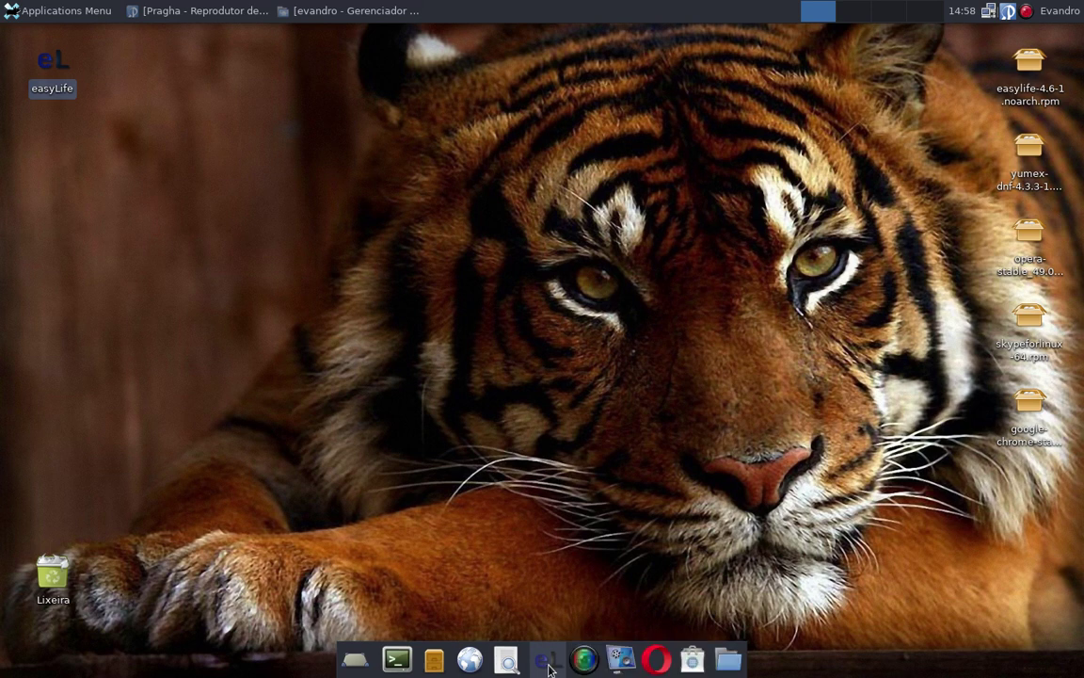
key("Return")
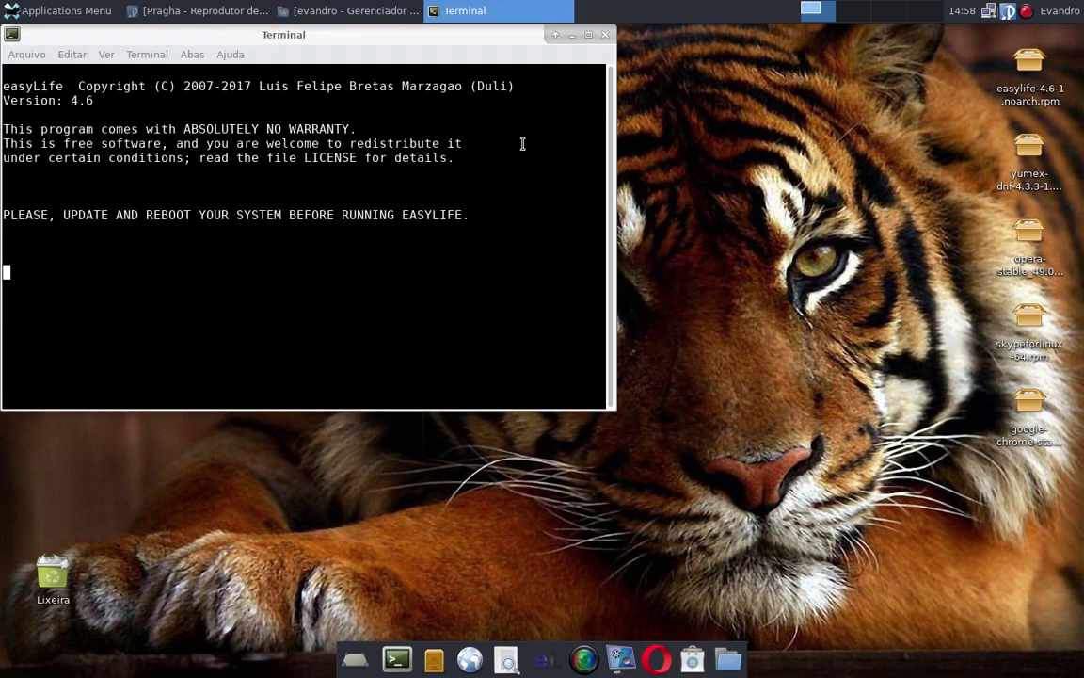
left_click_drag(655, 261, 626, 195)
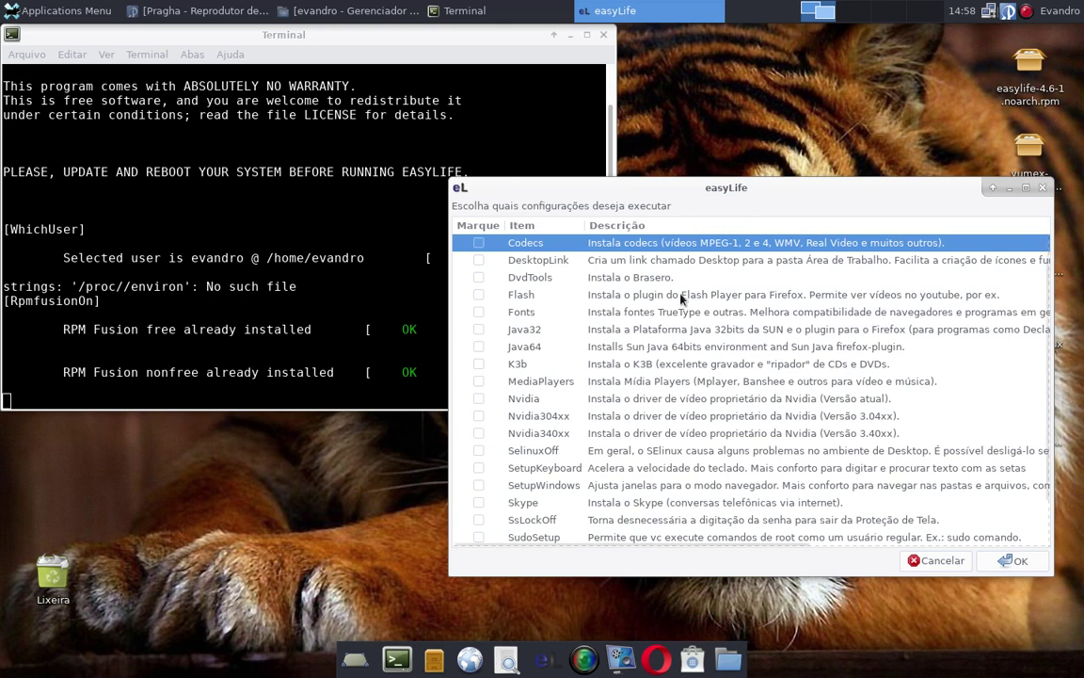
left_click(1009, 187)
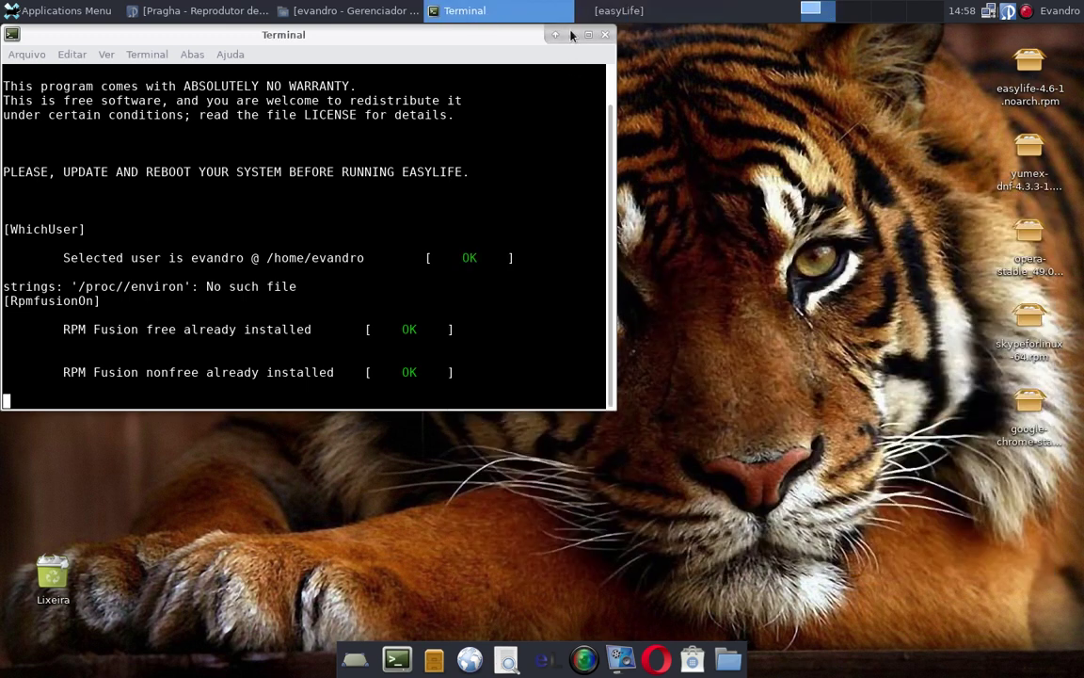
left_click(570, 34)
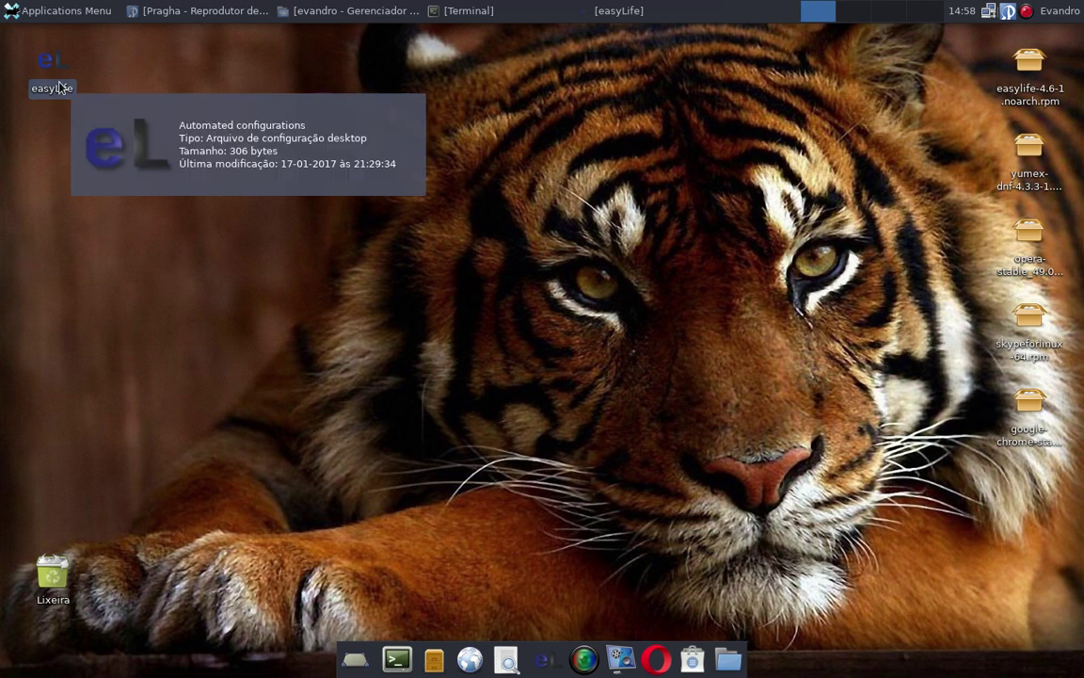
Step: Restore and reposition the easyLife window, mark Nvidia, Codecs, Flash, Java64 and Theme for installation, and highlight the Skype item
left_click(649, 10)
left_click_drag(652, 193, 454, 119)
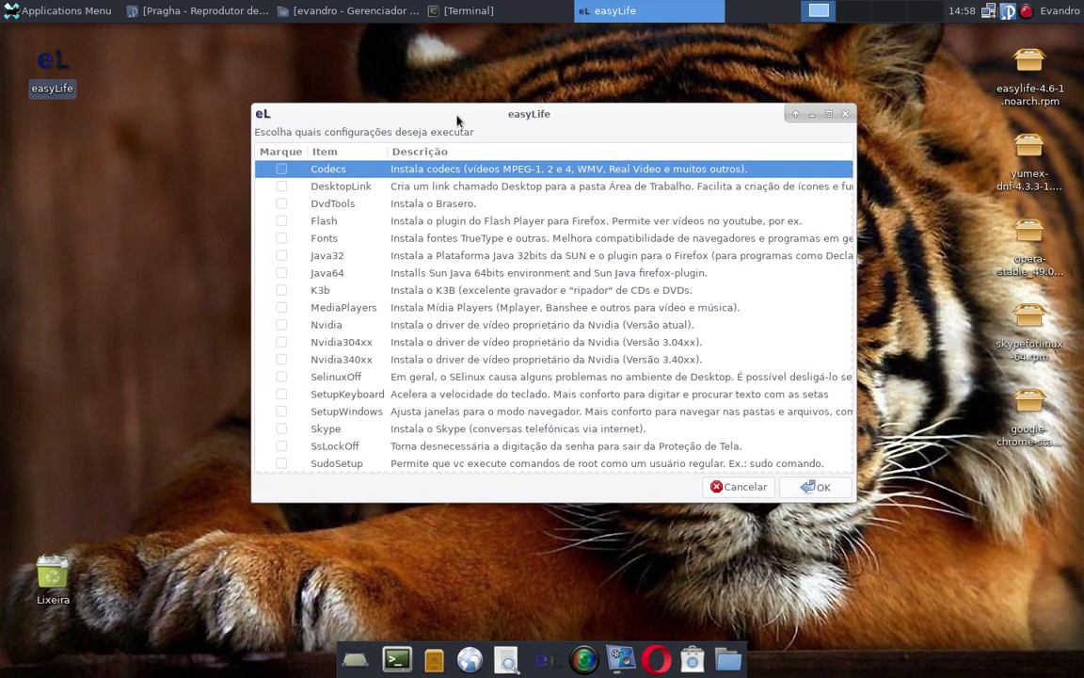
left_click(282, 325)
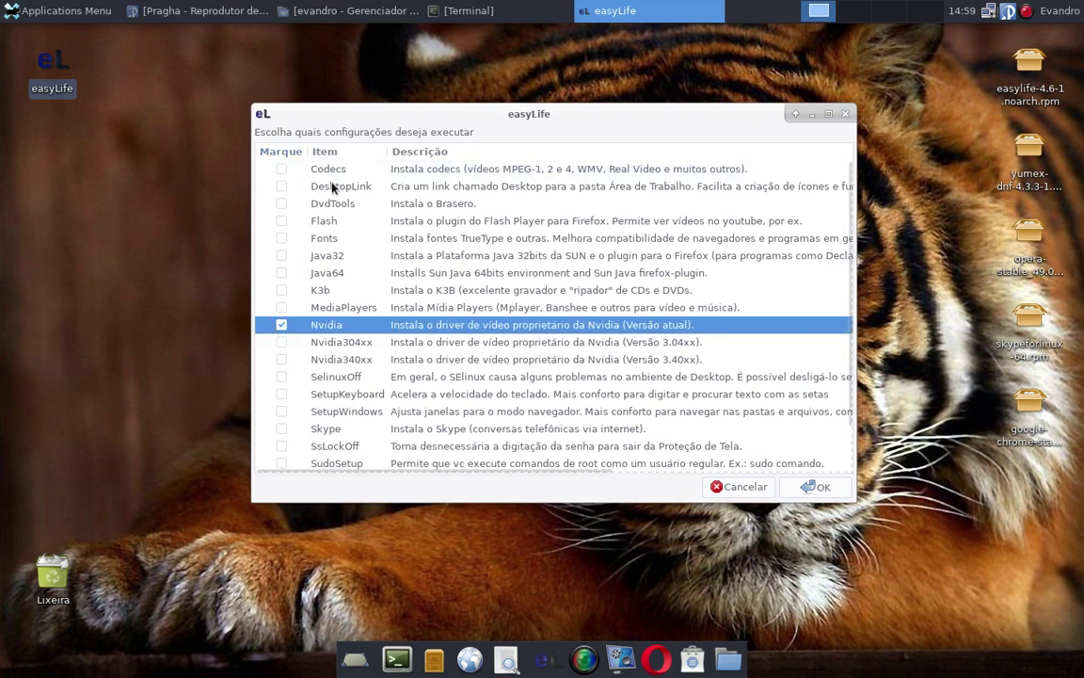
scroll(292, 373, "down", 1)
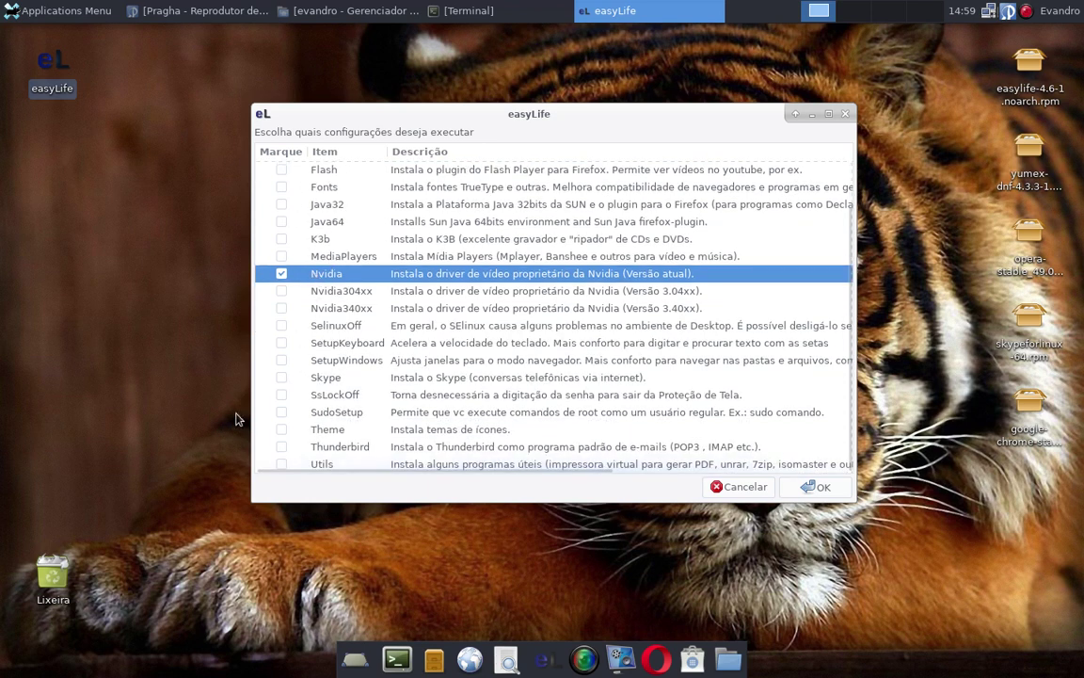
scroll(256, 372, "up", 1)
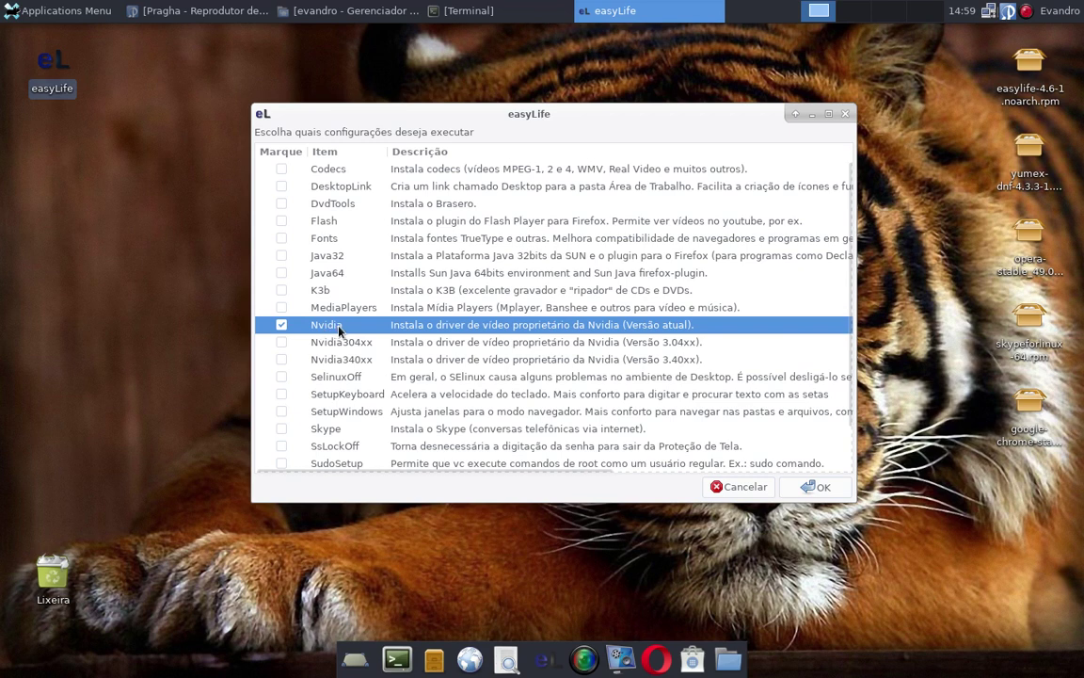
left_click(281, 169)
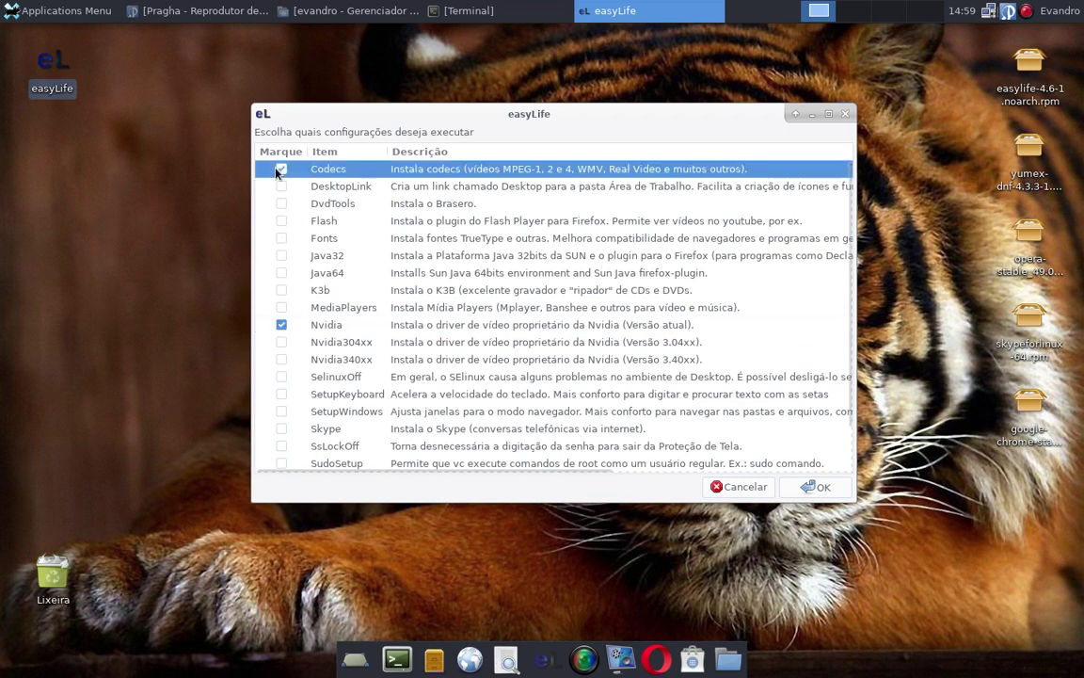
left_click(281, 220)
left_click(280, 272)
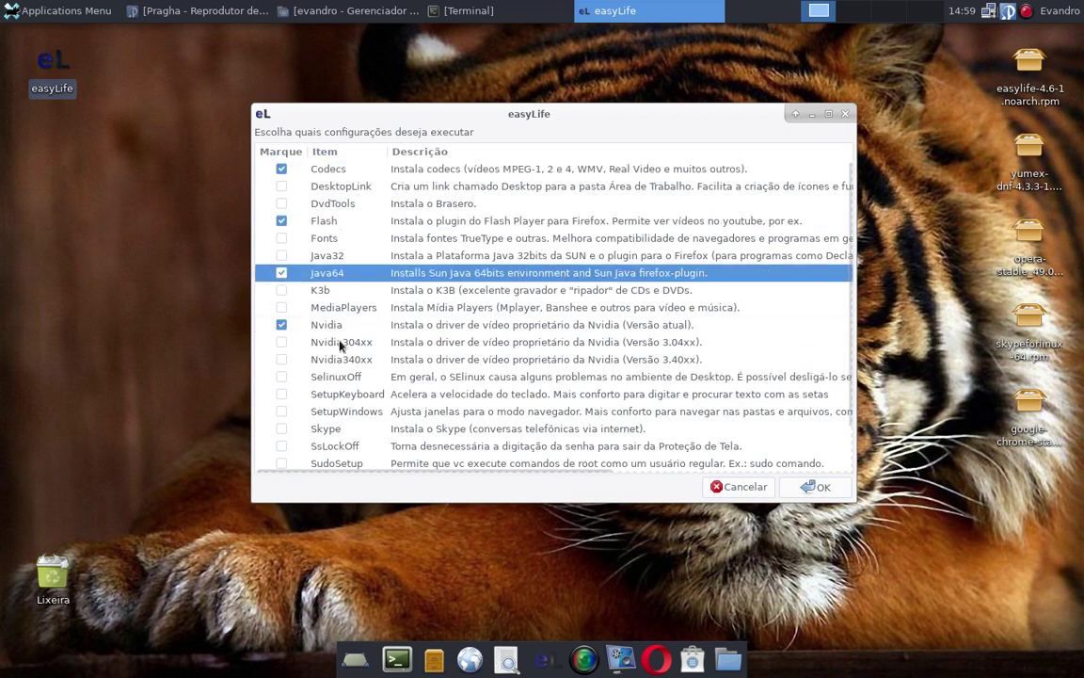
scroll(320, 311, "down", 1)
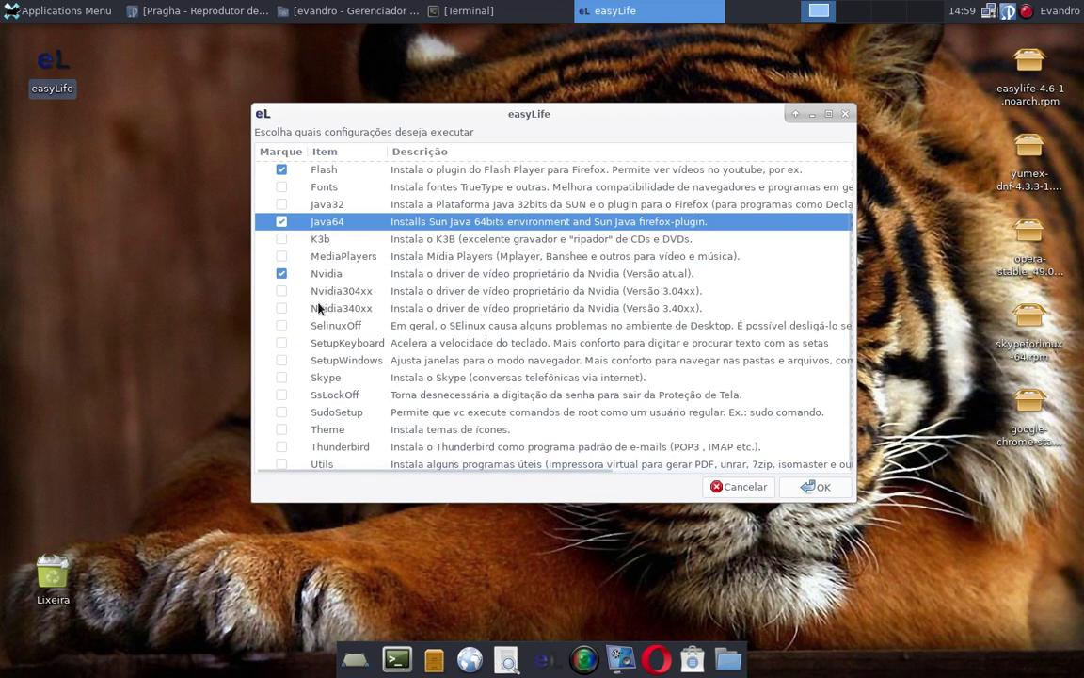
left_click(280, 430)
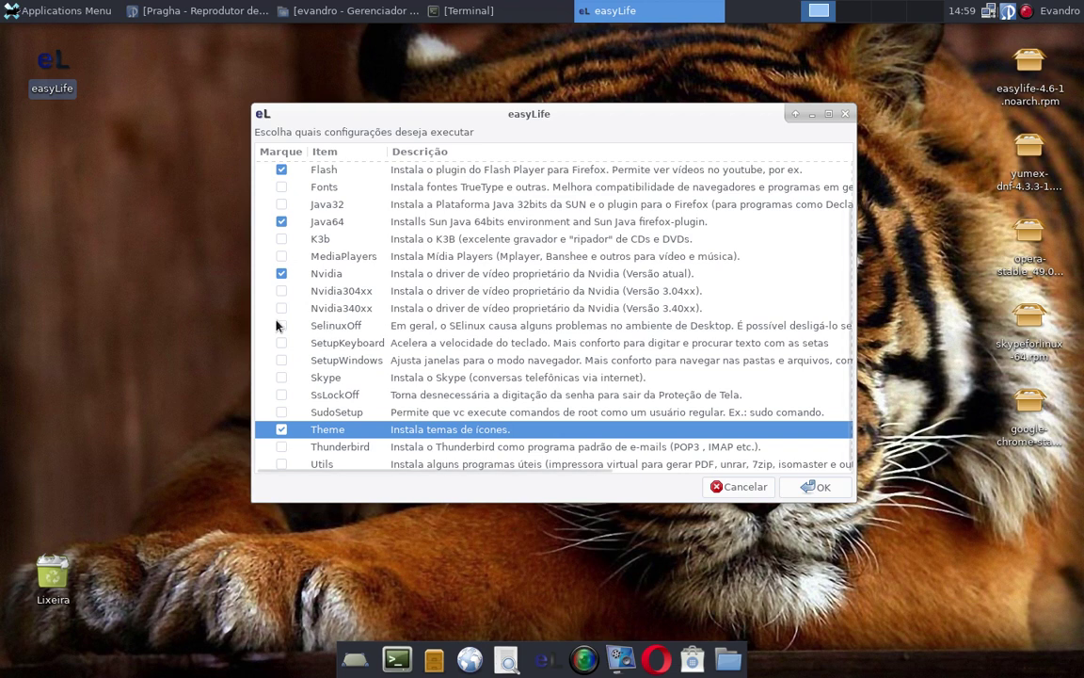
left_click(287, 380)
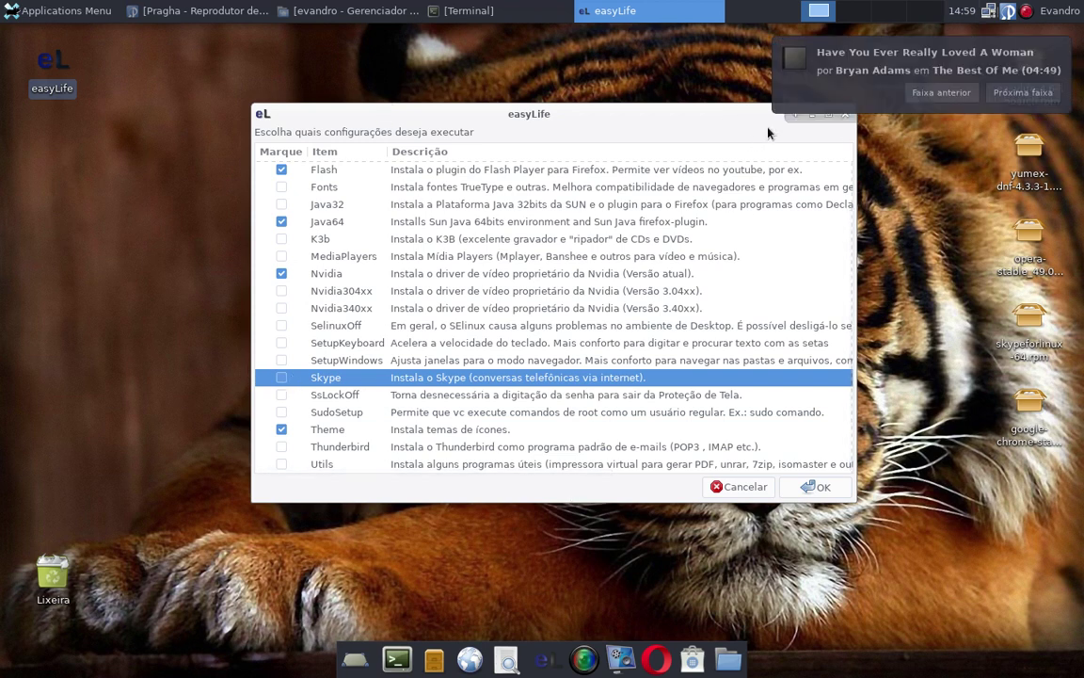
Step: Move the easyLife window down a little, close it without applying the marked items, and acknowledge the closing message
left_click_drag(687, 118, 696, 172)
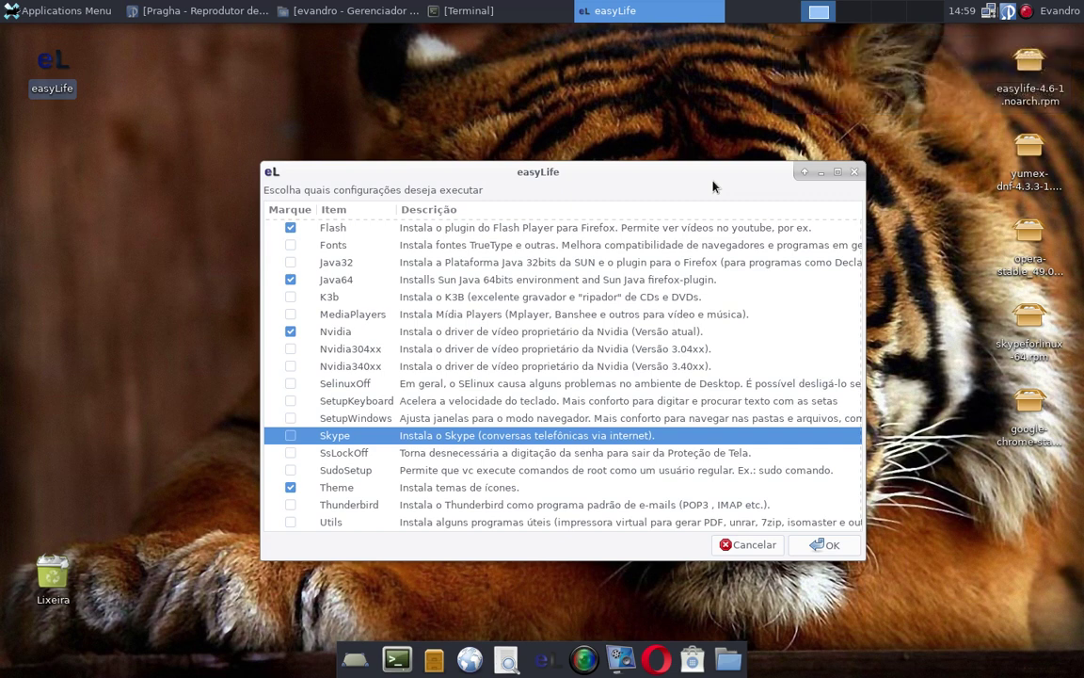
left_click(834, 175)
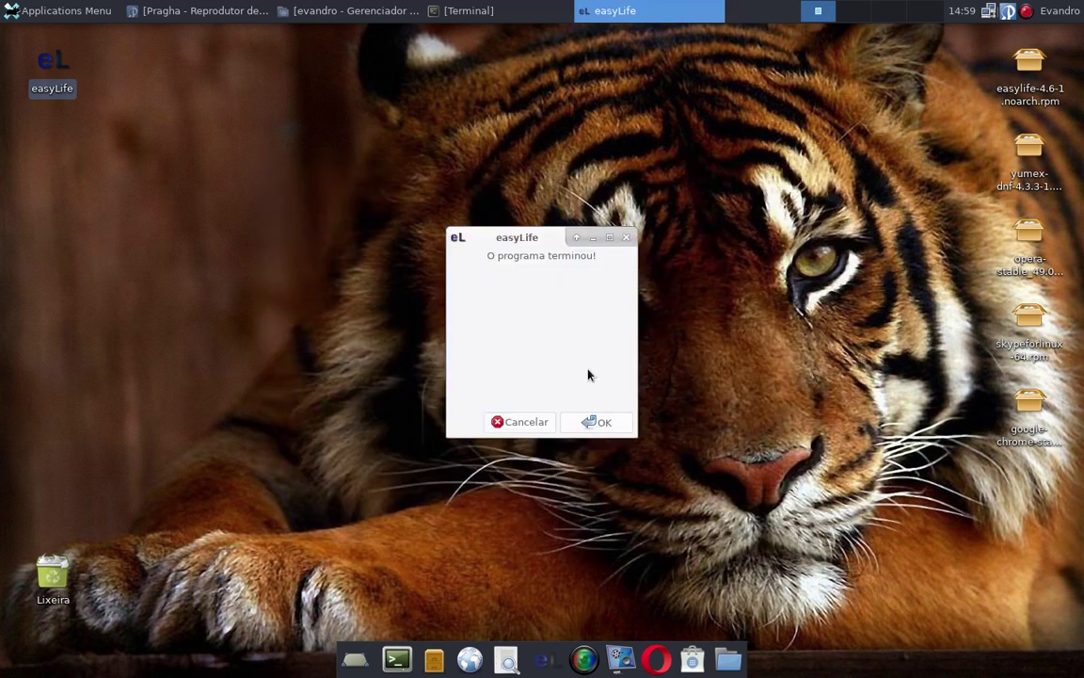
left_click(604, 421)
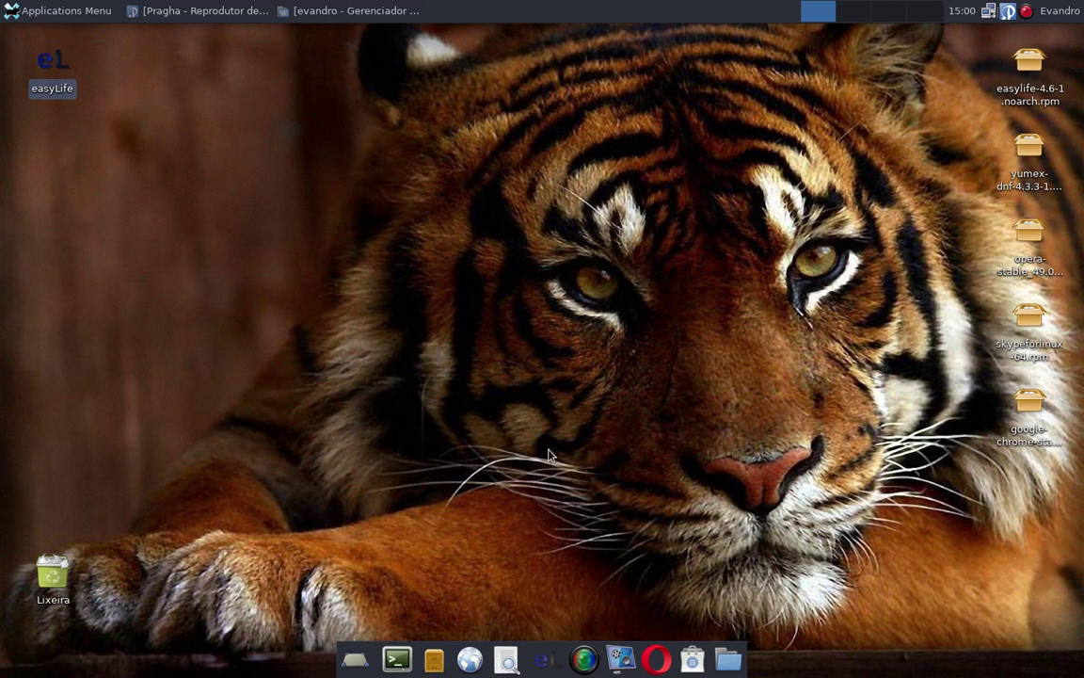
Step: Launch the dnfdragora software manager from the administration programs and move its window towards the middle of the desktop
left_click(55, 12)
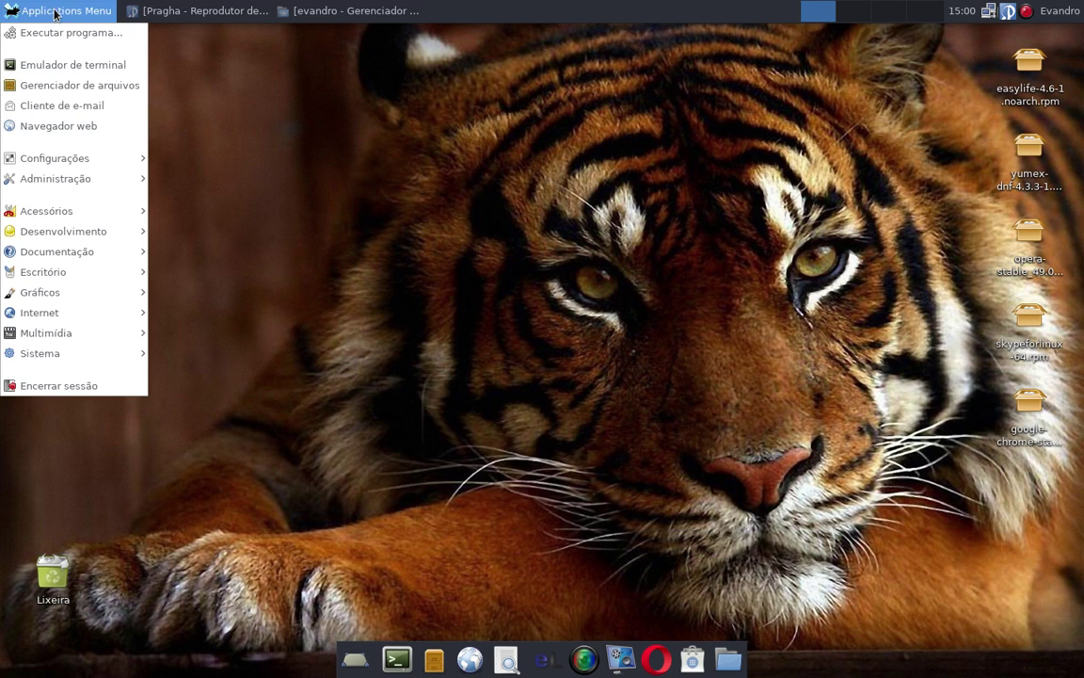
left_click(55, 12)
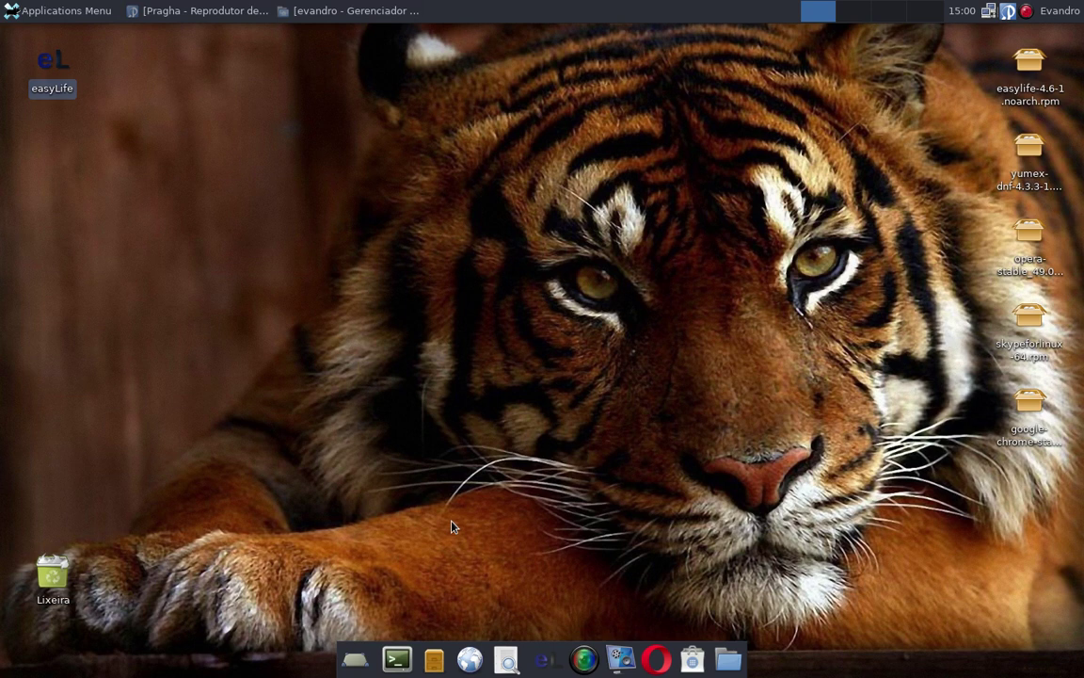
left_click(43, 14)
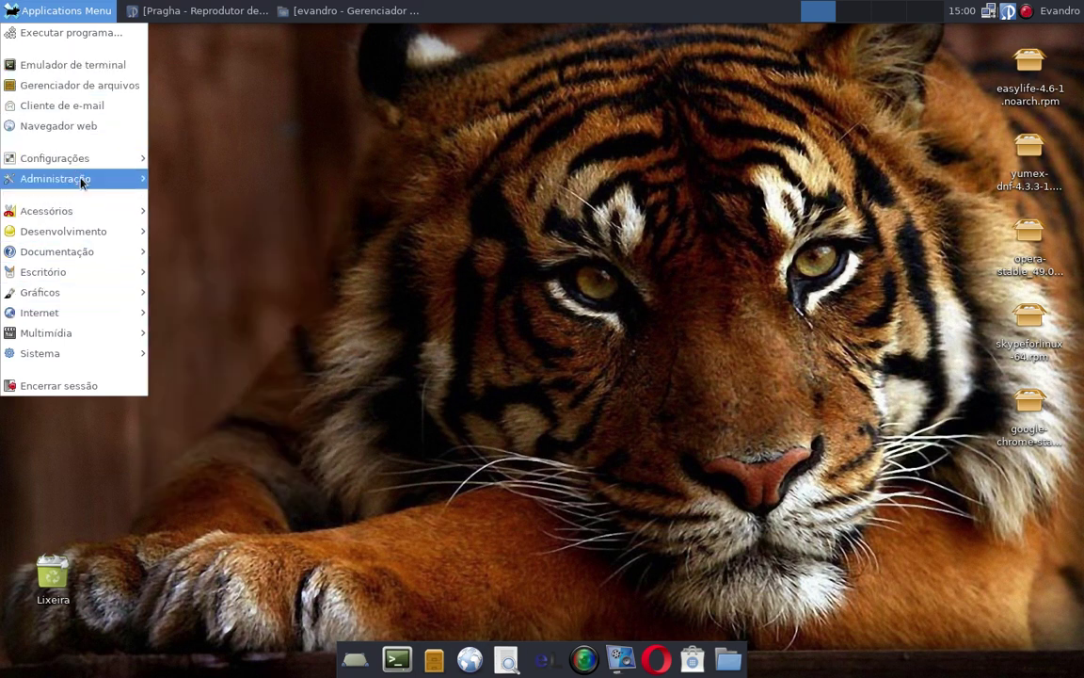
mouse_move(82, 182)
left_click(178, 217)
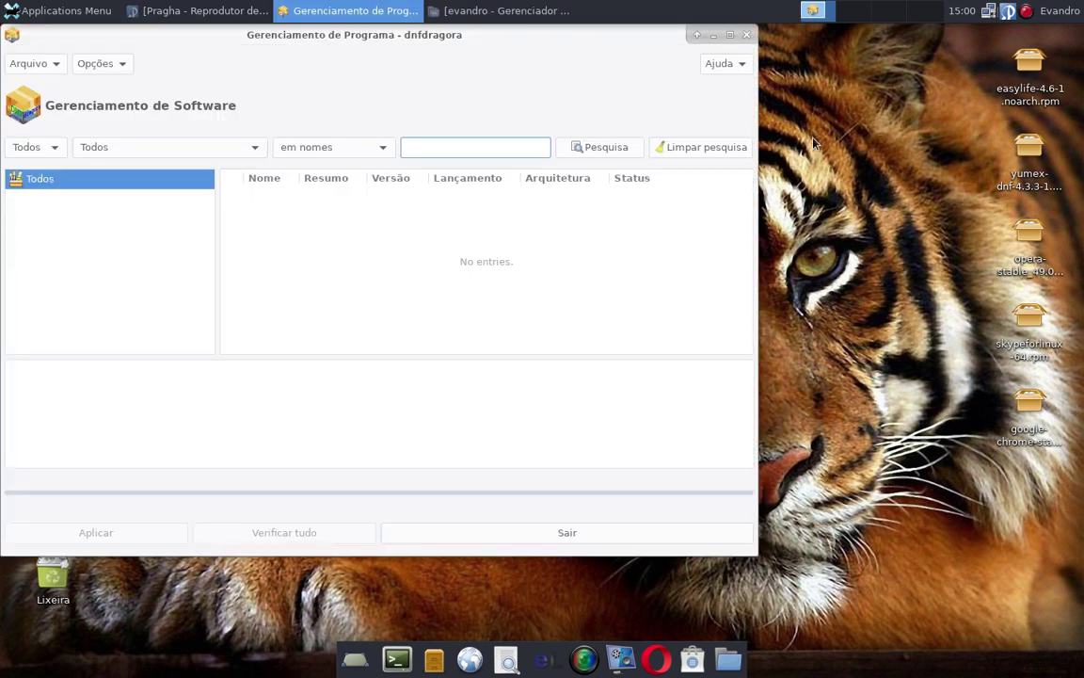
left_click_drag(621, 36, 716, 95)
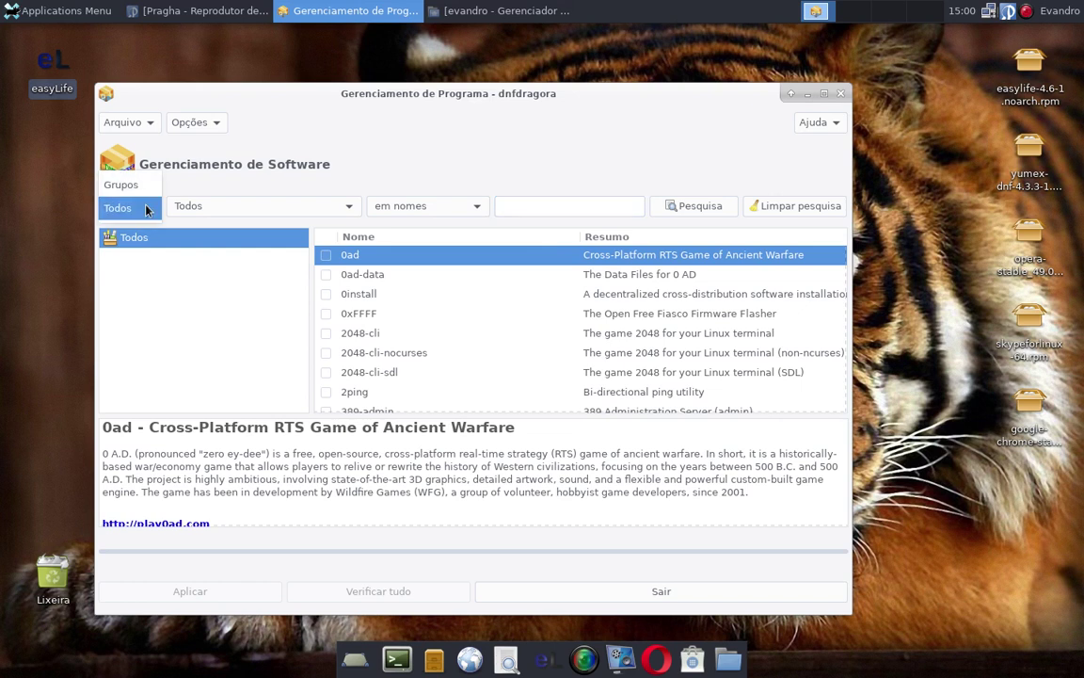
Step: Look over dnfdragora's package filters and its name search field, keeping the view on Todos, and close the software manager
left_click(184, 208)
left_click(198, 217)
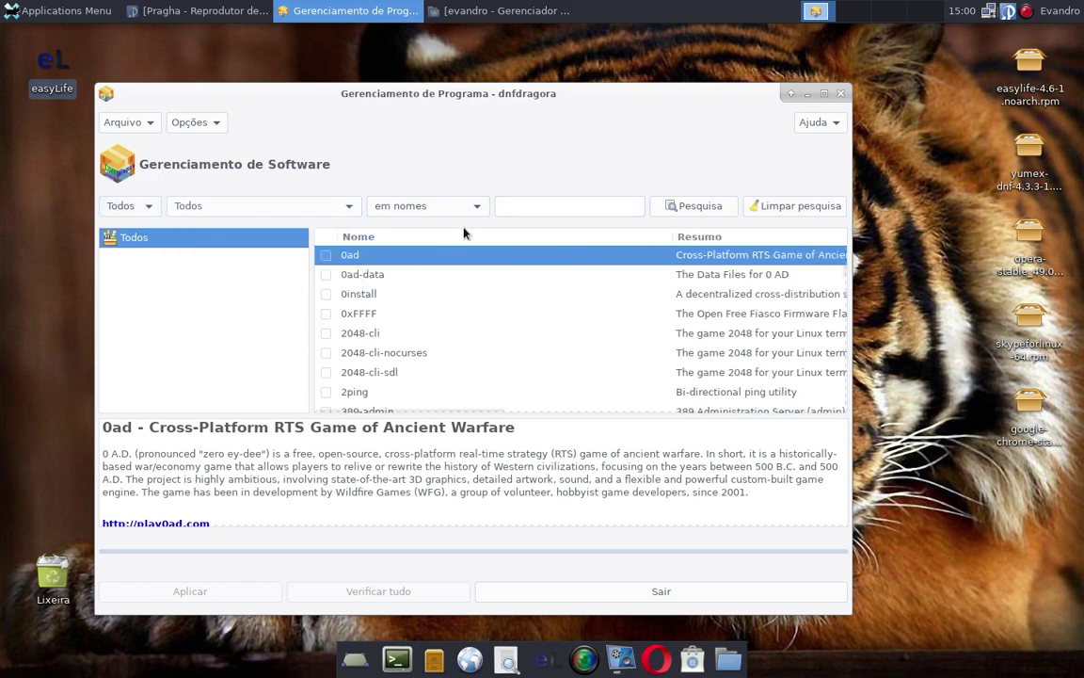
left_click(520, 206)
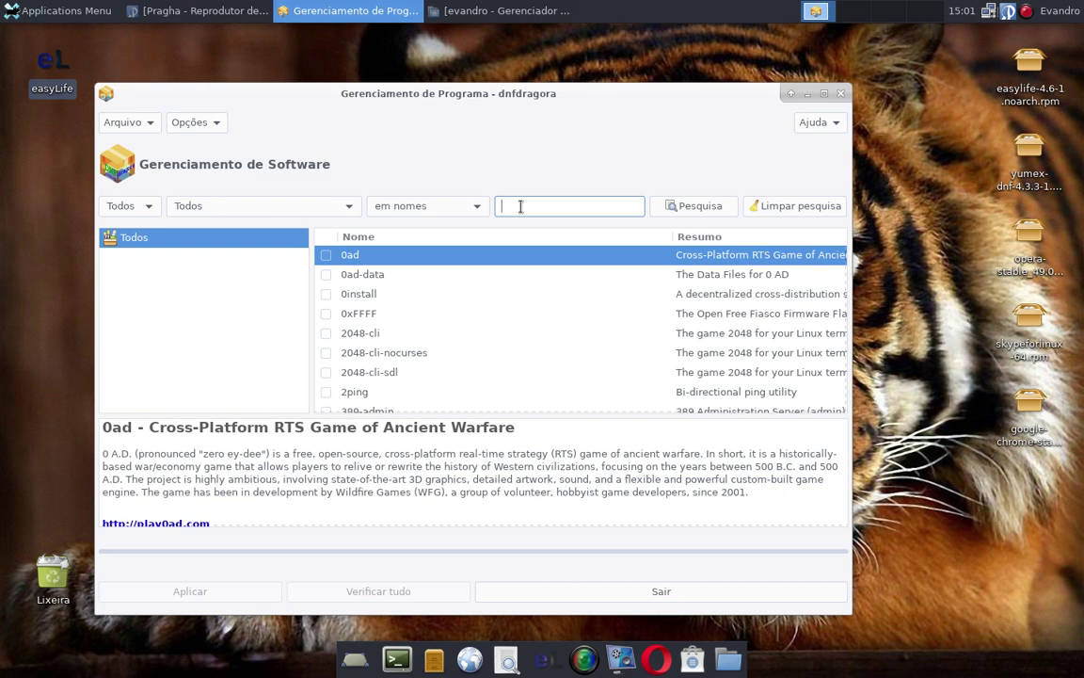
left_click(842, 94)
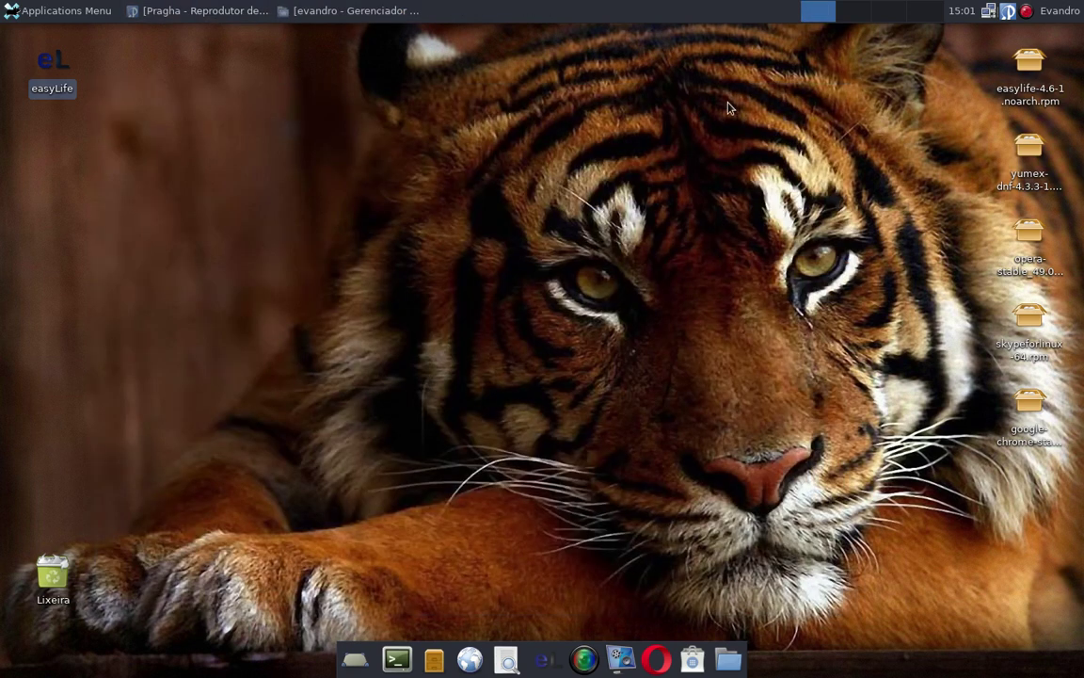
left_click(69, 12)
left_click(327, 175)
left_click(33, 11)
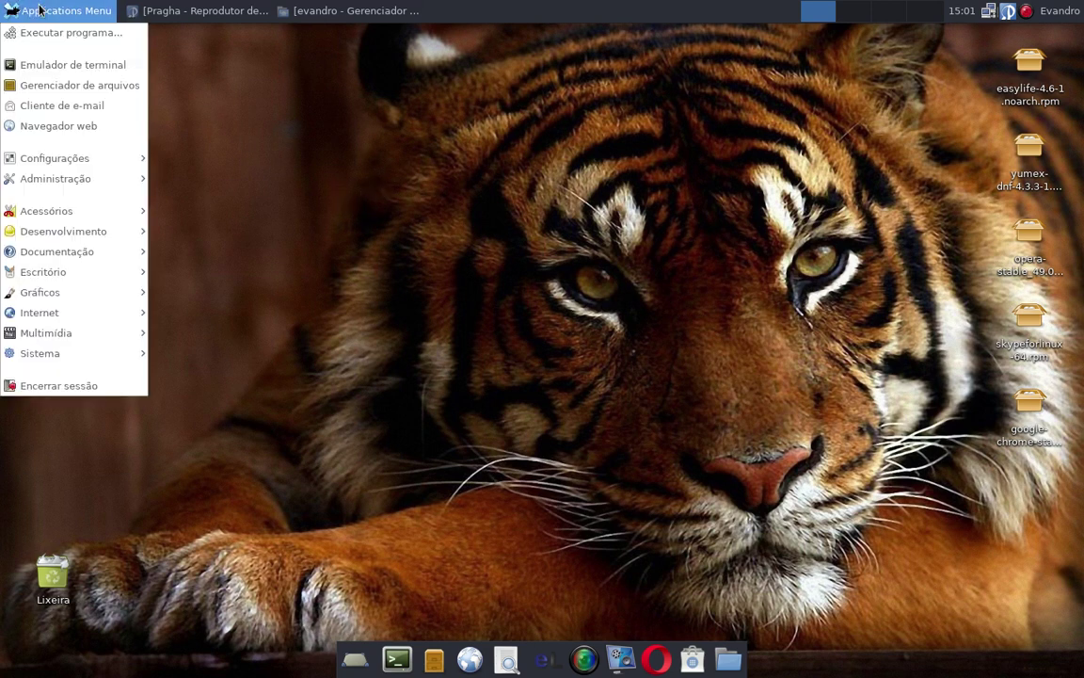
left_click(353, 138)
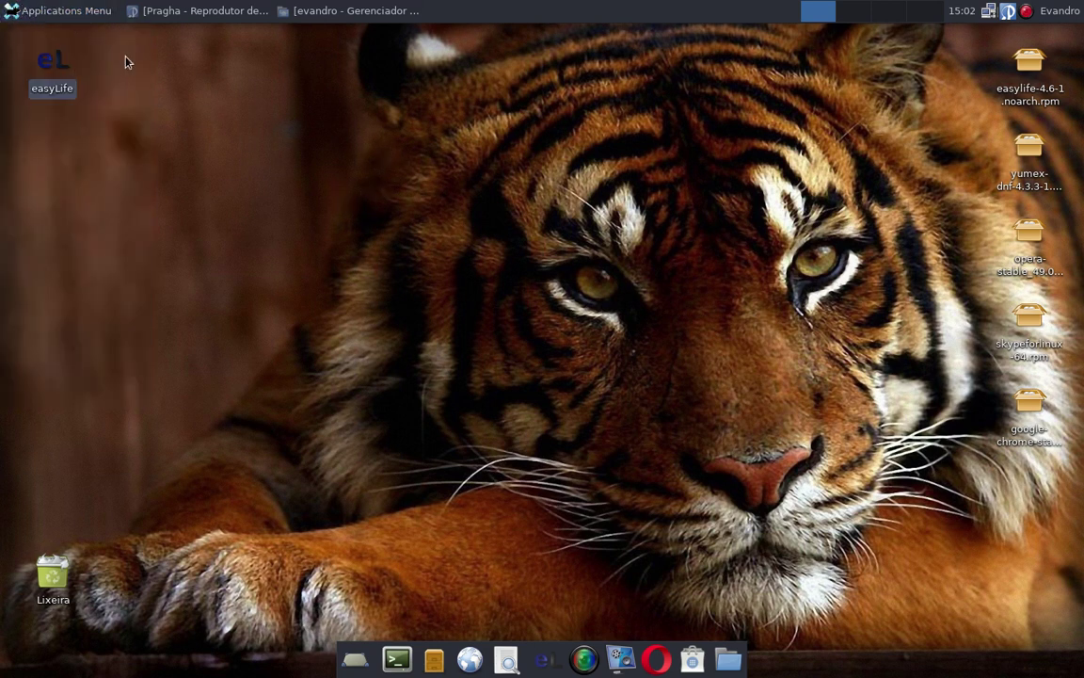
left_click(44, 13)
left_click(234, 209)
left_click(59, 11)
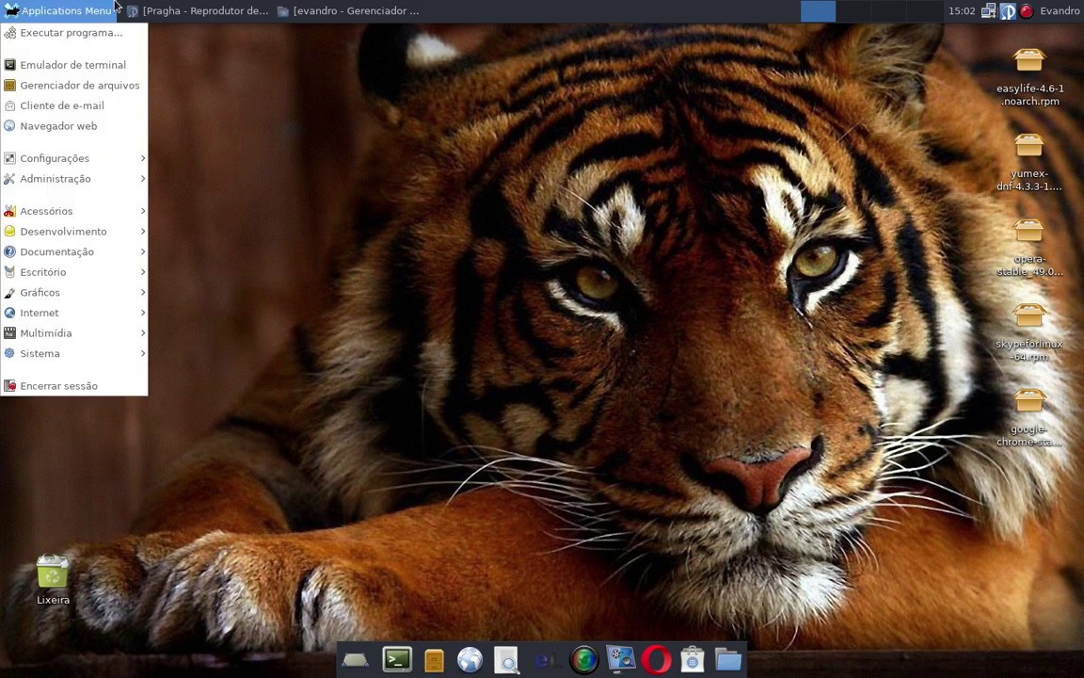
left_click(309, 188)
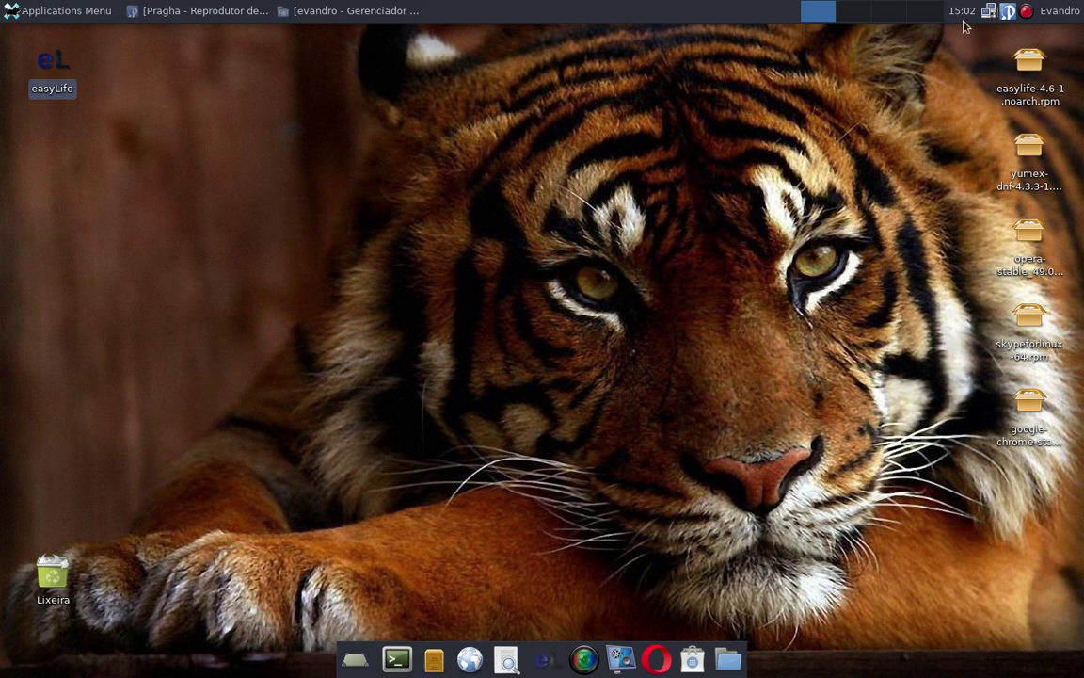
Step: Highlight the five downloaded RPM packages on the desktop together and clear the selection
left_click_drag(970, 42, 1031, 533)
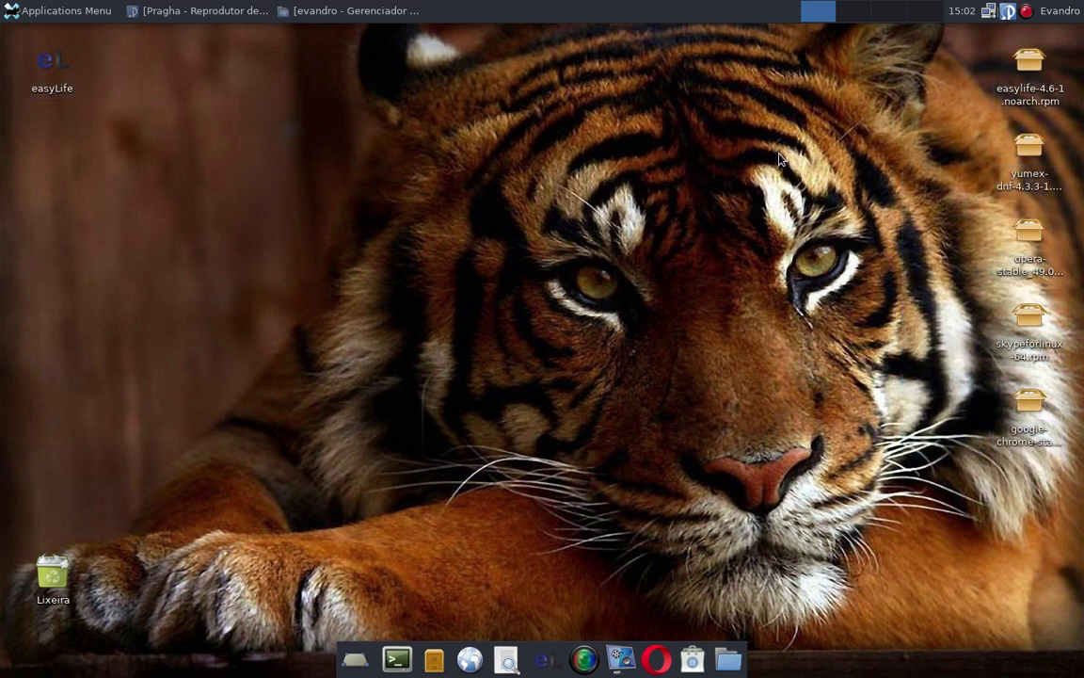
left_click_drag(918, 33, 1014, 543)
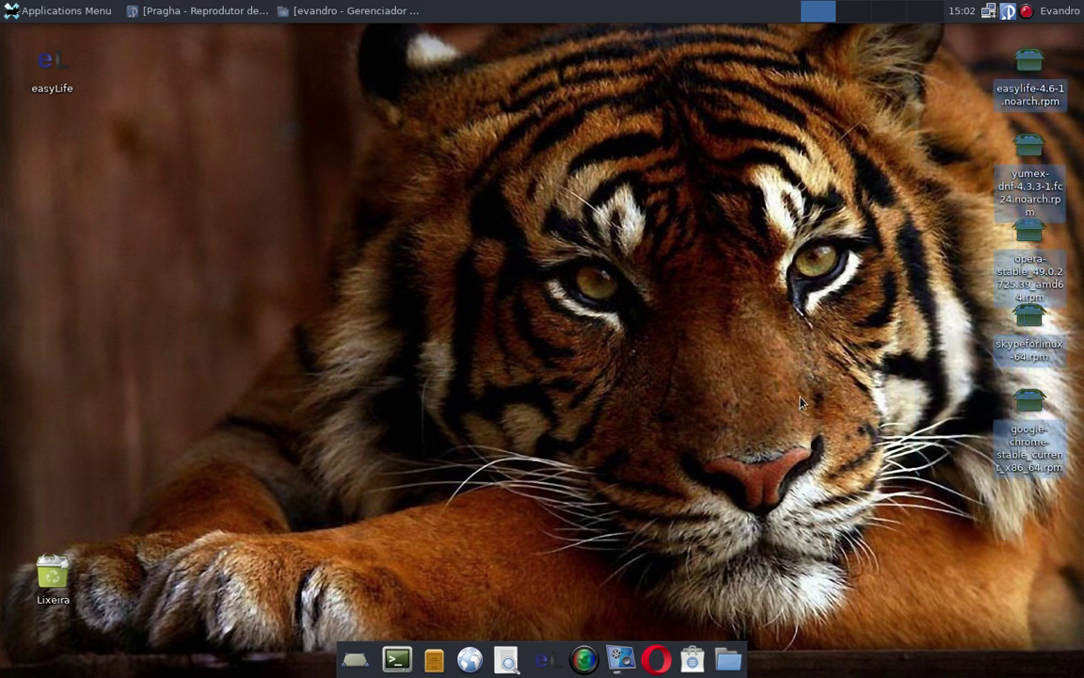
left_click(736, 226)
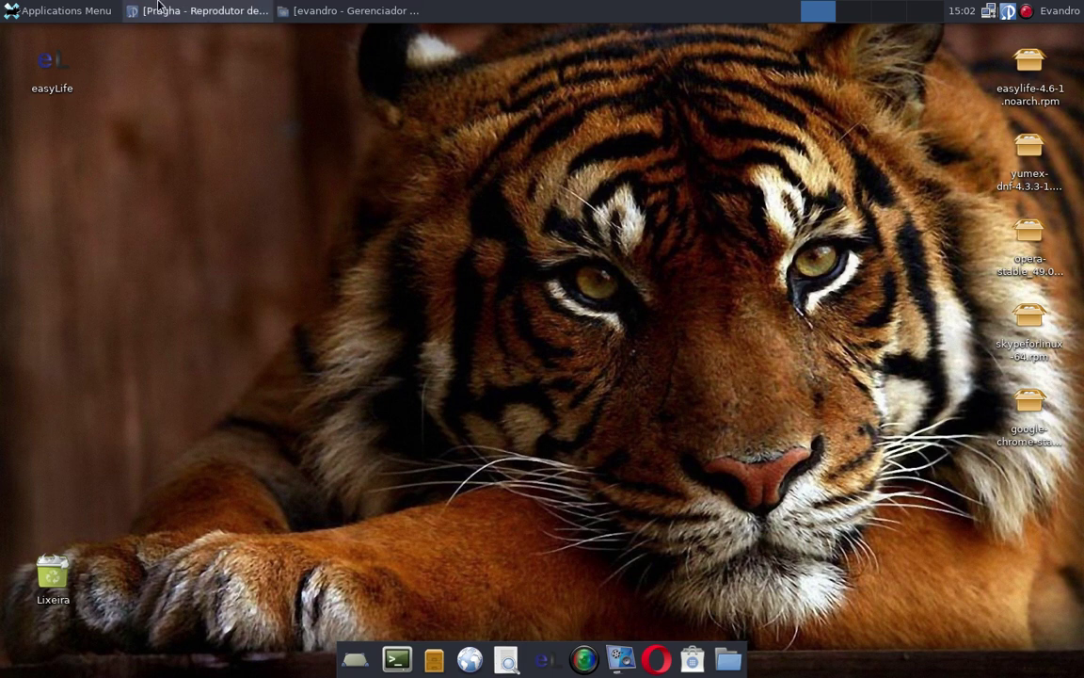
left_click(51, 11)
left_click(398, 170)
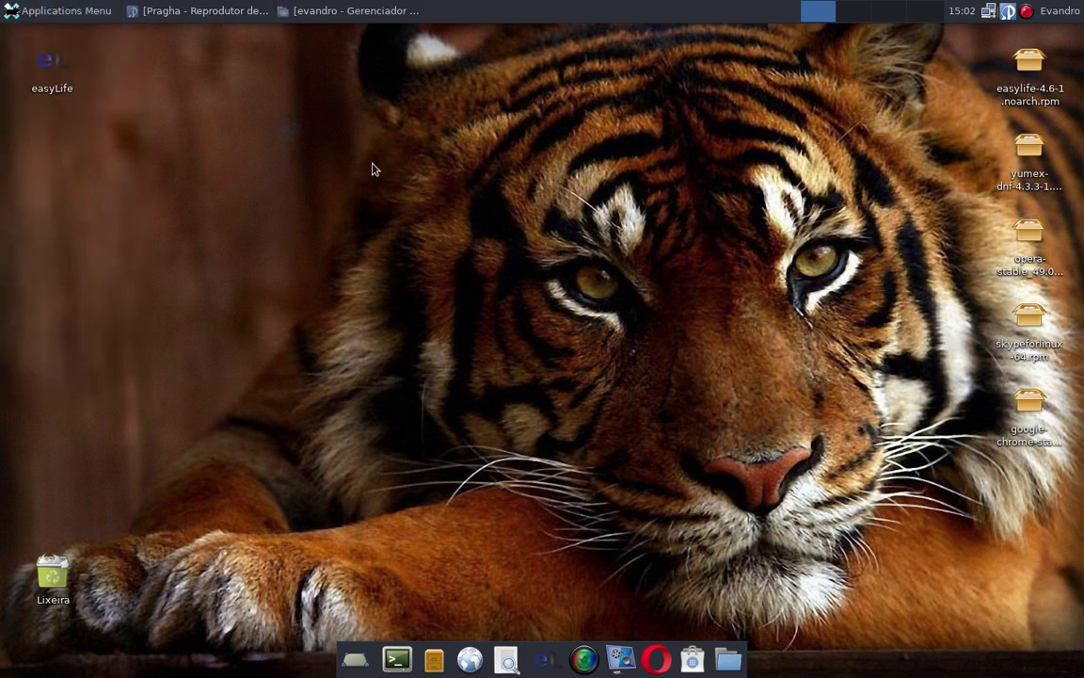
left_click(53, 15)
left_click(318, 166)
left_click(44, 13)
left_click(226, 95)
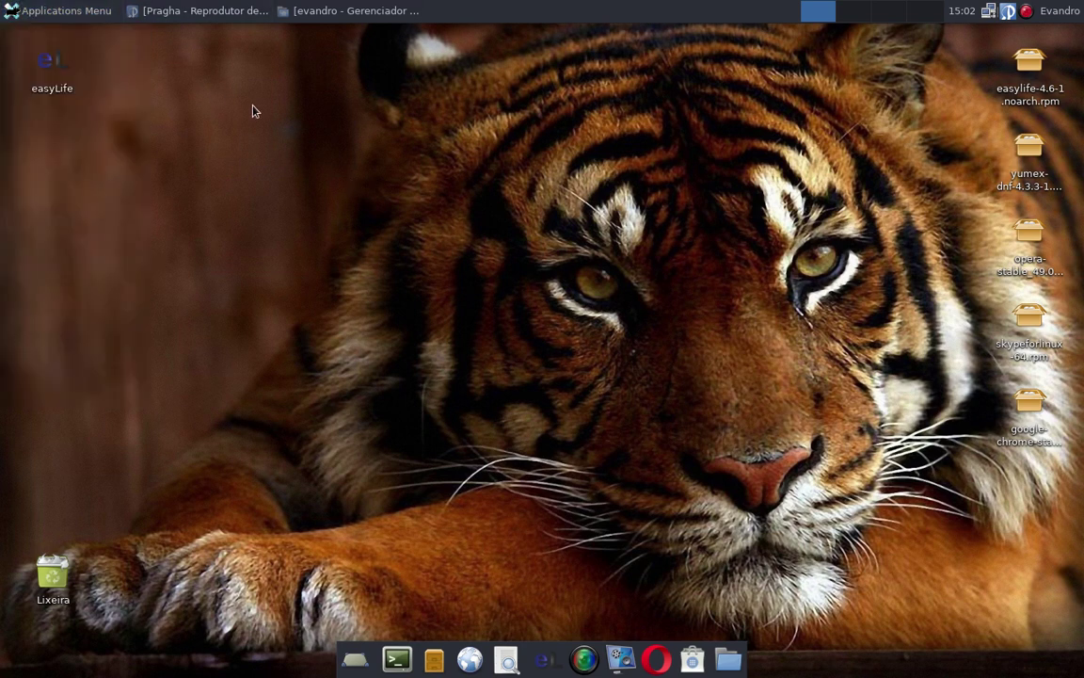
left_click(54, 9)
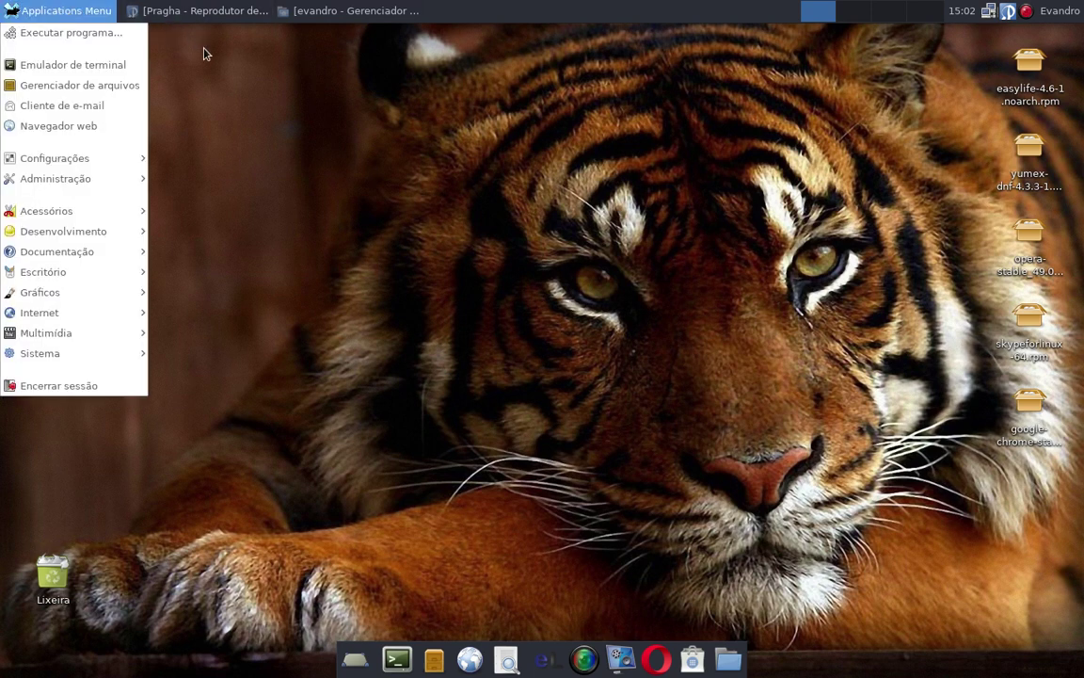
left_click(241, 168)
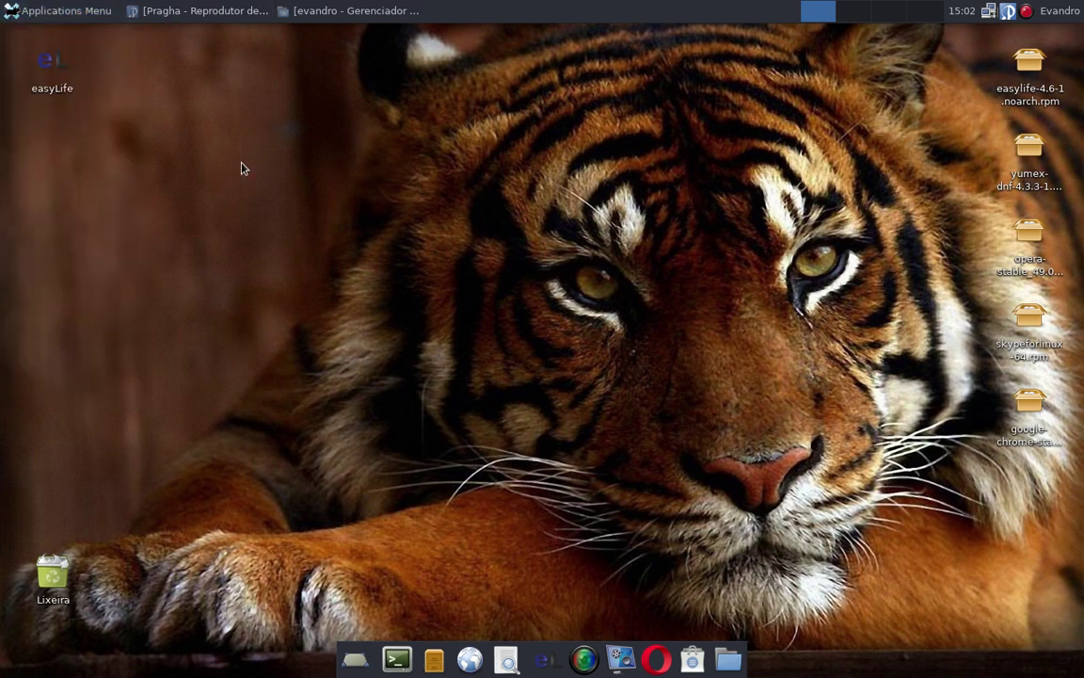
left_click(52, 13)
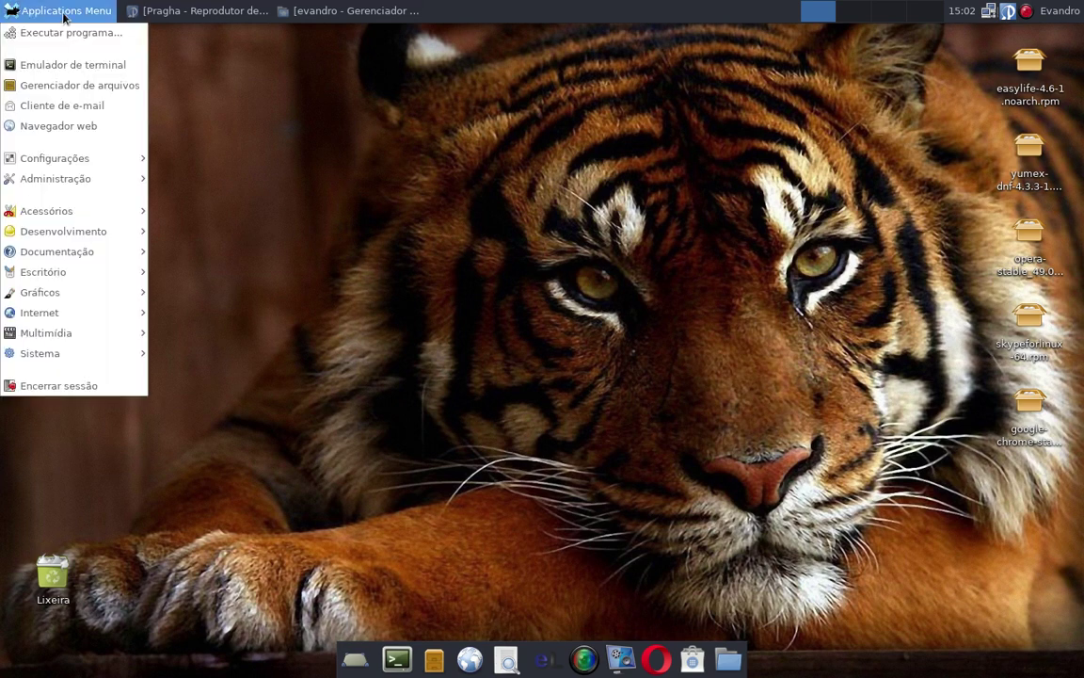
left_click(311, 209)
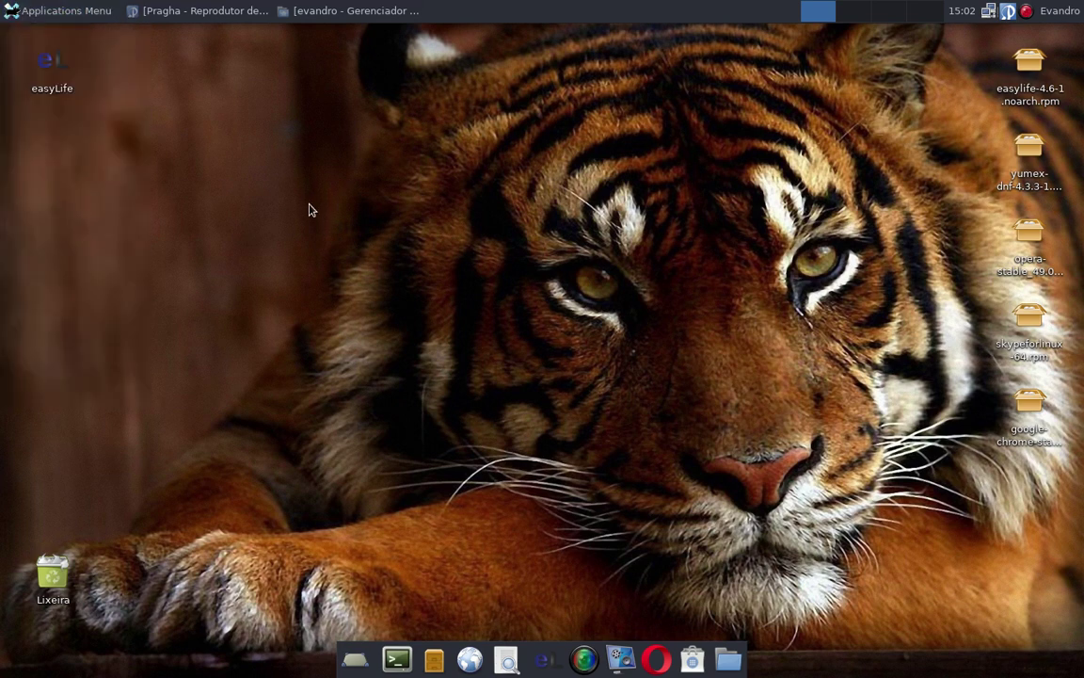
left_click(60, 11)
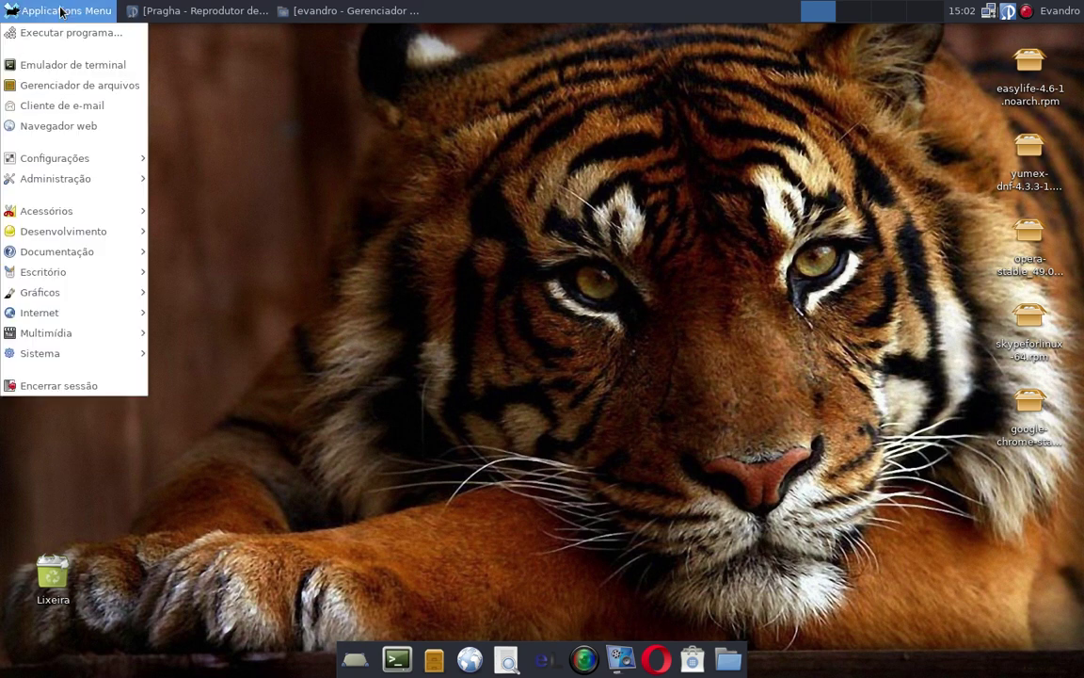
left_click(61, 12)
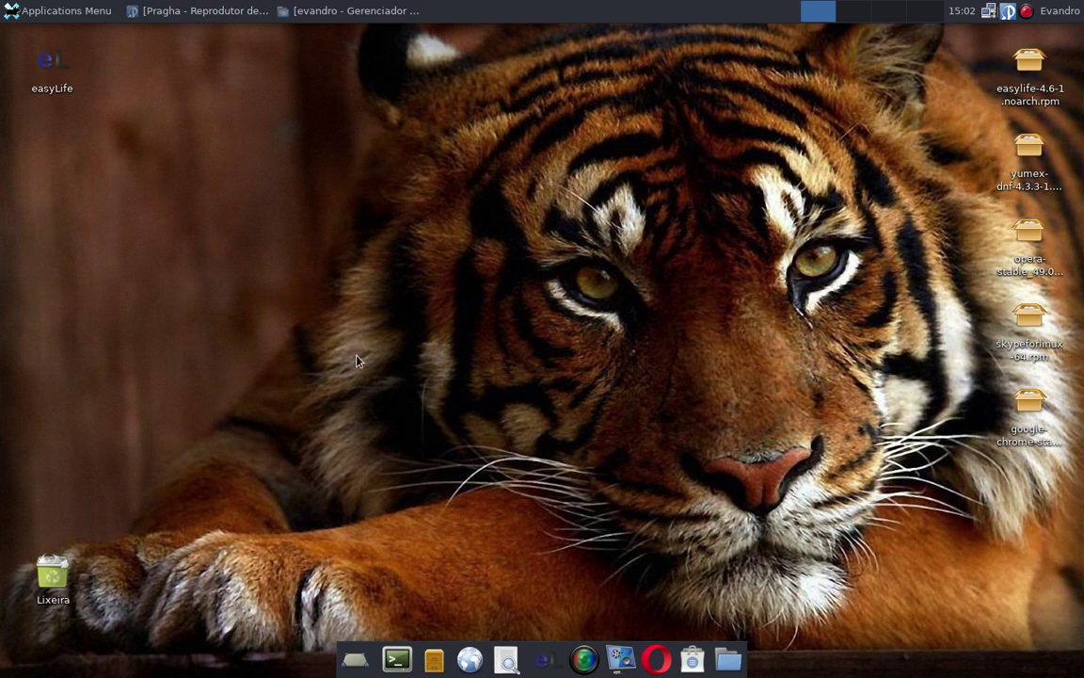
left_click(57, 13)
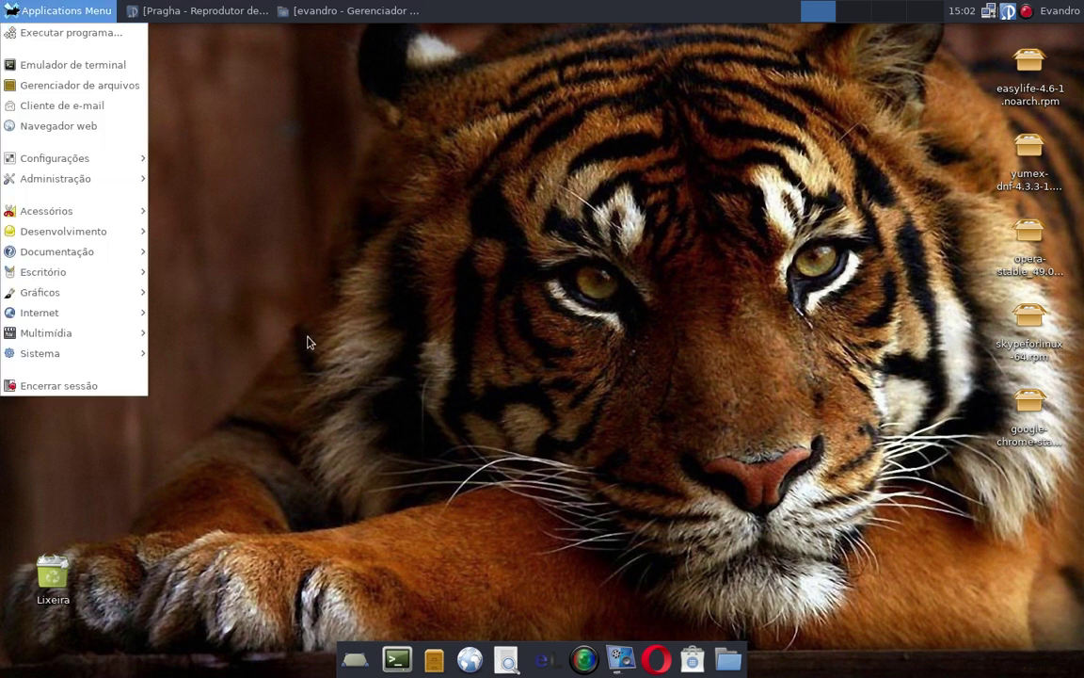
left_click(349, 332)
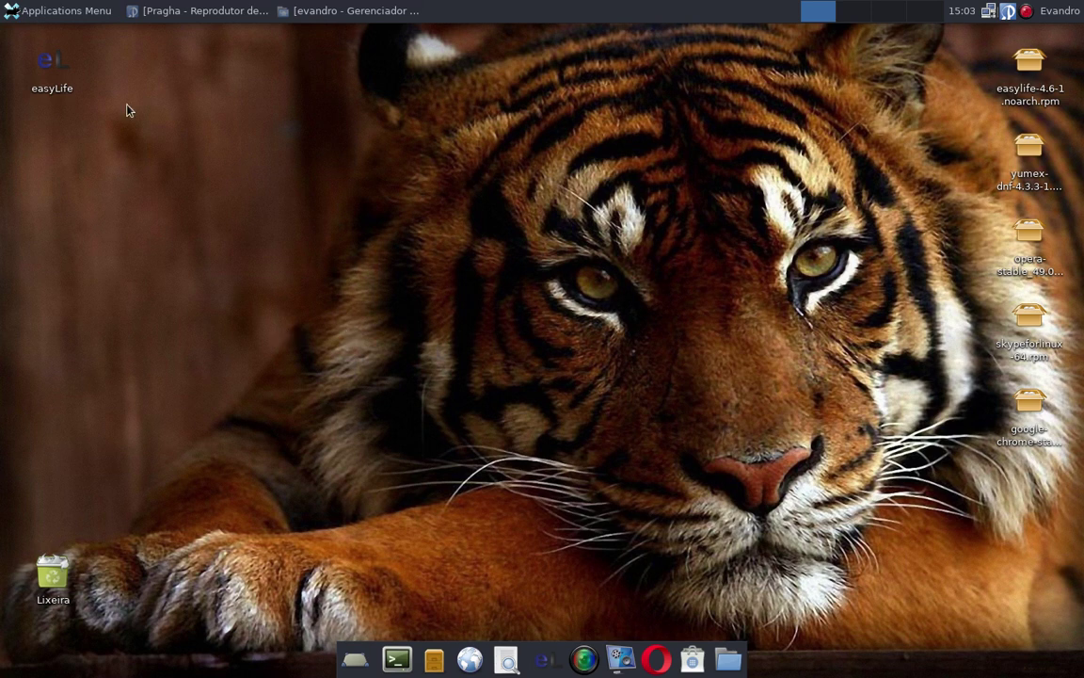
left_click(54, 15)
left_click(54, 15)
Step: Try to launch easyLife from its desktop icon, cancel the untrusted launcher warning, and look over the icon's available actions
double_click(63, 70)
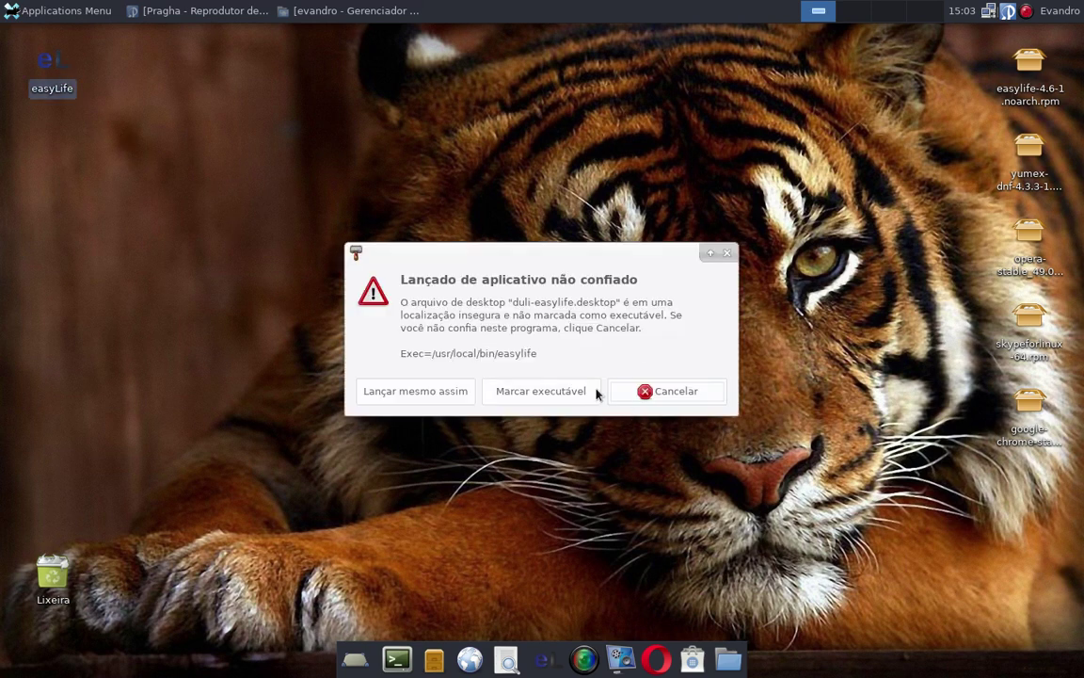
left_click(661, 392)
right_click(51, 63)
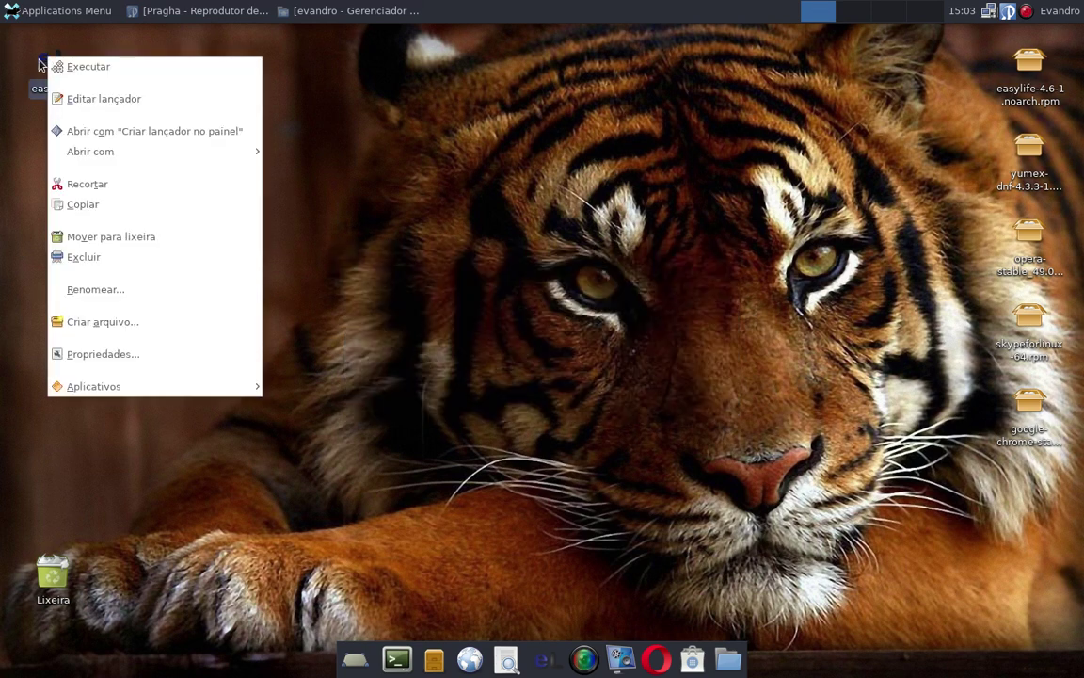
left_click(400, 191)
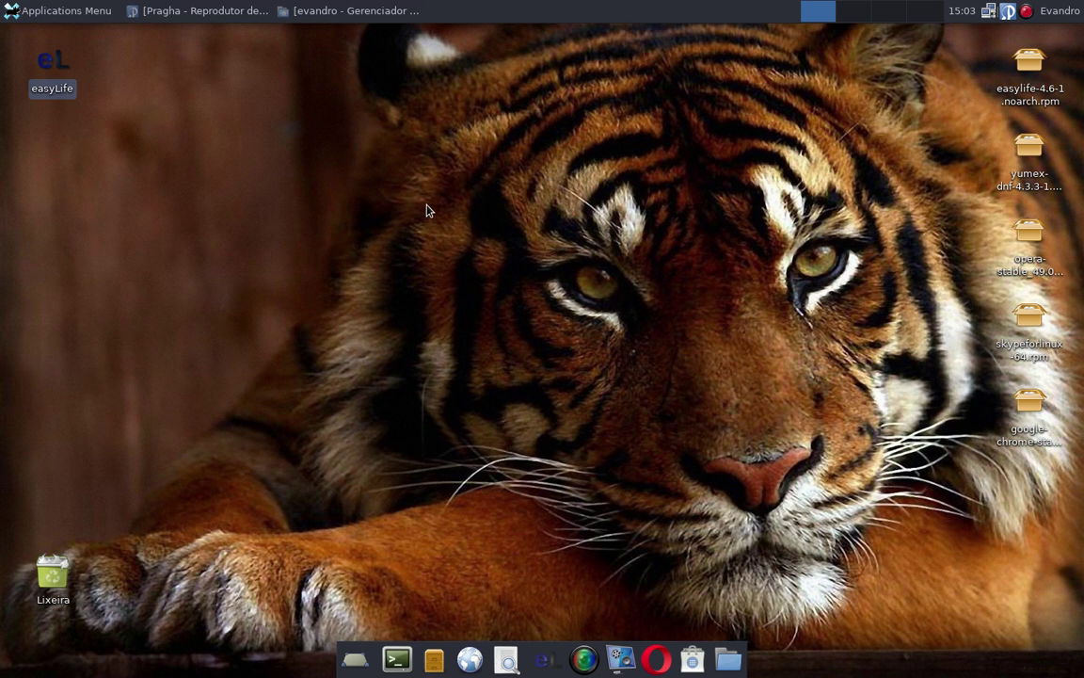
right_click(54, 73)
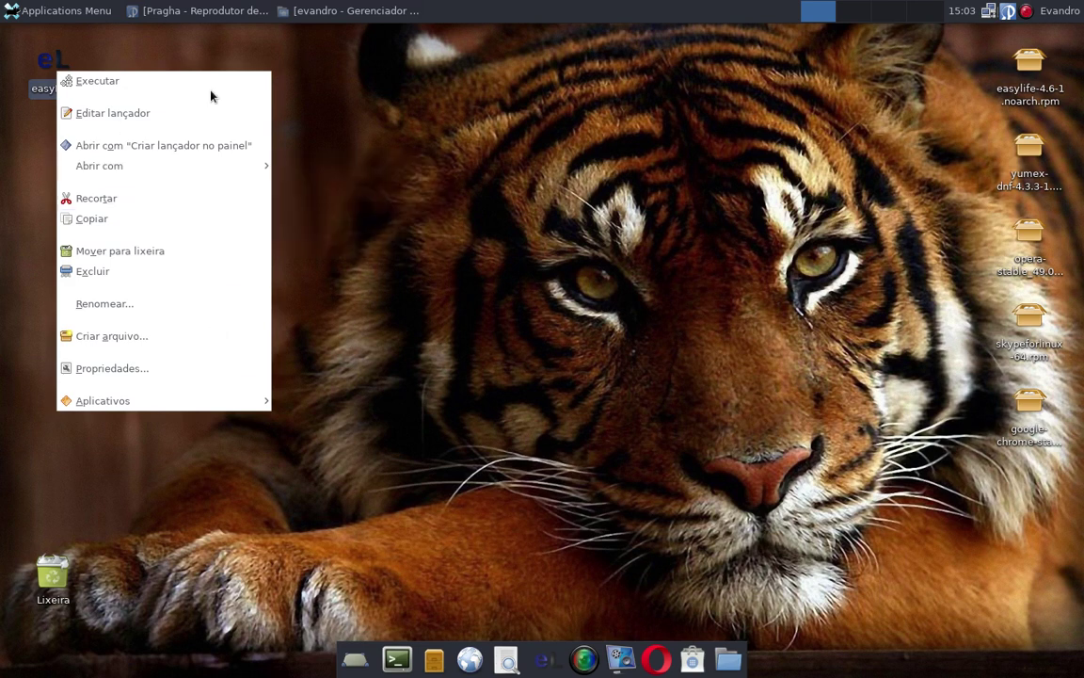
left_click(332, 95)
right_click(64, 71)
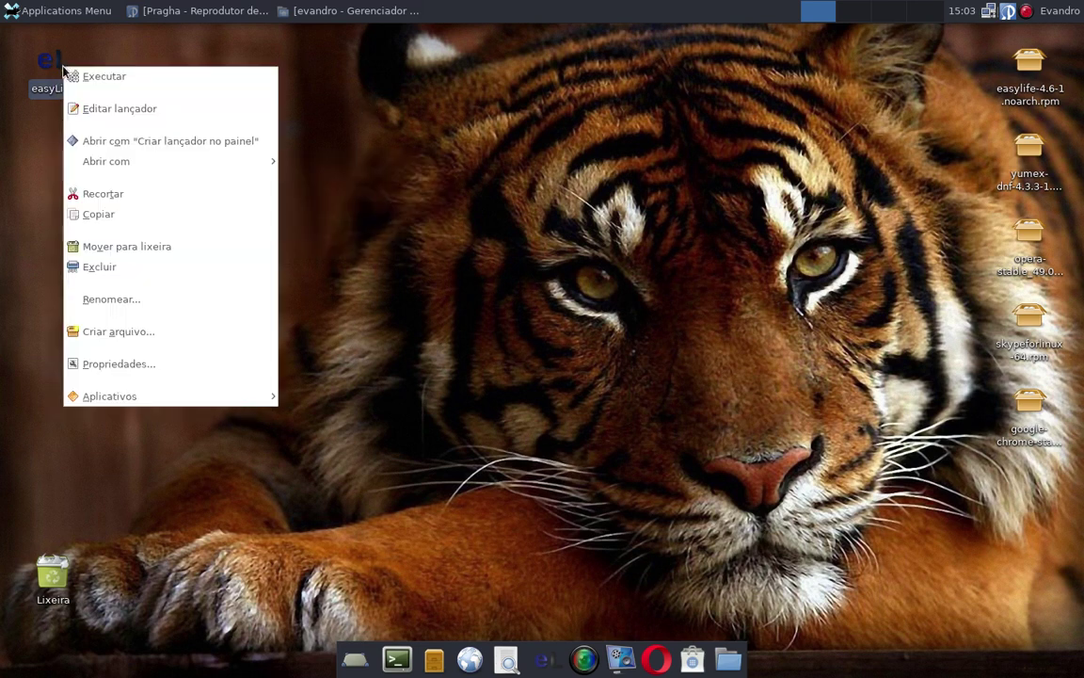
left_click(26, 142)
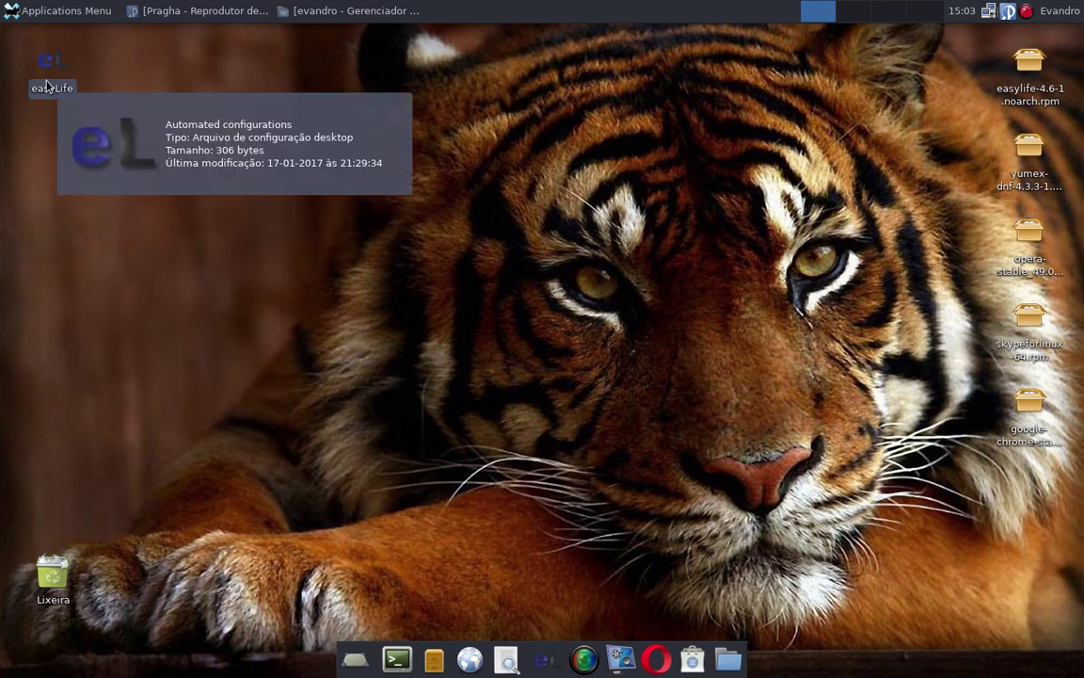
left_click(170, 55)
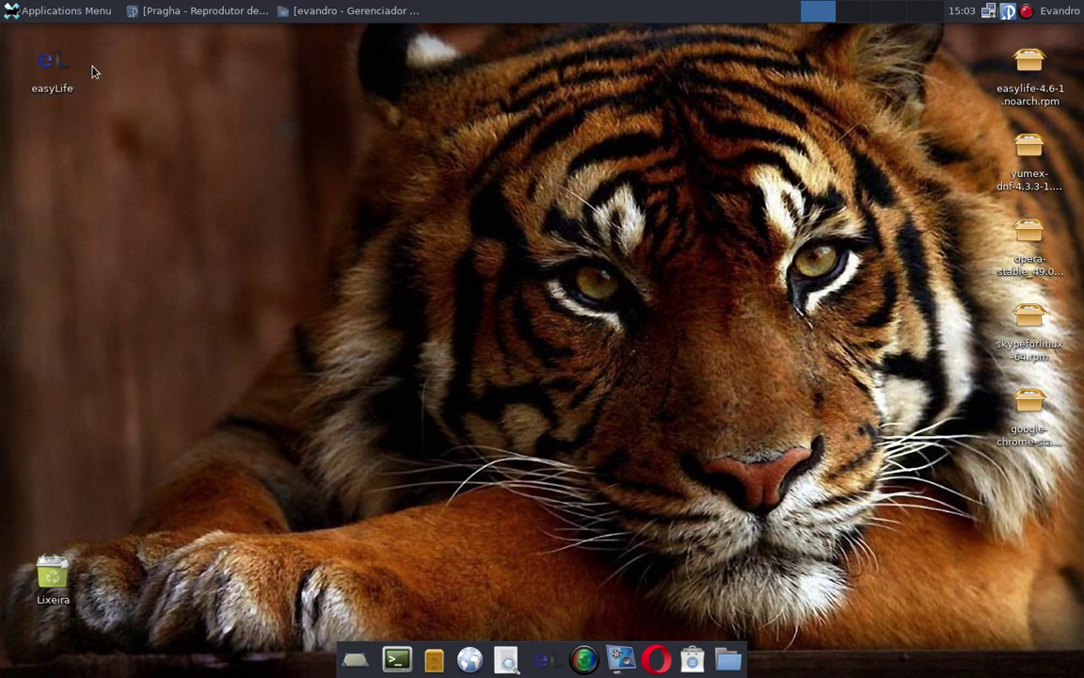
mouse_move(52, 69)
left_click(52, 64)
left_click(339, 249)
left_click(49, 17)
left_click(356, 139)
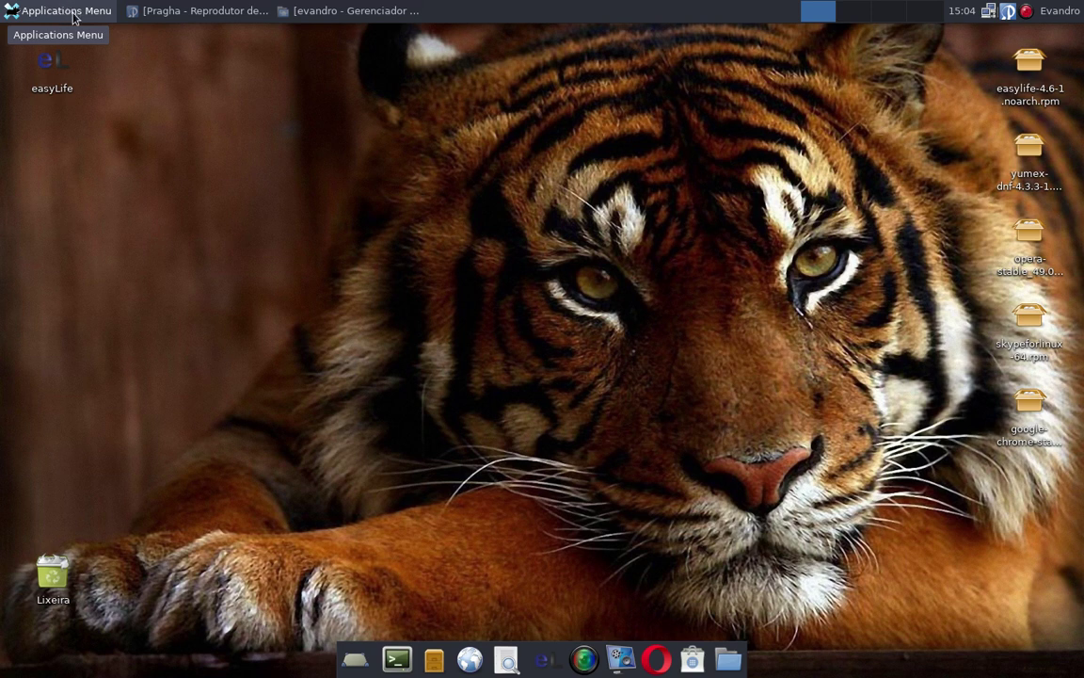
left_click(69, 11)
left_click(352, 176)
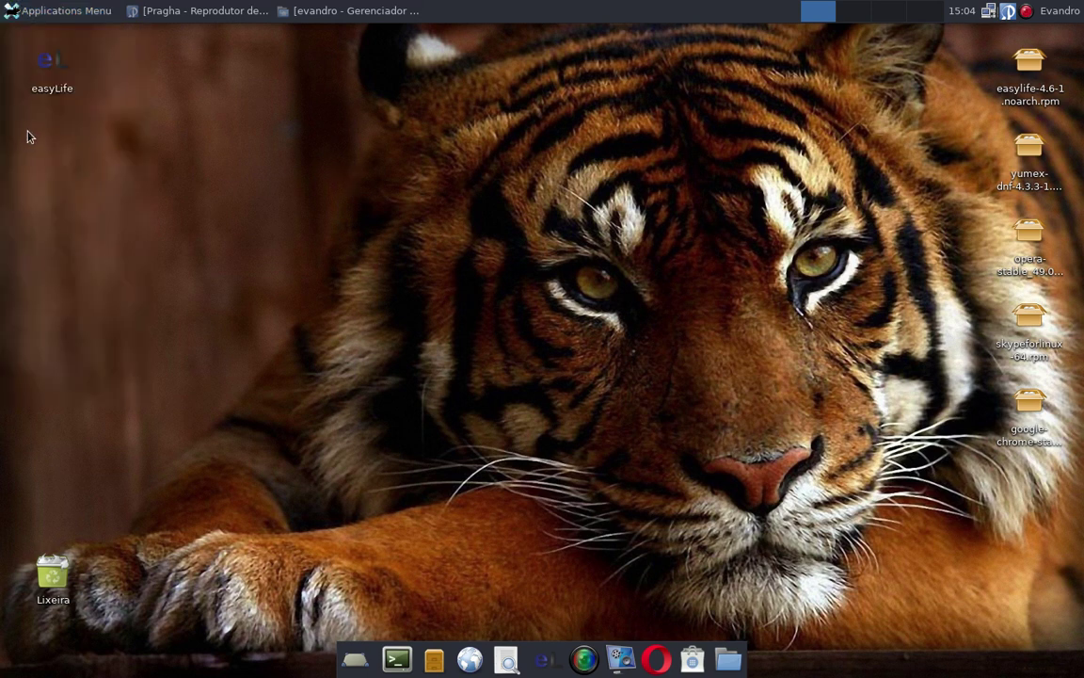
left_click(58, 11)
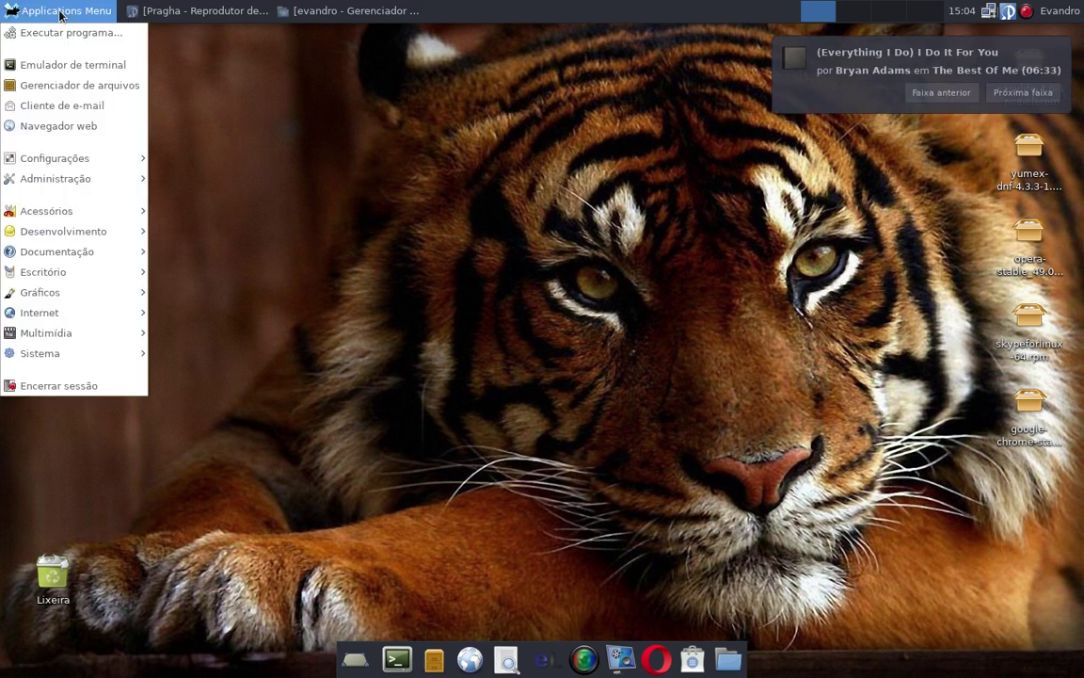
left_click(316, 190)
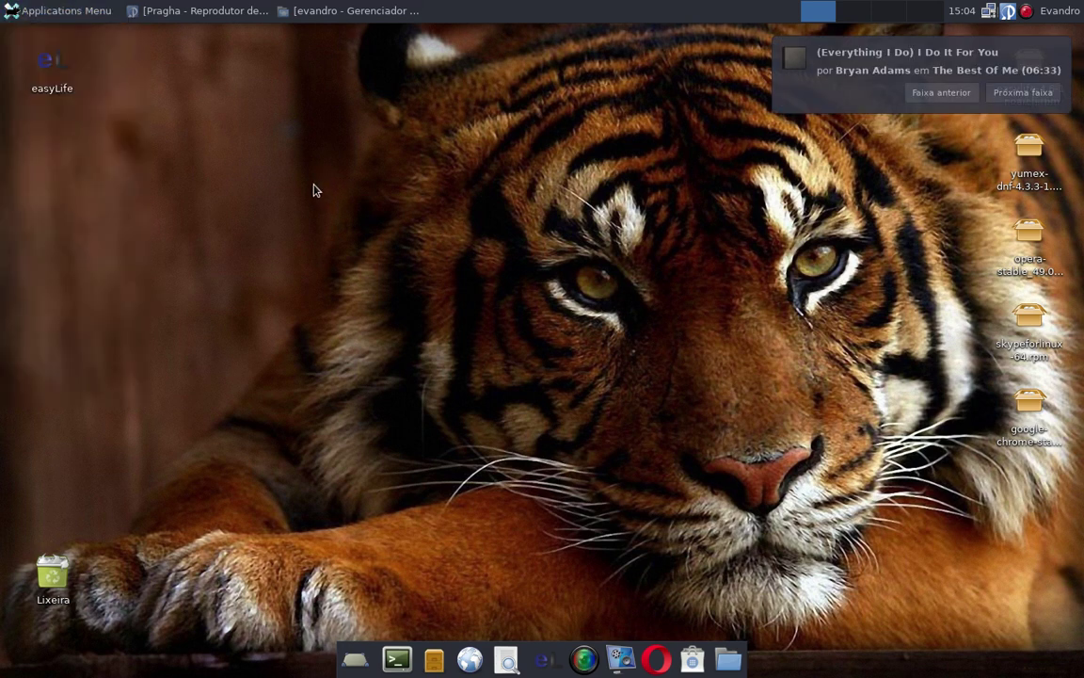
left_click(58, 12)
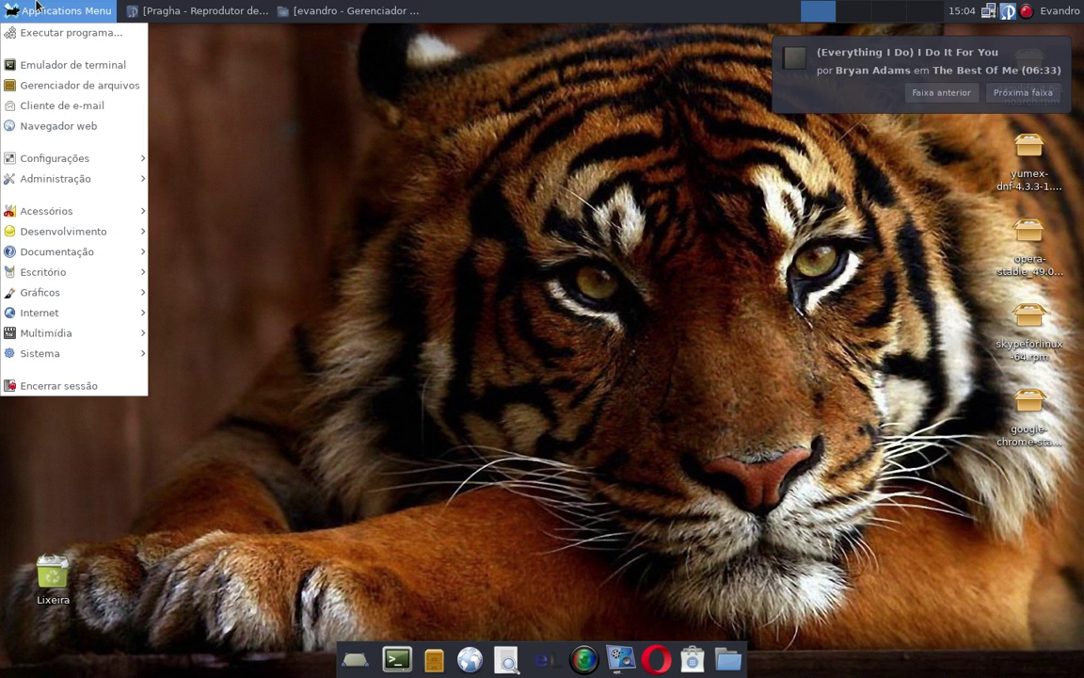
left_click(209, 99)
left_click(50, 15)
left_click(254, 165)
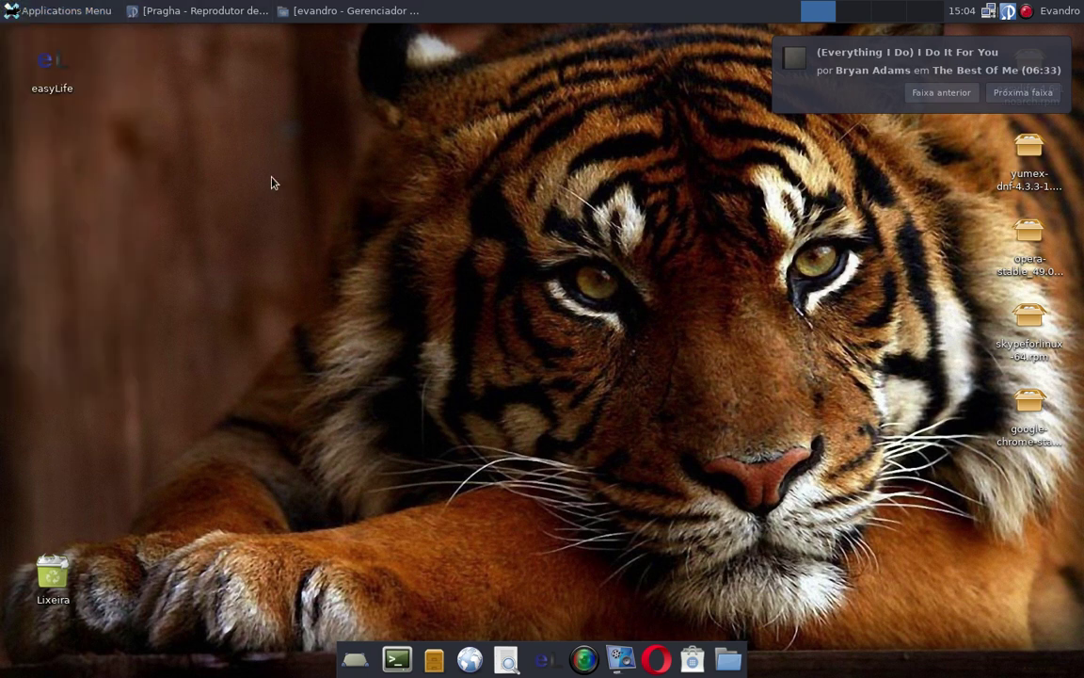
left_click(68, 12)
left_click(74, 11)
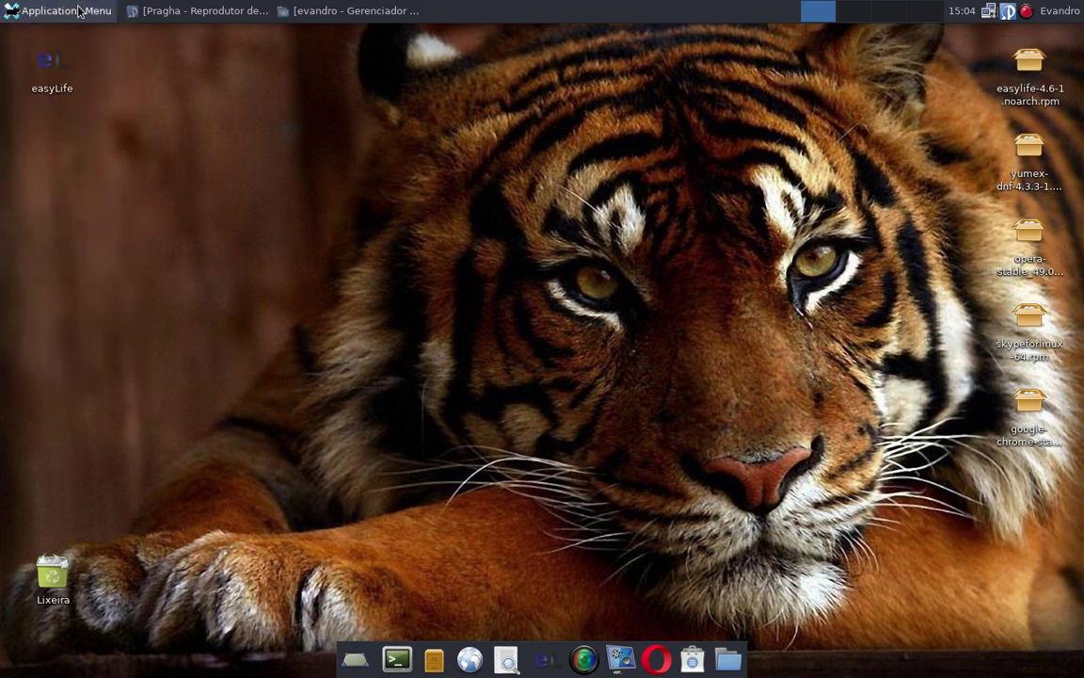
left_click(78, 11)
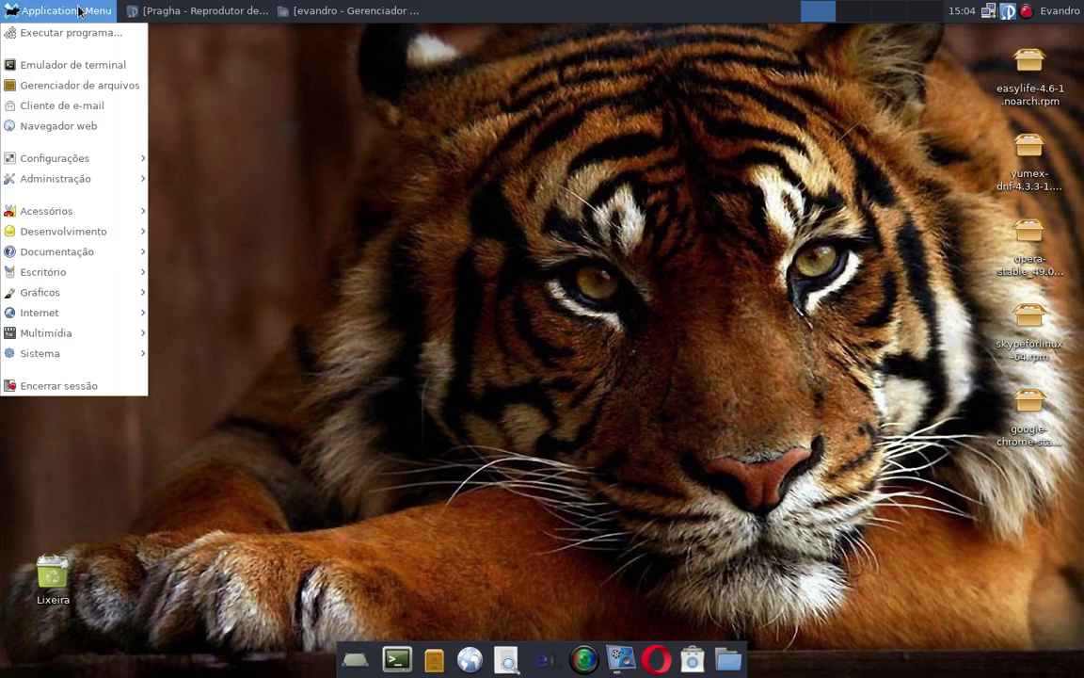
left_click(79, 11)
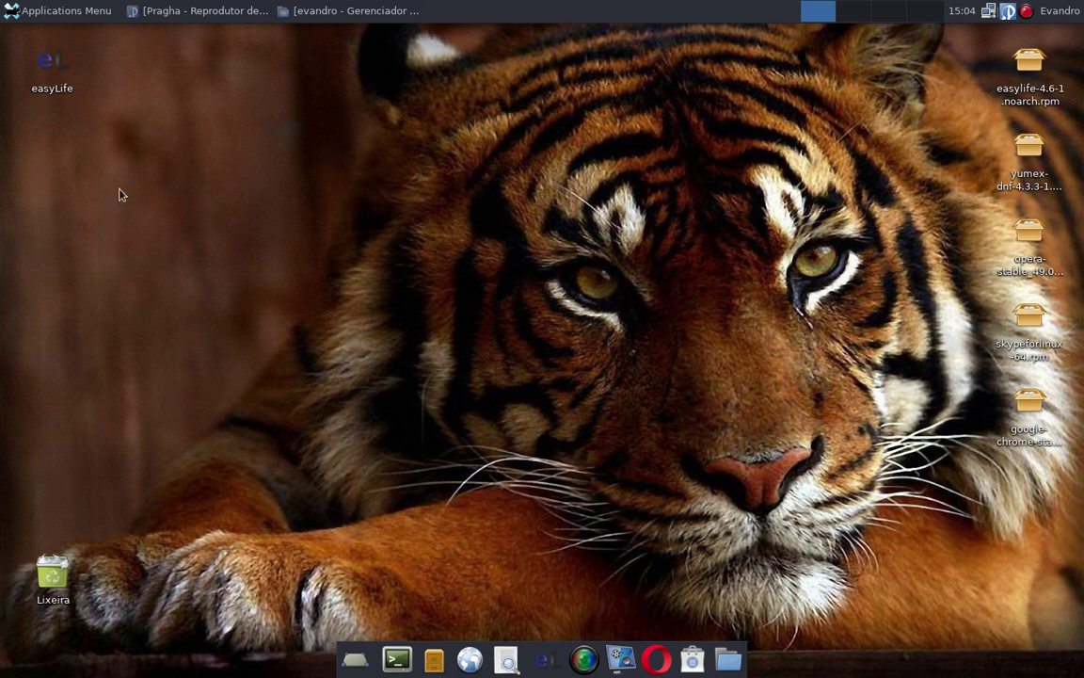
left_click(40, 13)
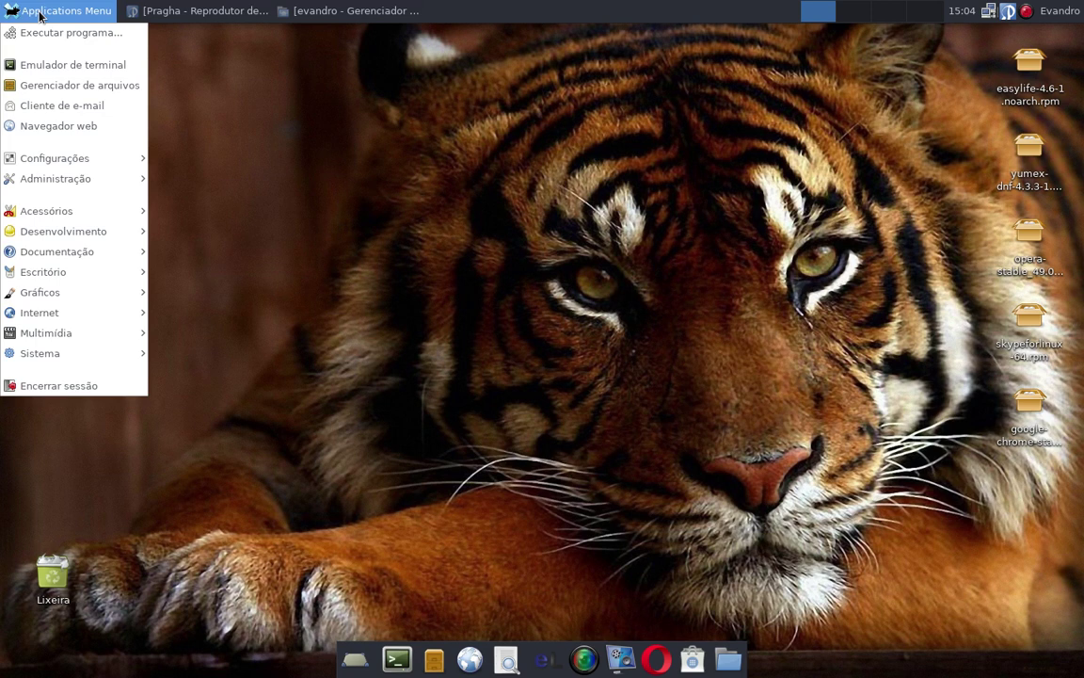
left_click(41, 13)
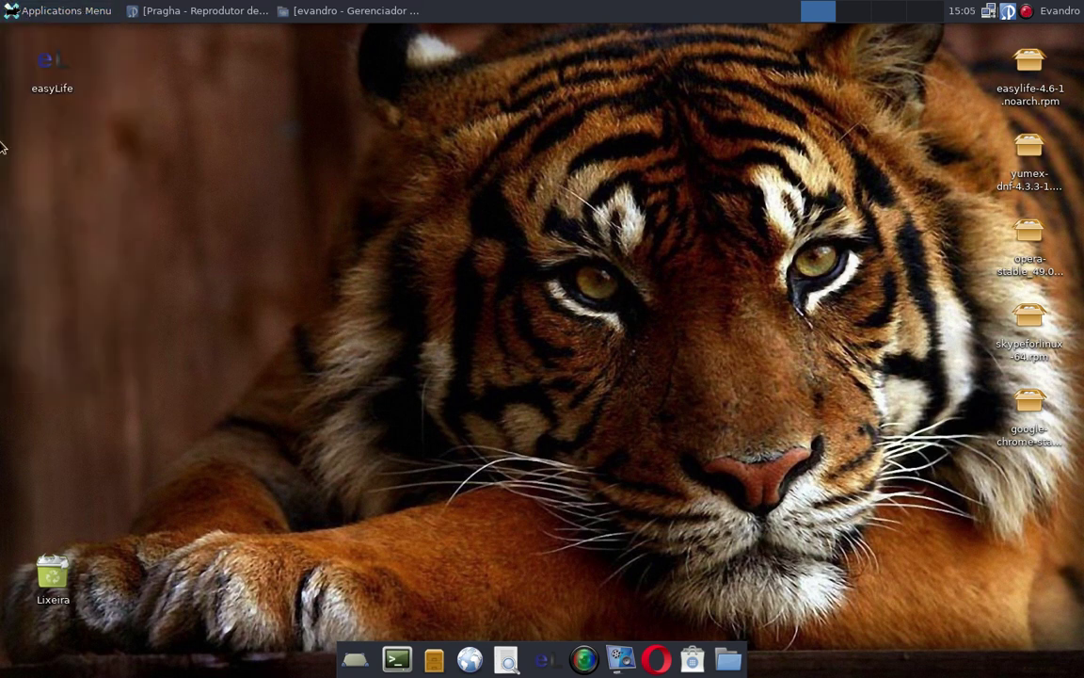
left_click(36, 14)
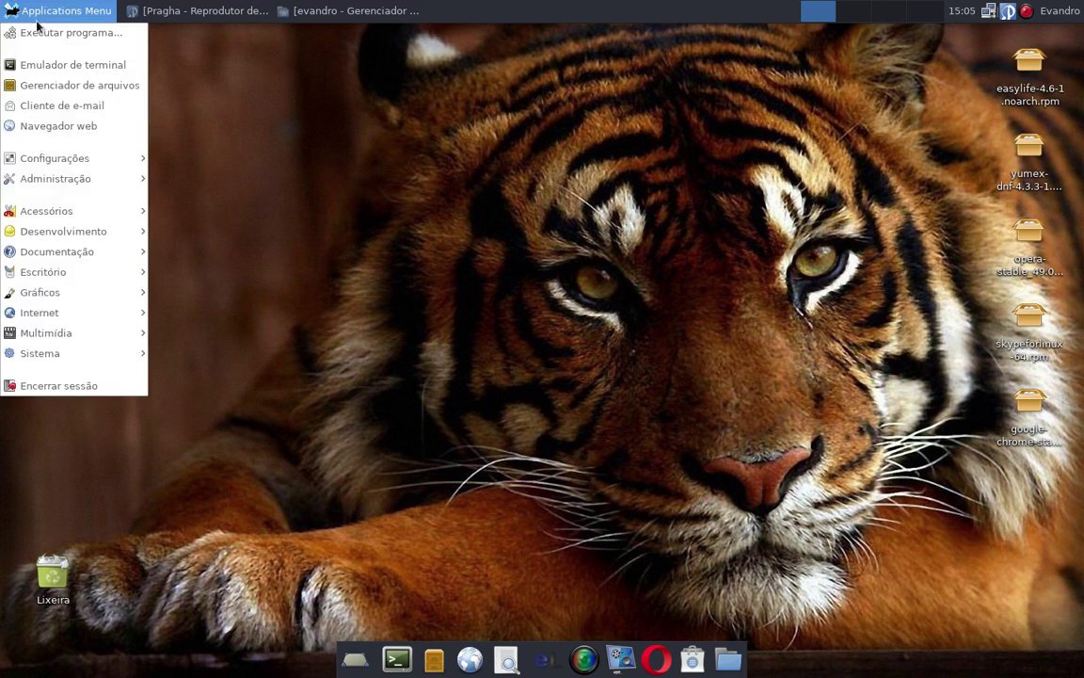
left_click(464, 373)
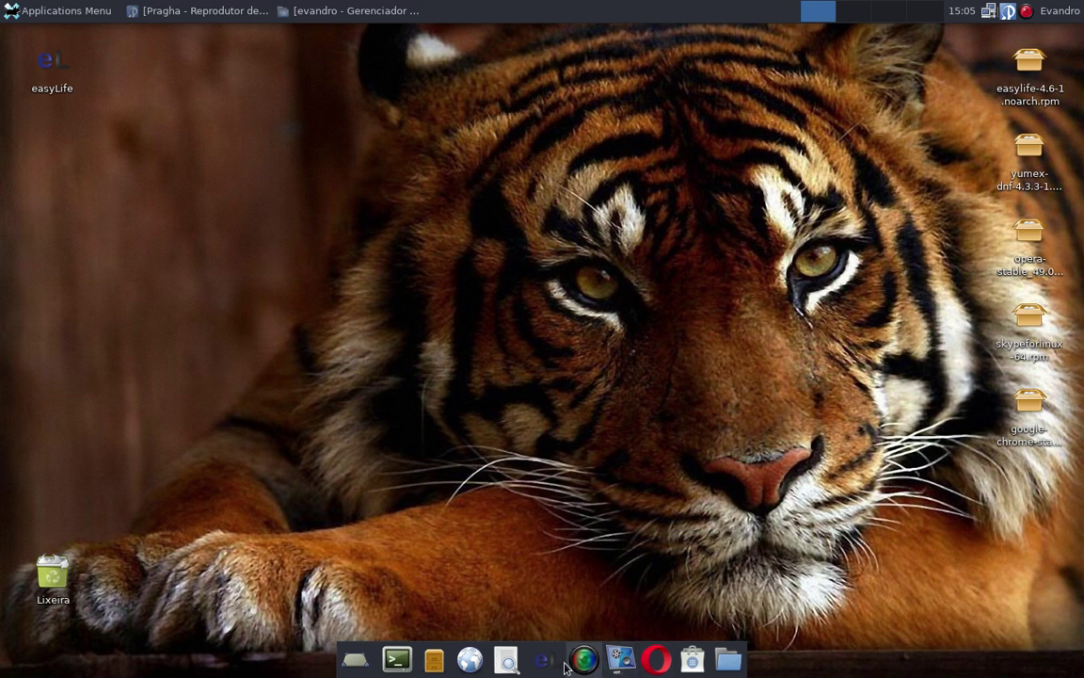
Step: Show the SimpleScreenRecorder window, hide it again, and bring up the recorder's options for ending the recording
left_click(1028, 11)
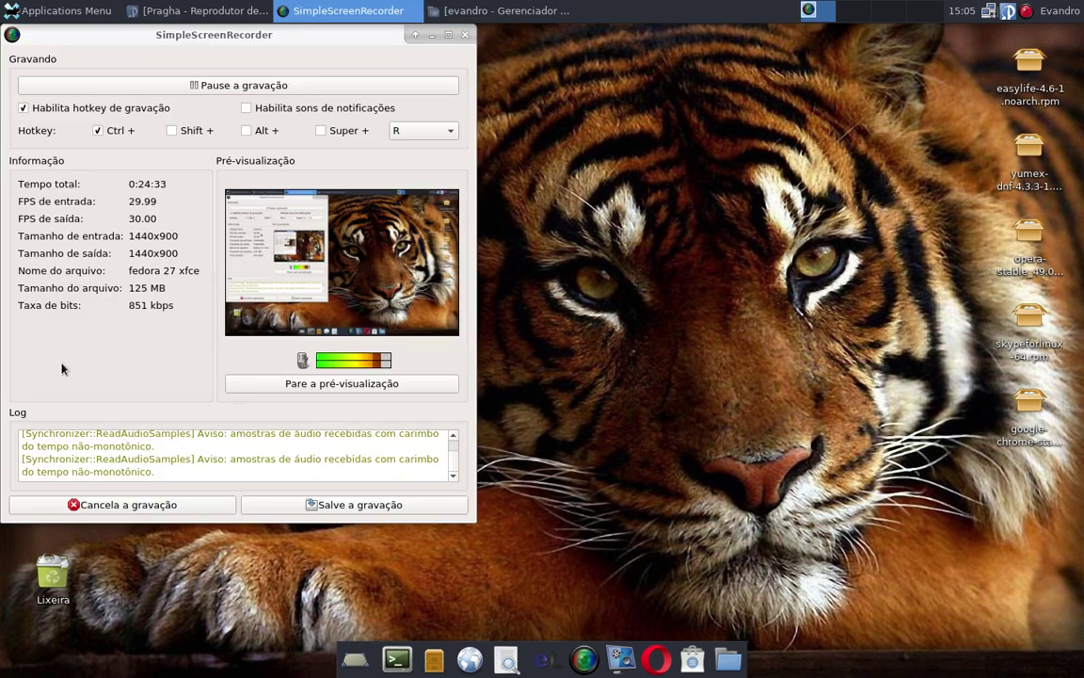
left_click(1028, 11)
right_click(1028, 11)
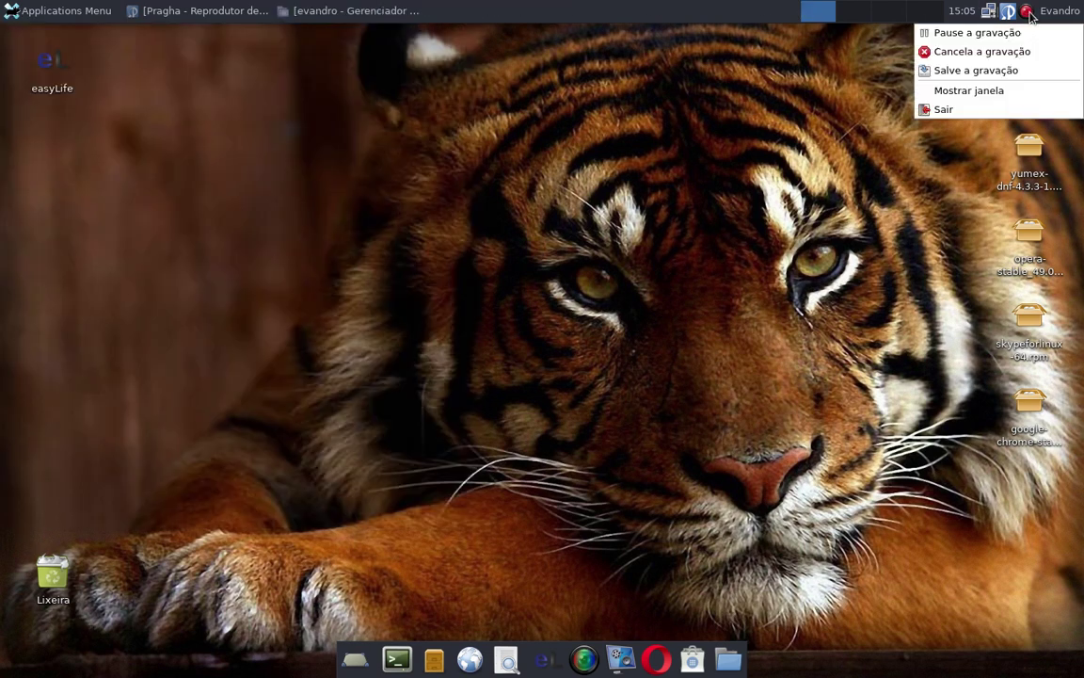